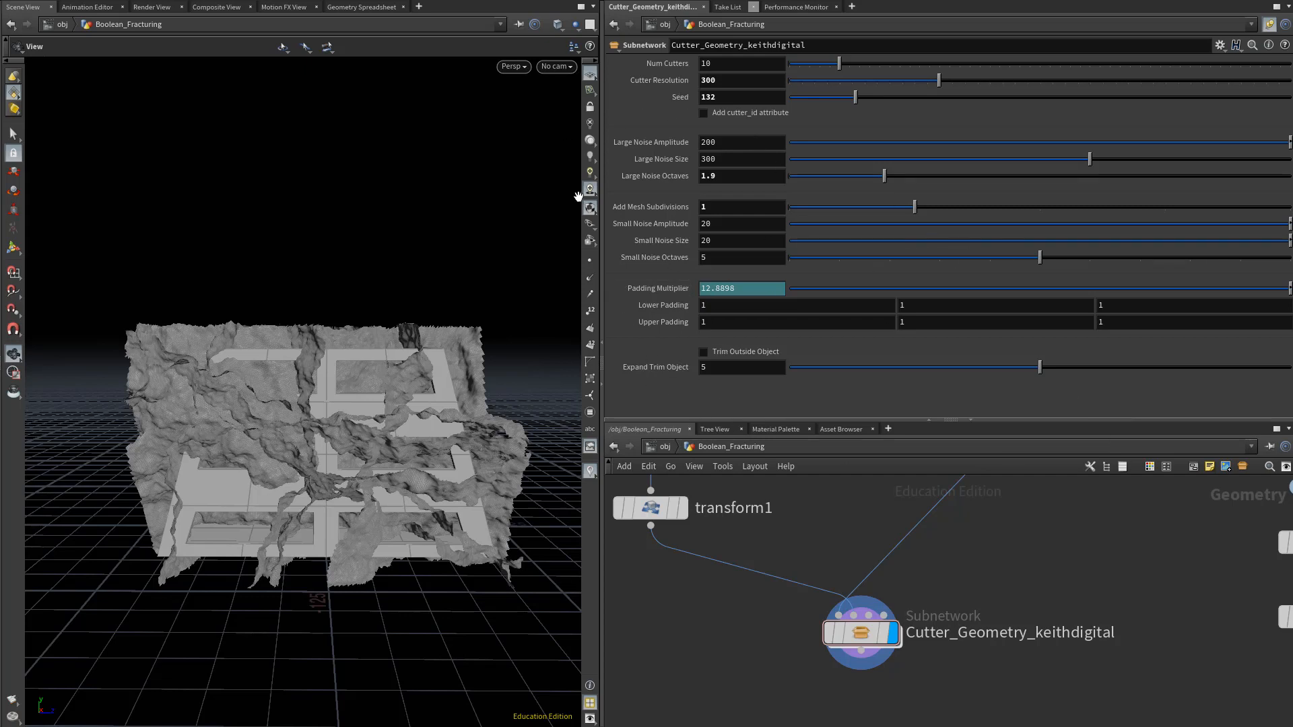
Enter the Cutter_Geometry_keithdigital subnetwork and enlarge the network view to show its node graph.
double_click(864, 634)
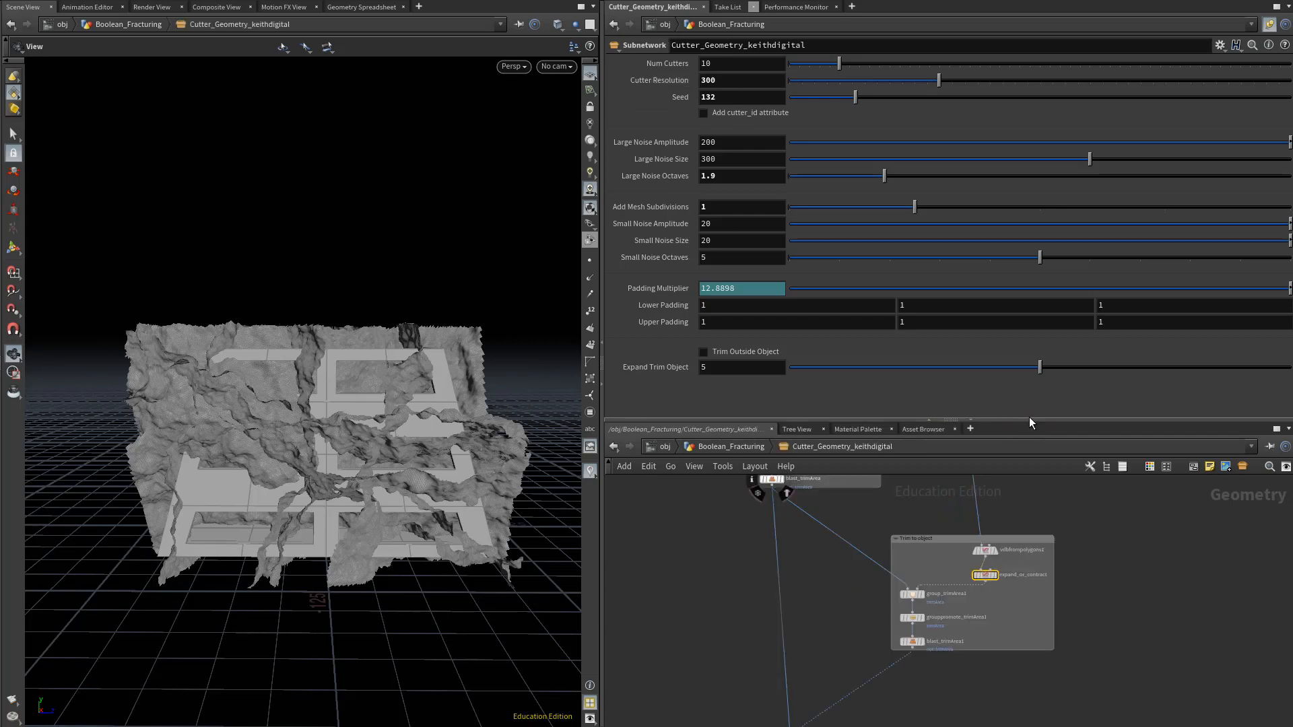
drag(1029, 419, 1010, 218)
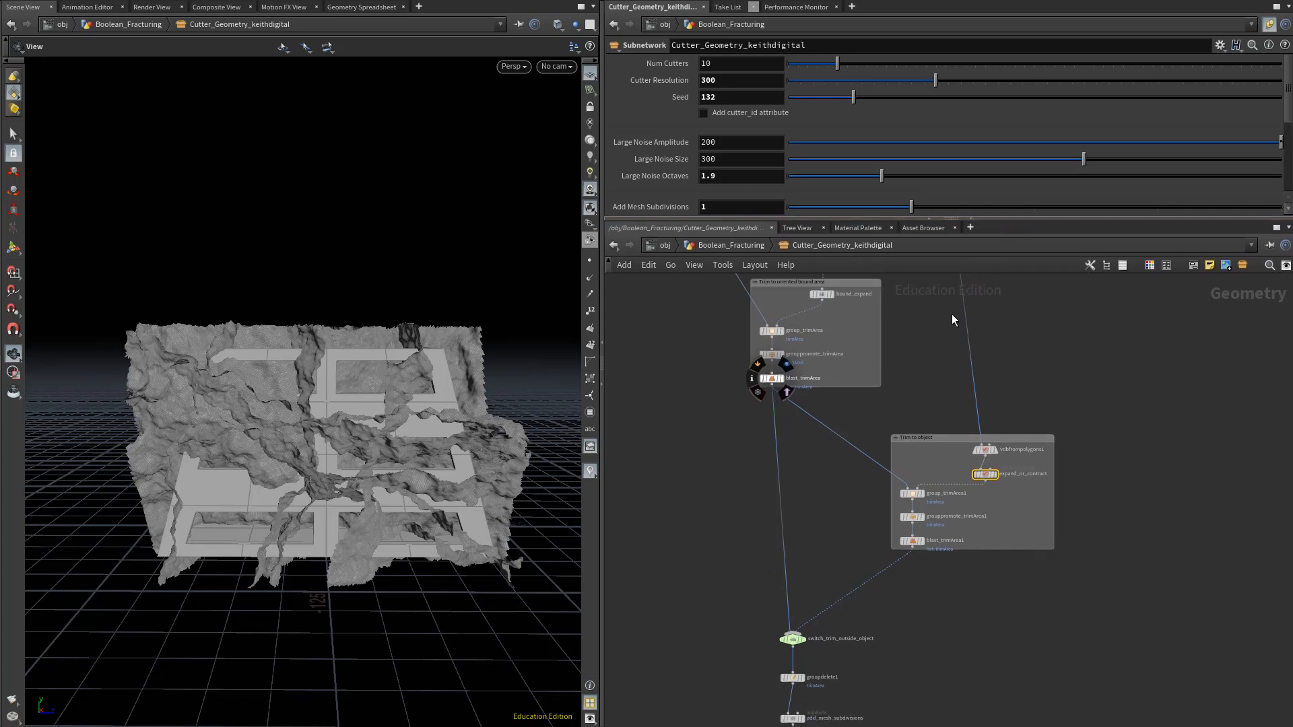
scroll(952, 313, down, 3)
middle_drag(952, 314, 872, 535)
Show the parameter dialog inside the network view and narrow it to free space for the nodes.
key(p)
scroll(835, 484, up, 2)
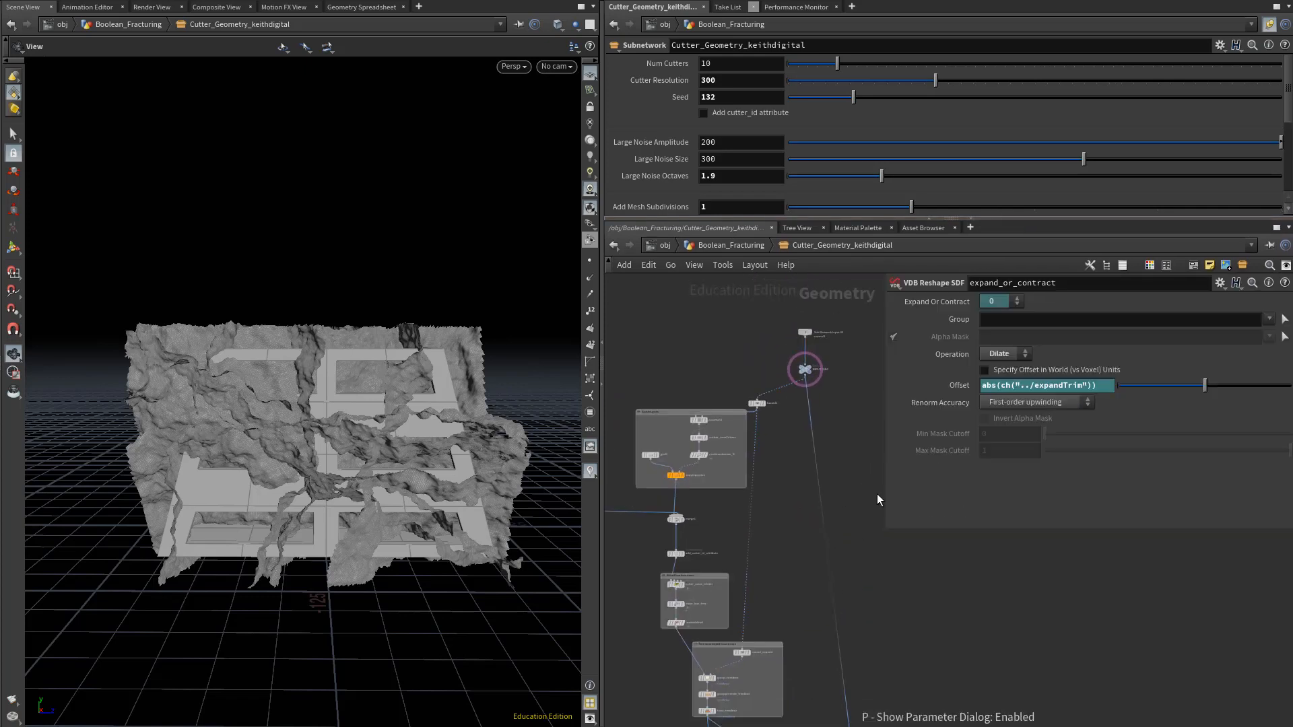
drag(893, 519, 969, 515)
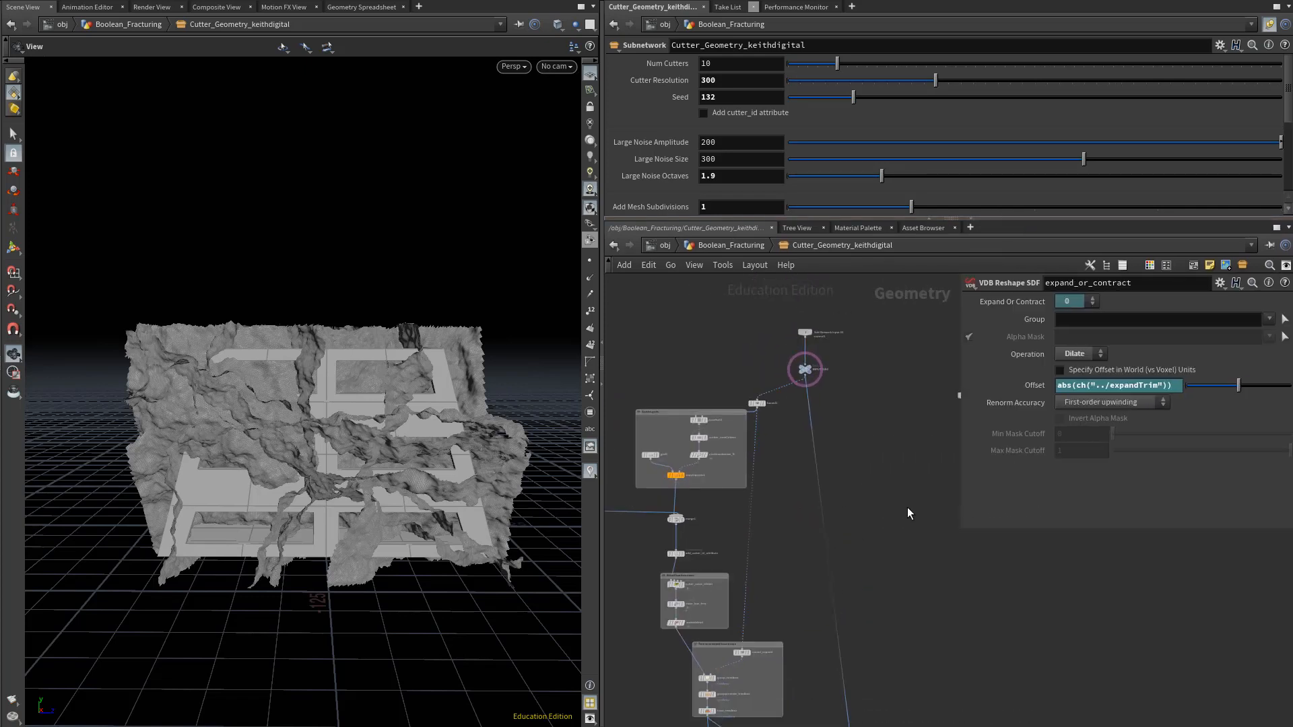
Inspect the scatter_numCutters node's parameters in the Scatter grids group, including its total count and seed references.
scroll(760, 468, up, 1)
scroll(767, 459, up, 3)
click(781, 453)
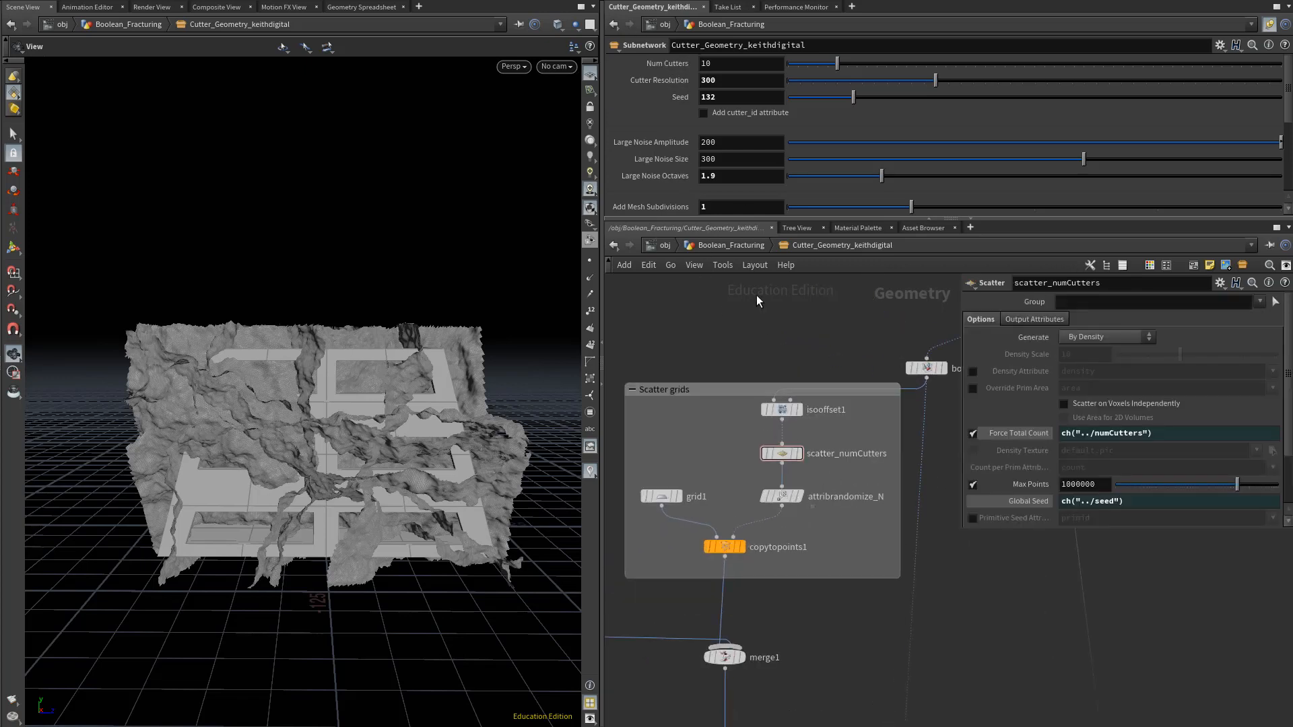
scroll(788, 453, up, 3)
drag(672, 423, 837, 497)
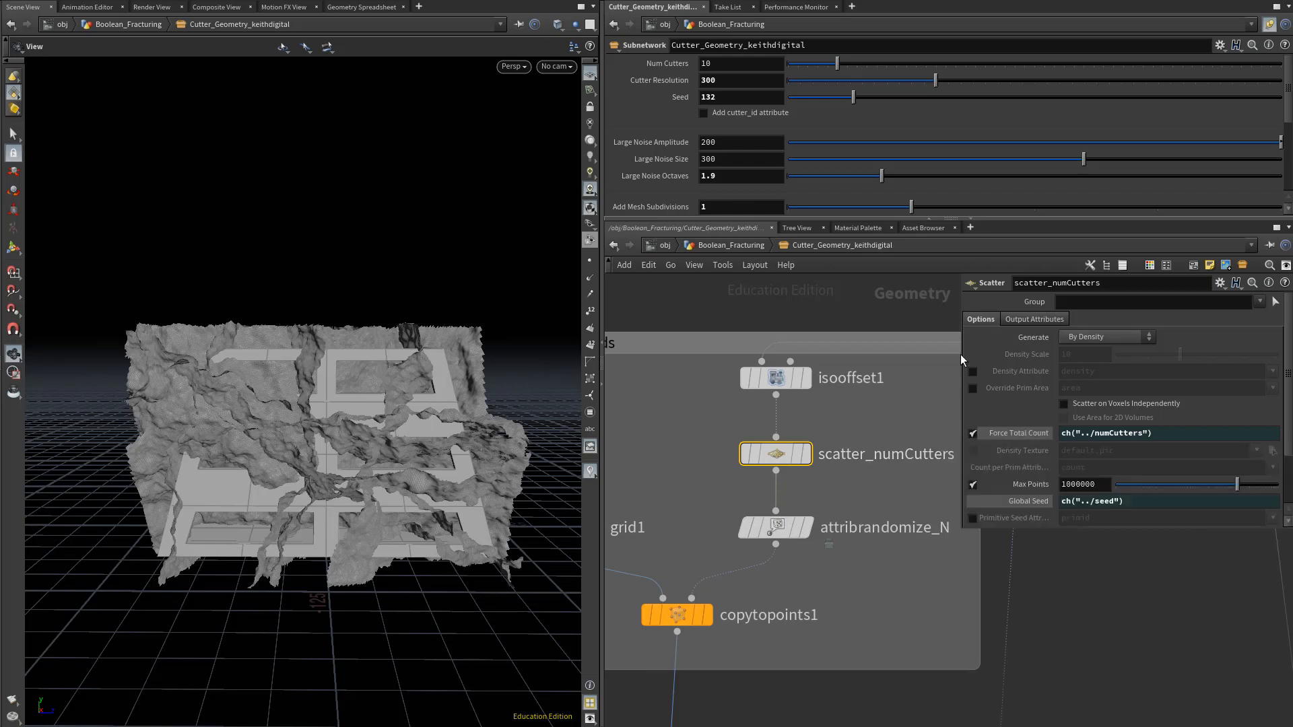
middle_drag(691, 464, 736, 476)
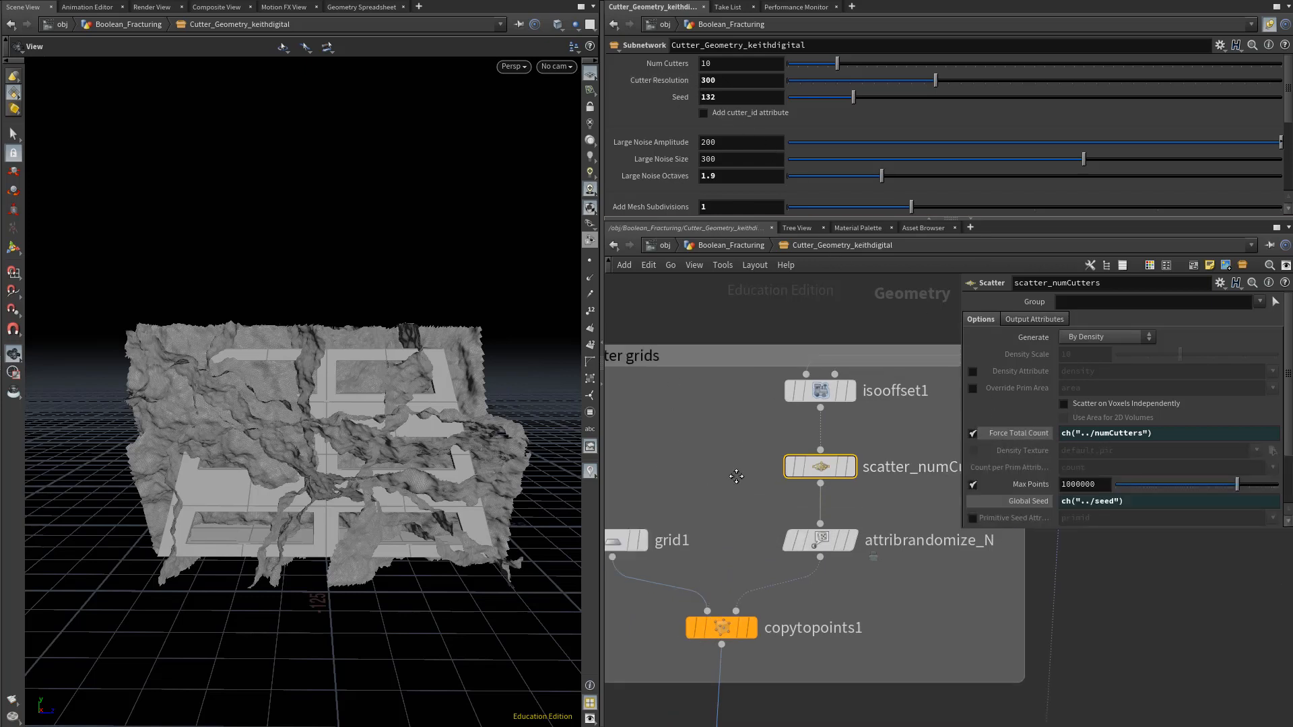
Inspect how the grid1 node's rows and columns reference the cutter resolution.
scroll(795, 481, down, 2)
drag(742, 544, 742, 544)
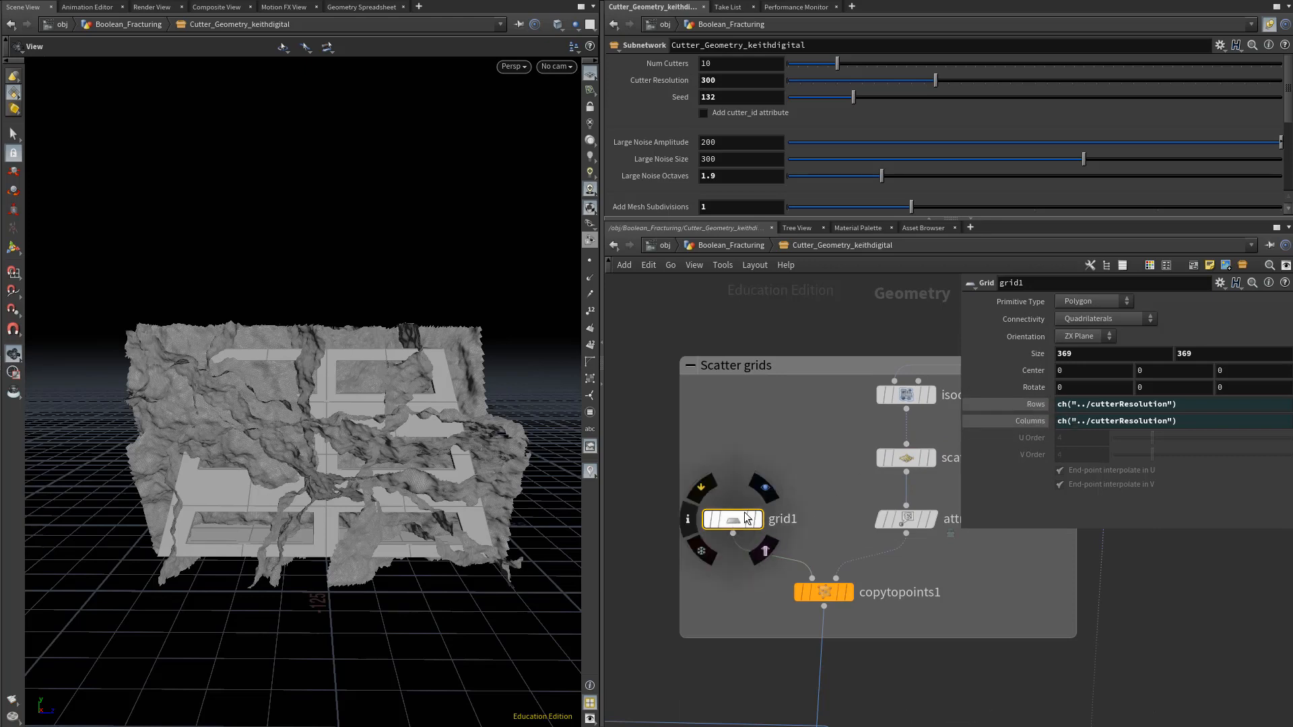
click(800, 468)
scroll(800, 468, down, 1)
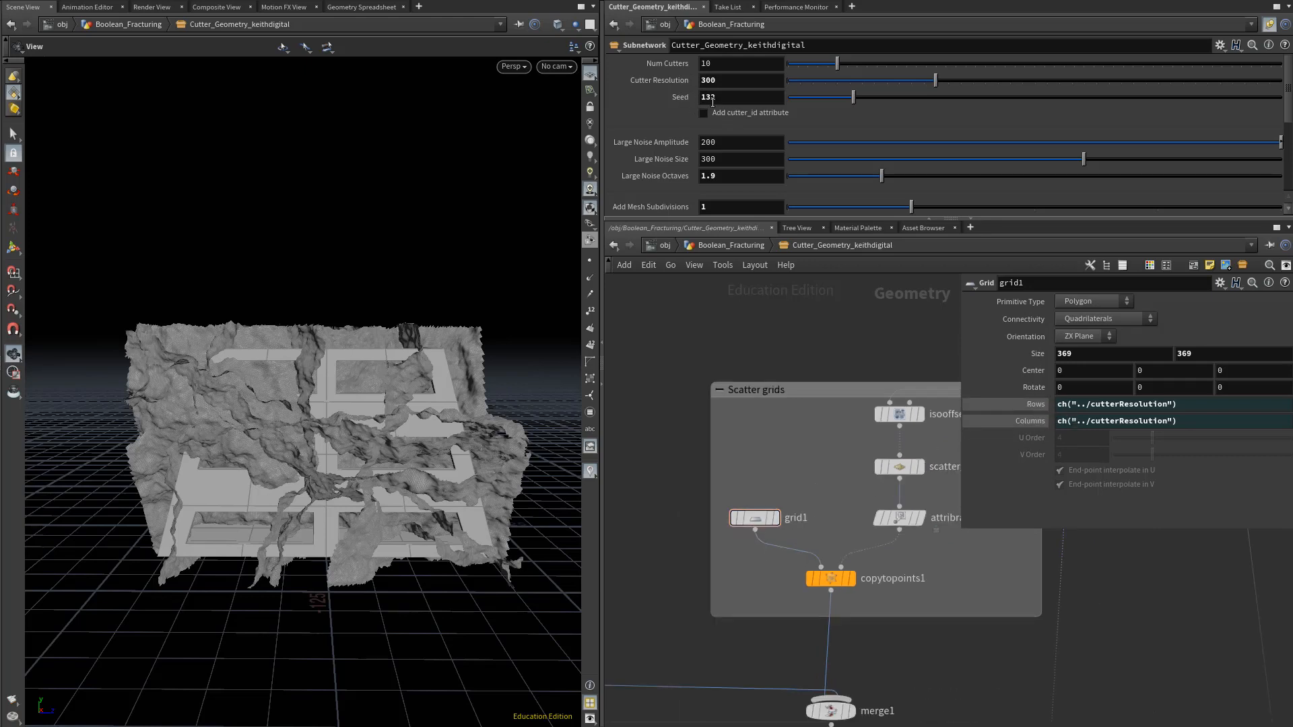
middle_drag(783, 381, 732, 354)
scroll(765, 408, up, 2)
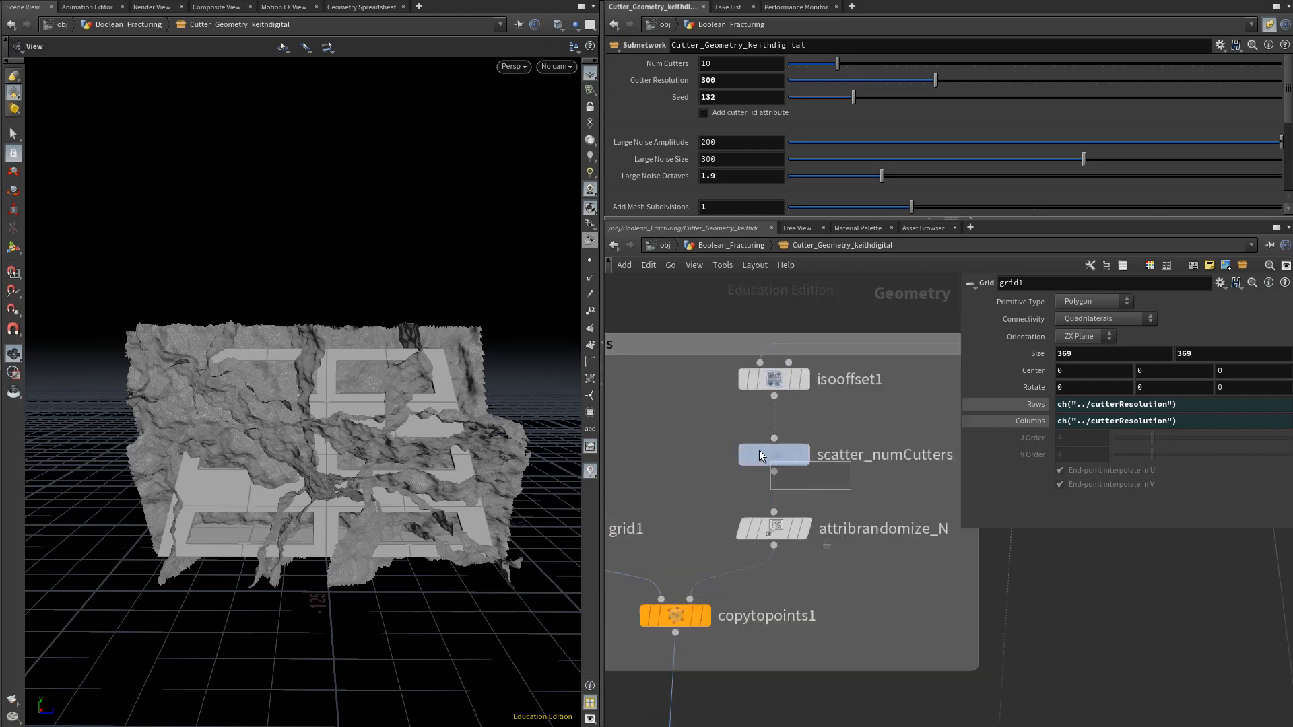
Compare the global seed expressions of the scatter_numCutters and attribrandomize_N nodes.
click(779, 446)
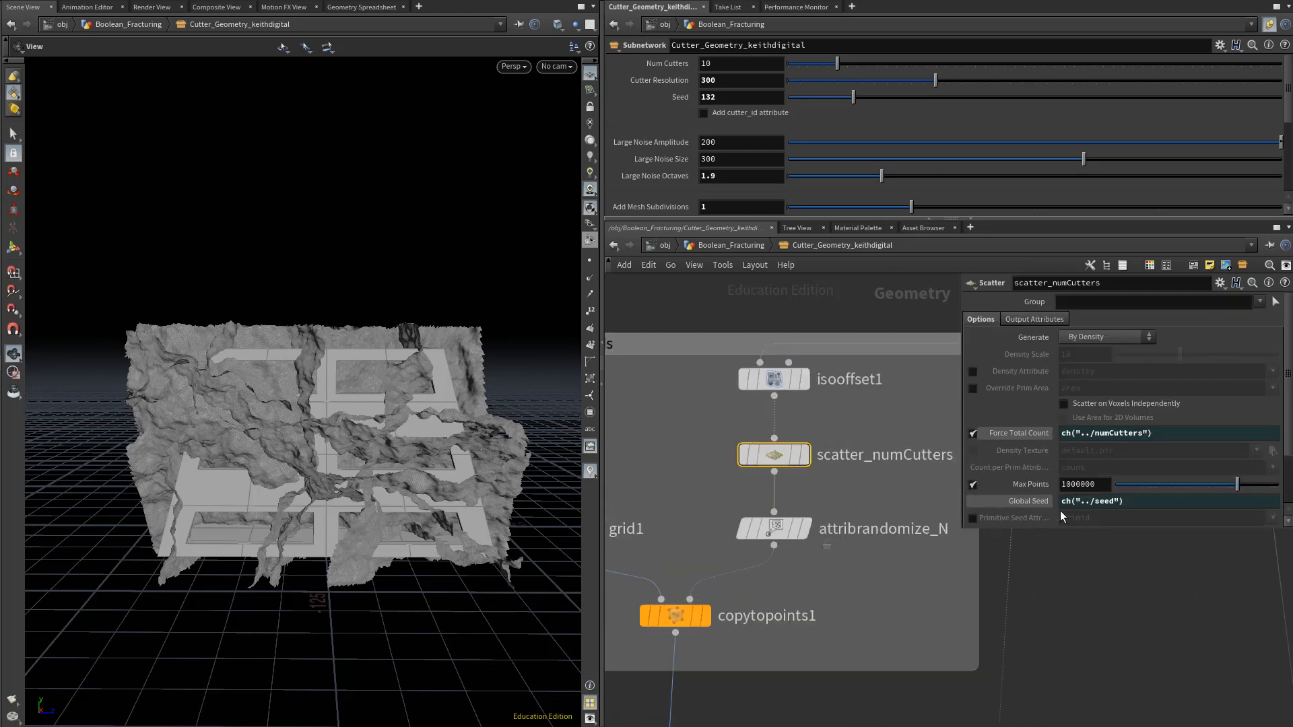
click(785, 531)
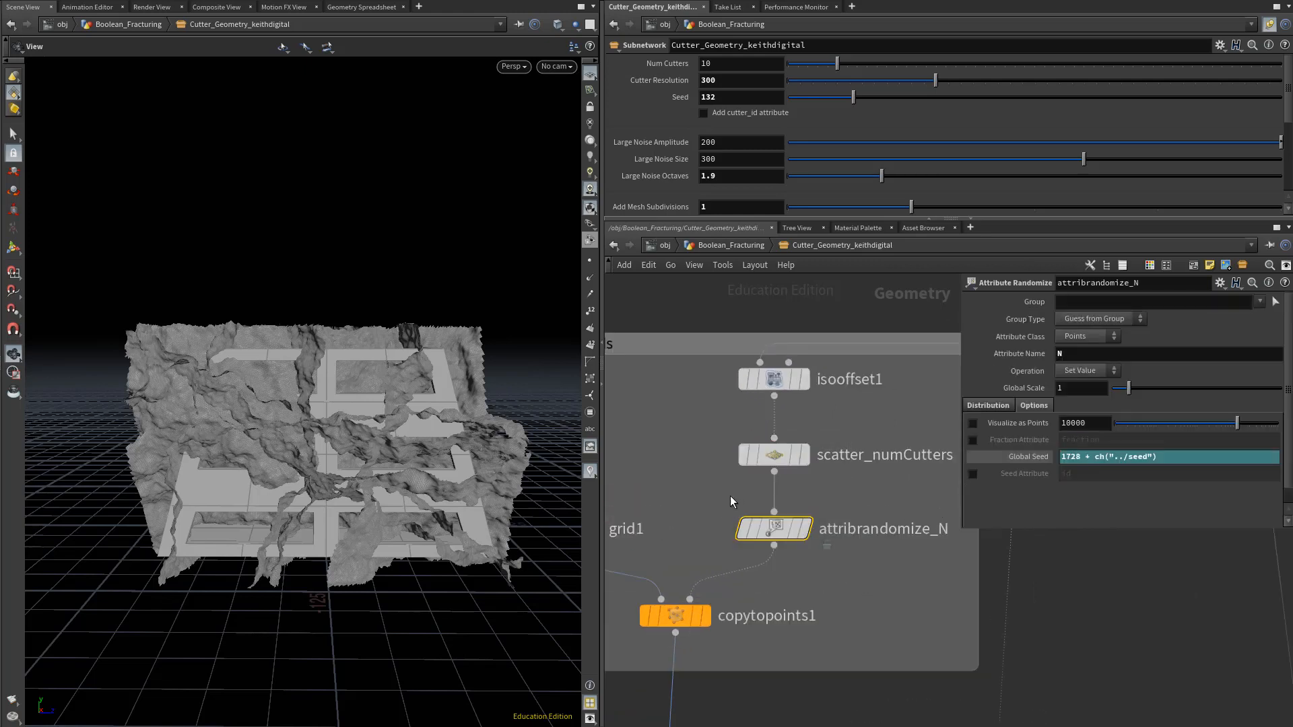
mouse_move(790, 528)
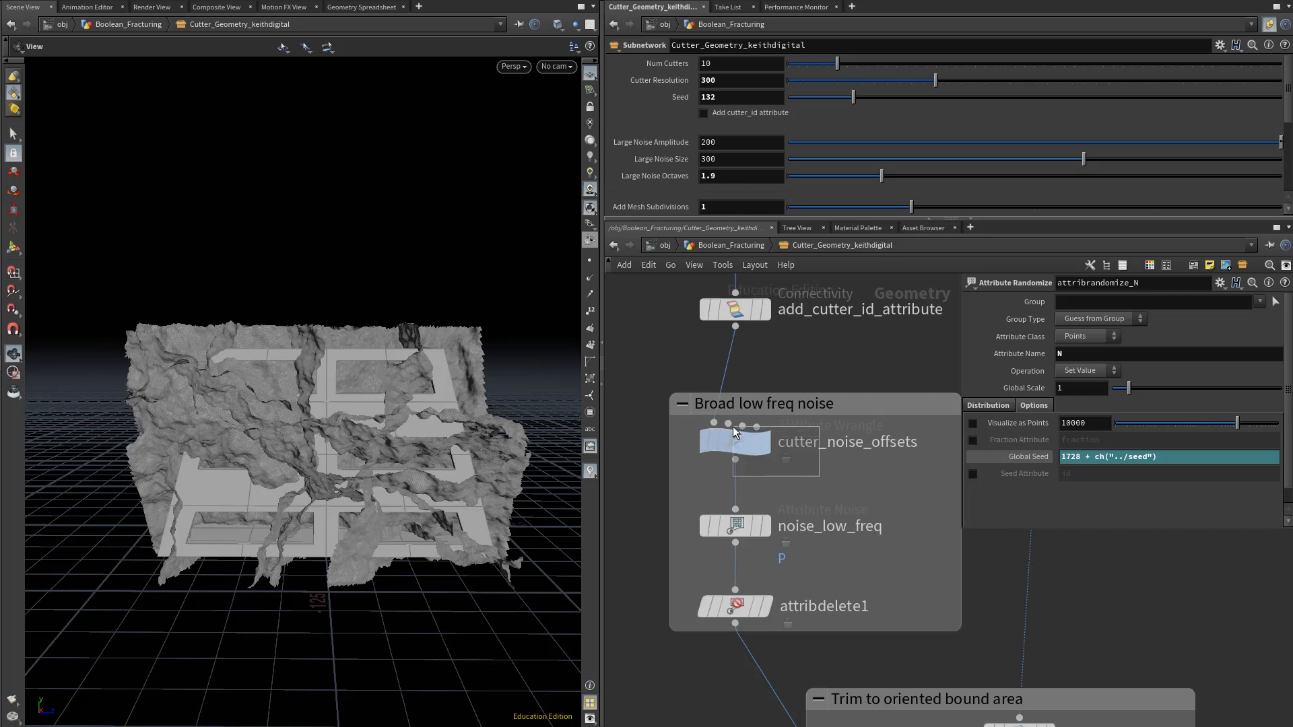
Open the cutter_noise_offsets wrangle and examine the rand(i@cutter_id) term in its VEX code.
click(734, 438)
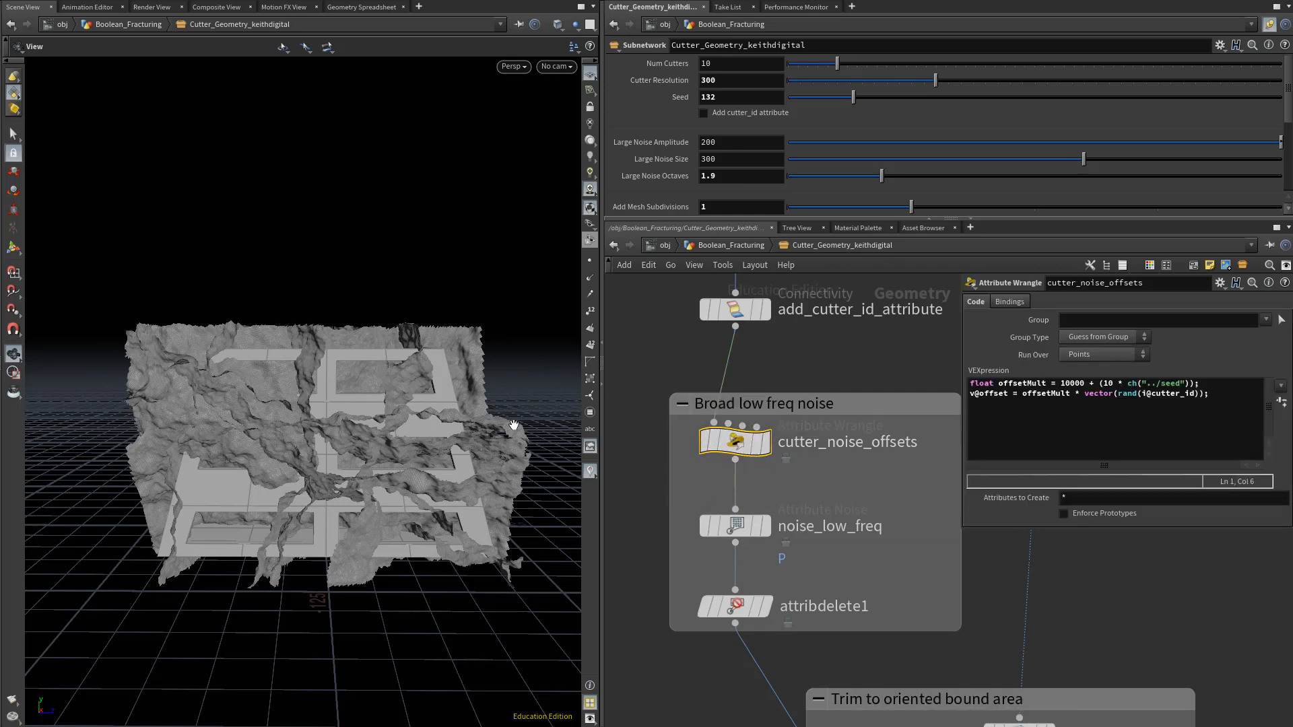
double_click(1128, 393)
drag(1145, 394, 1195, 395)
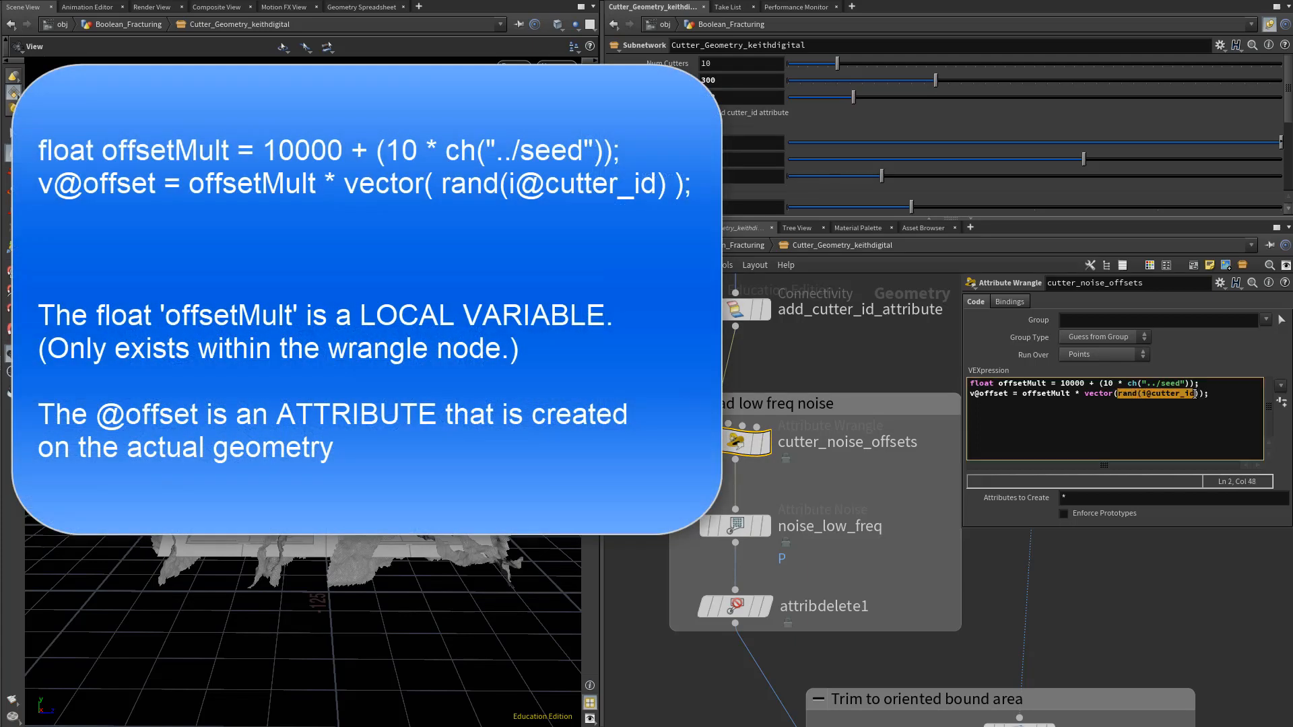
click(1139, 393)
scroll(902, 374, down, 2)
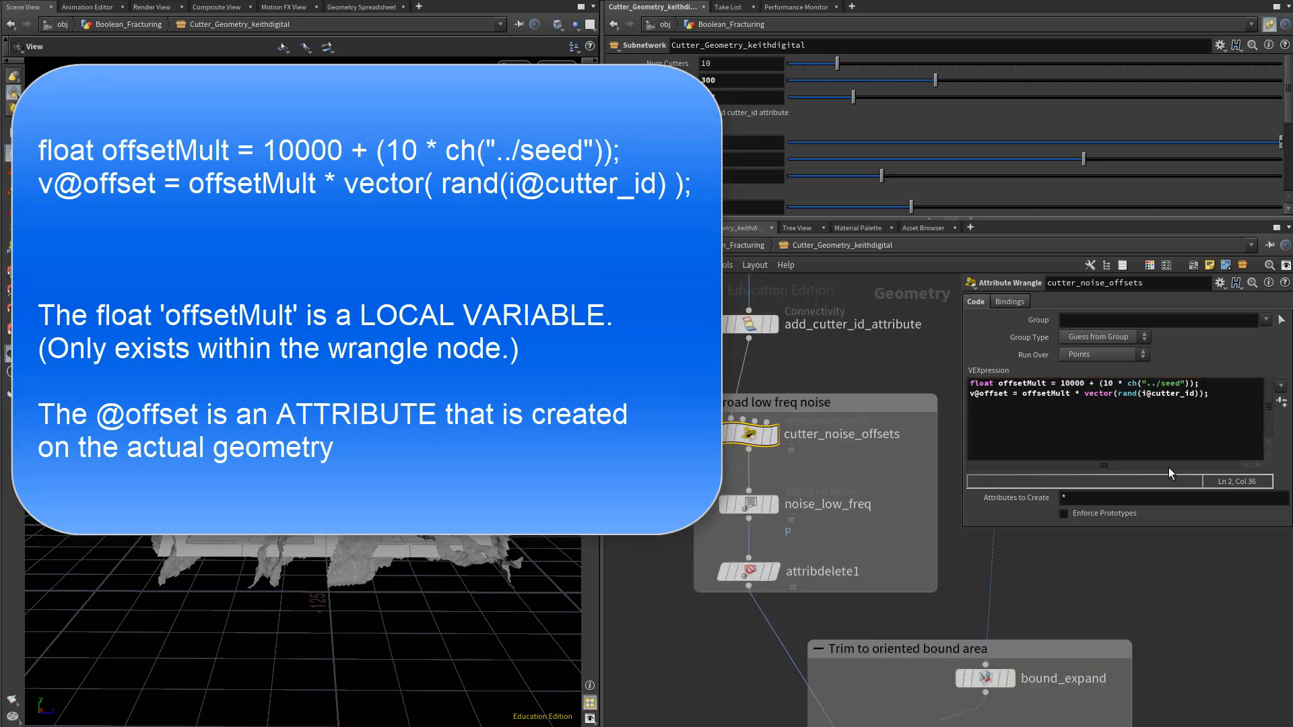
Examine the vector() conversion wrapped around the random value in the wrangle's second line.
click(1087, 395)
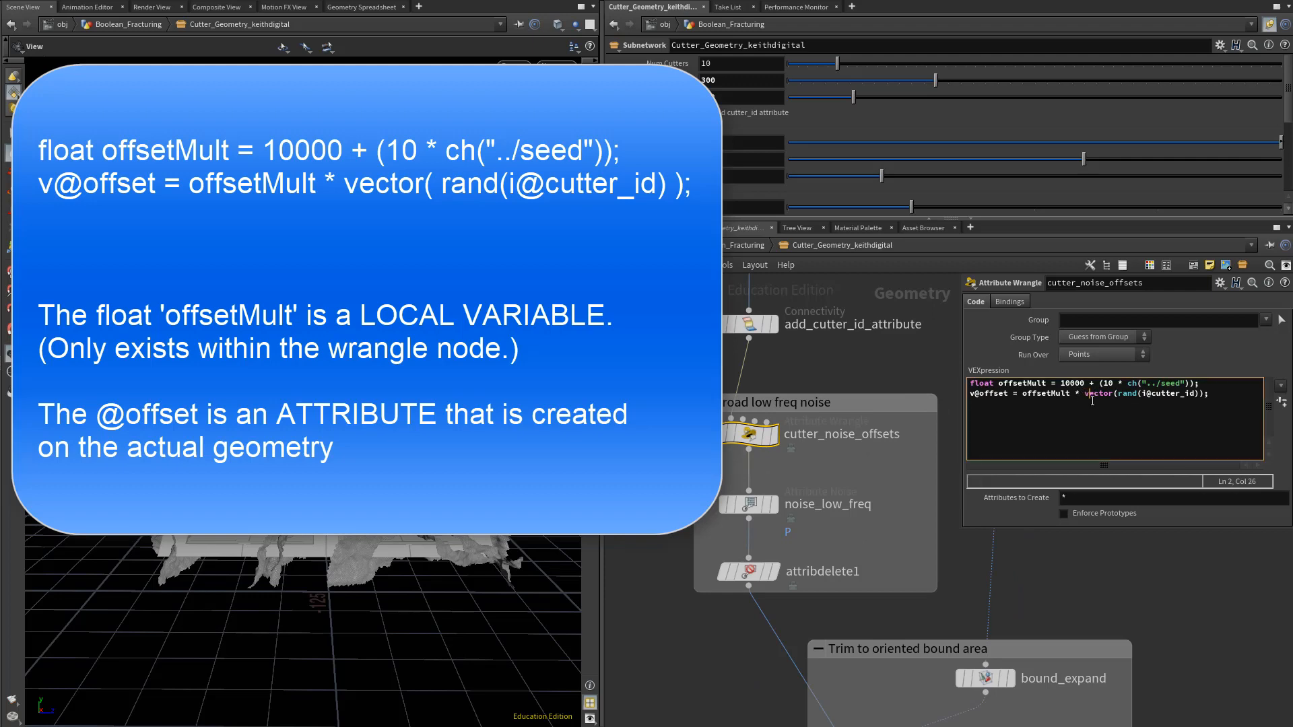
drag(1086, 396, 1194, 395)
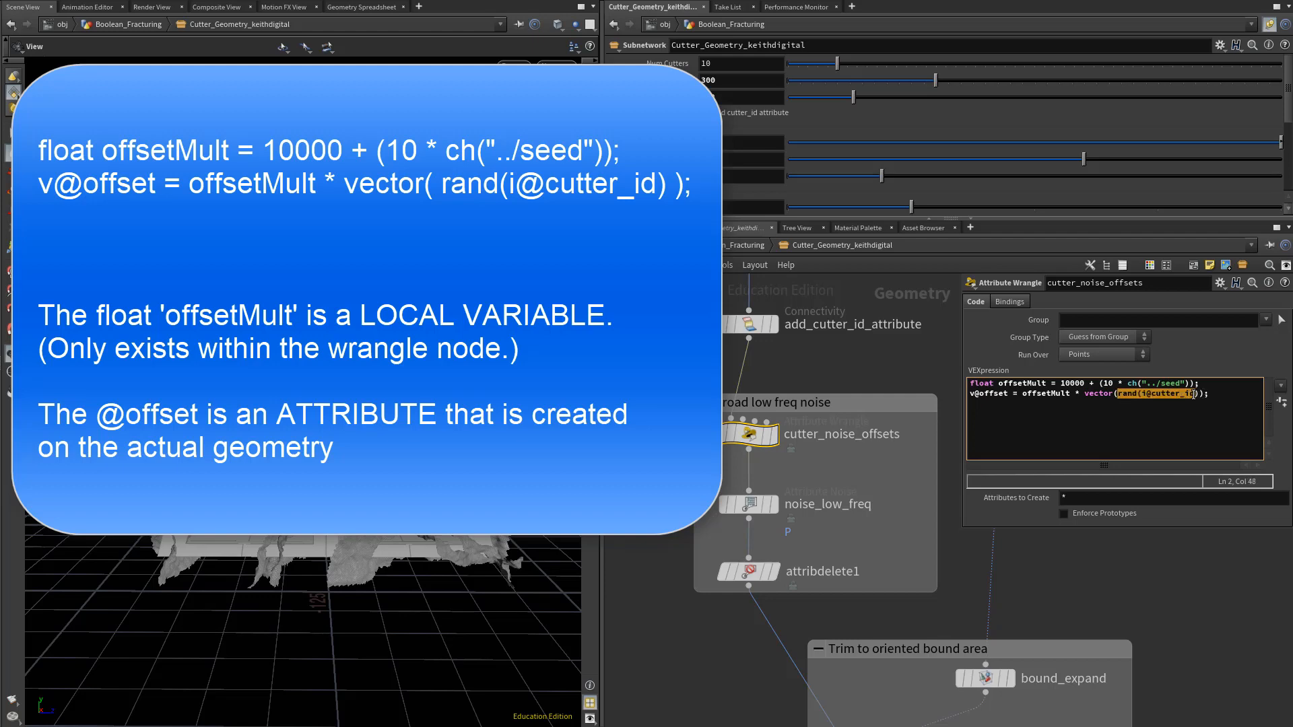
drag(1083, 396, 1118, 394)
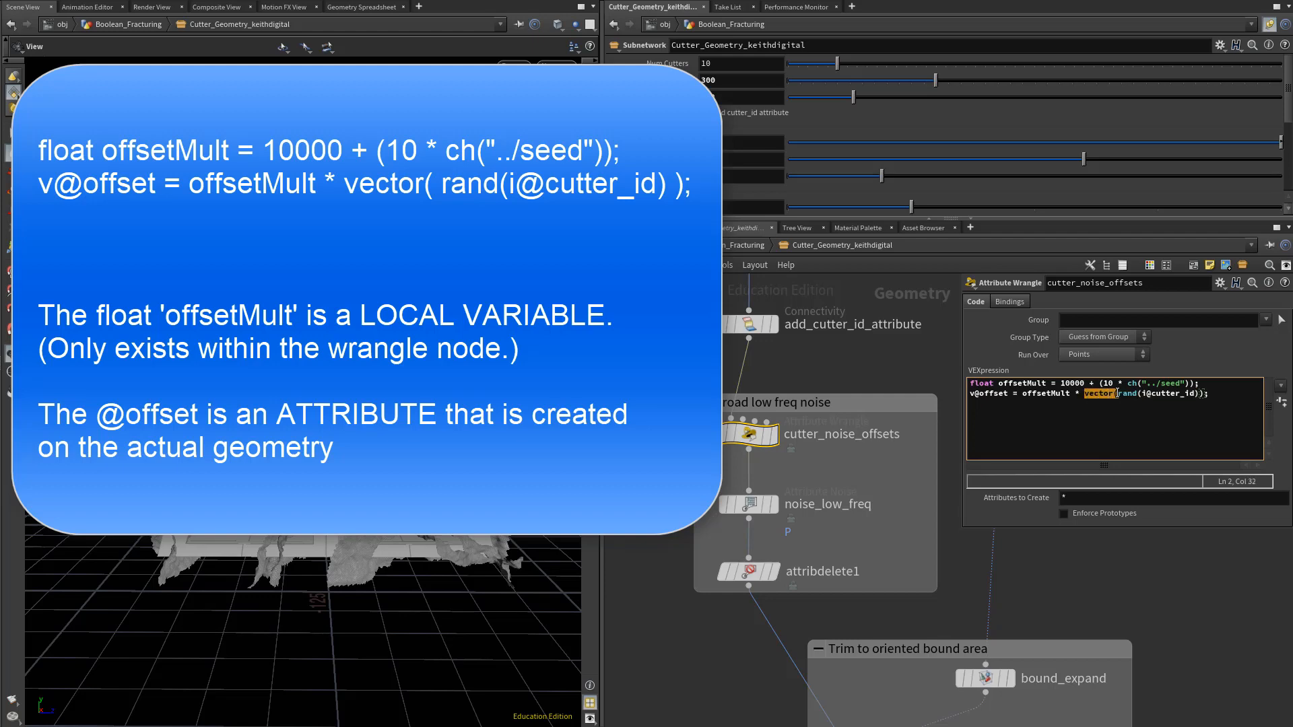
click(1202, 394)
text())
Examine the v@offset type prefix and the seed-based offsetMult variable in the wrangle code.
drag(979, 396, 971, 397)
click(976, 393)
mouse_move(979, 393)
mouse_down()
mouse_move(998, 383)
mouse_move(969, 384)
mouse_up()
click(979, 394)
click(1100, 383)
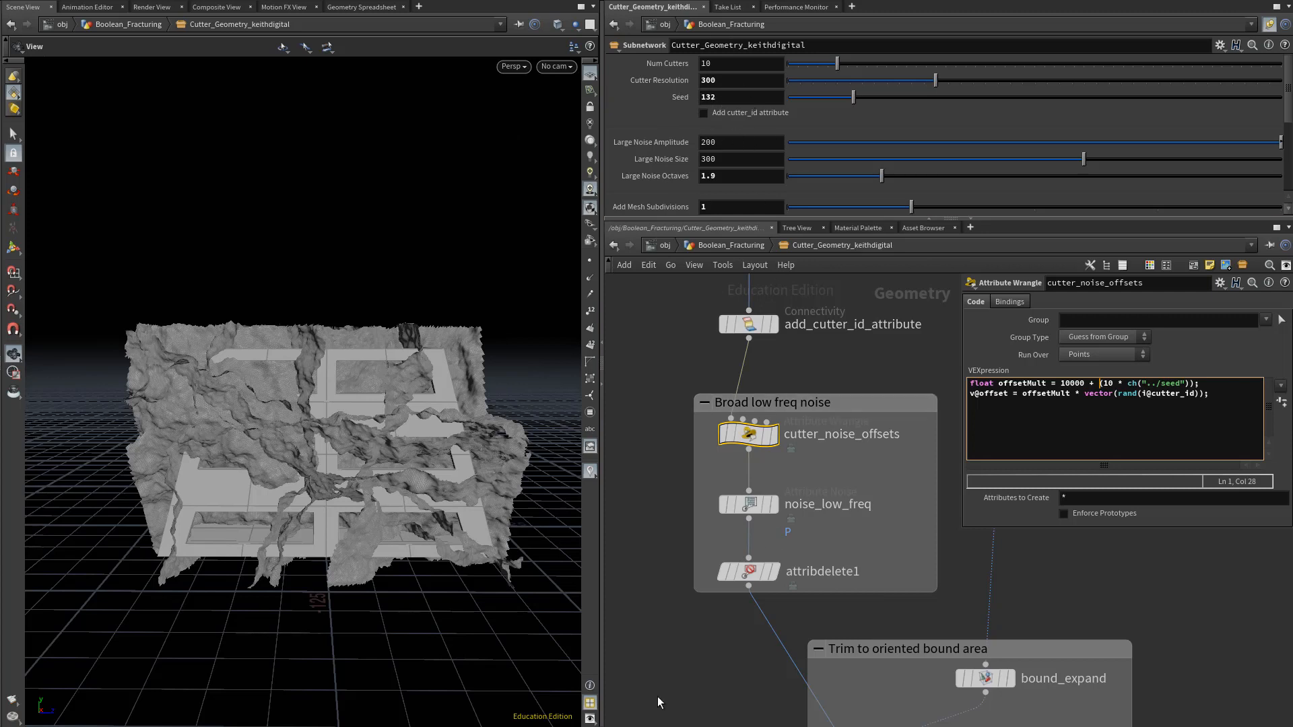
Inspect the mountain_high_freq node's noise parameters and the trim switch and subdivision nodes above it.
scroll(698, 594, down, 5)
scroll(698, 453, up, 6)
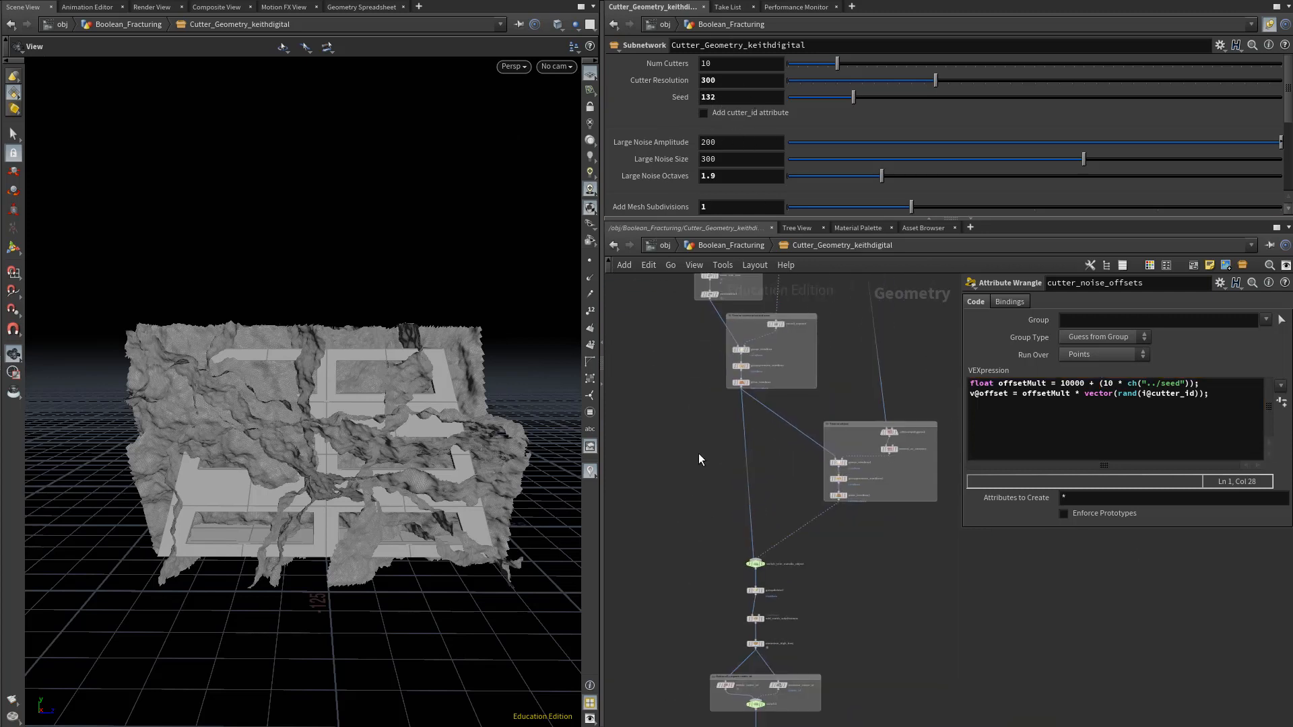
middle_drag(750, 543, 696, 416)
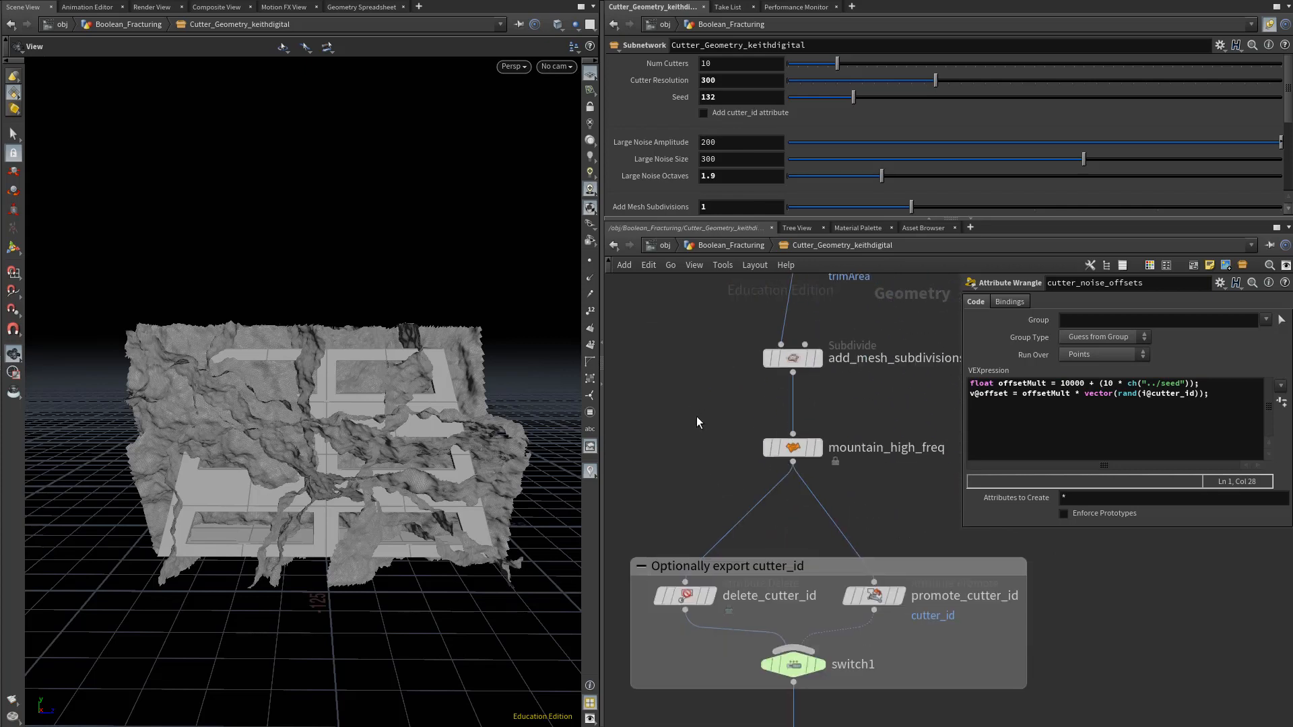
click(798, 449)
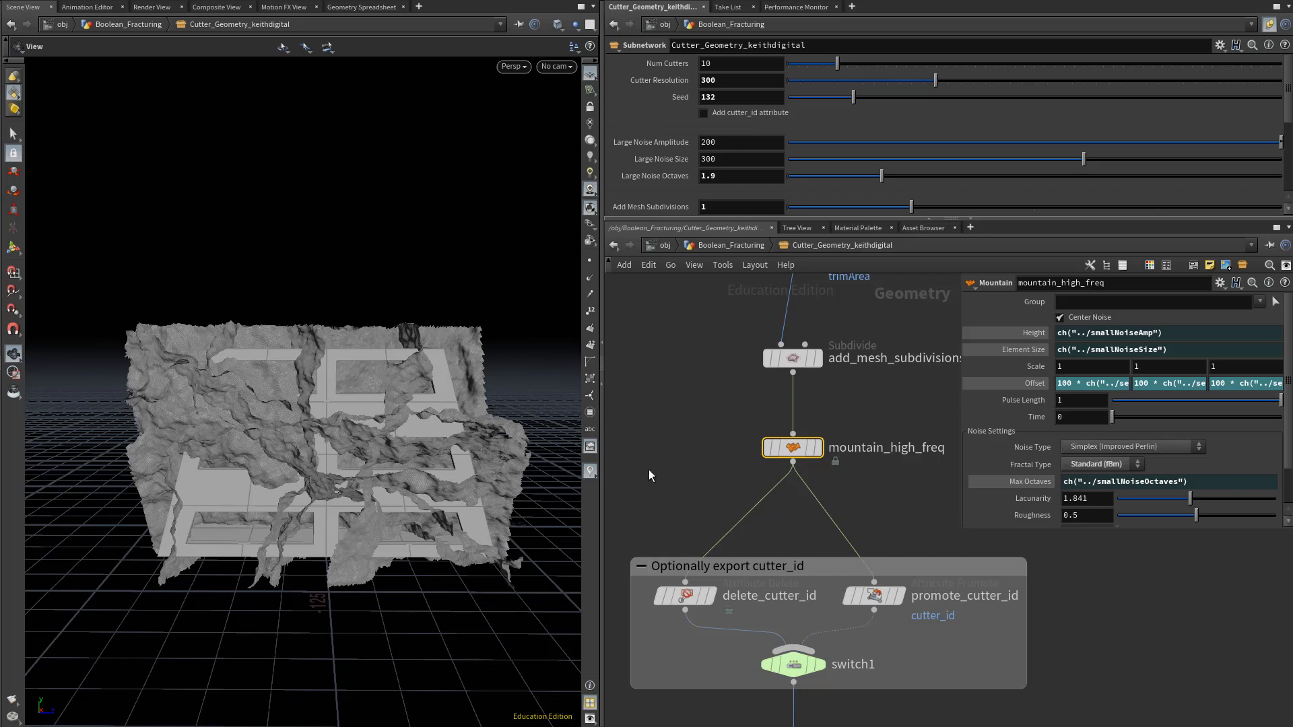
scroll(711, 431, down, 3)
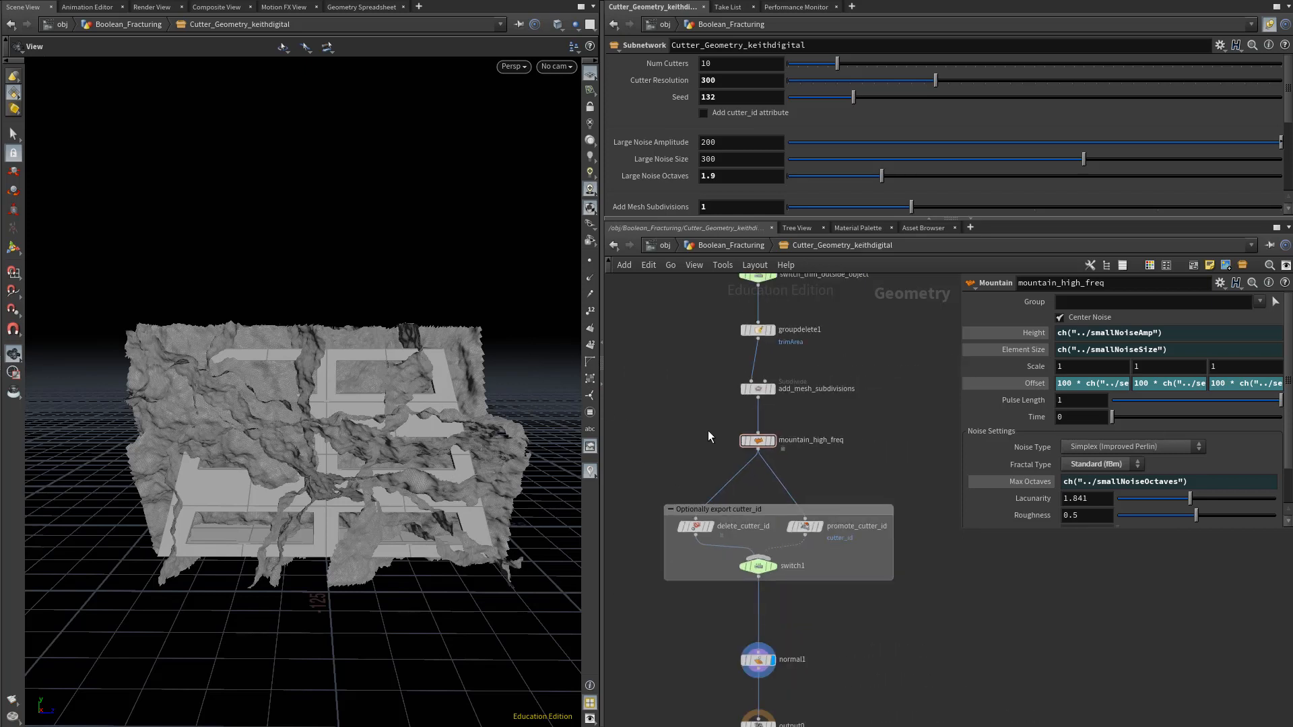
middle_drag(709, 430, 739, 527)
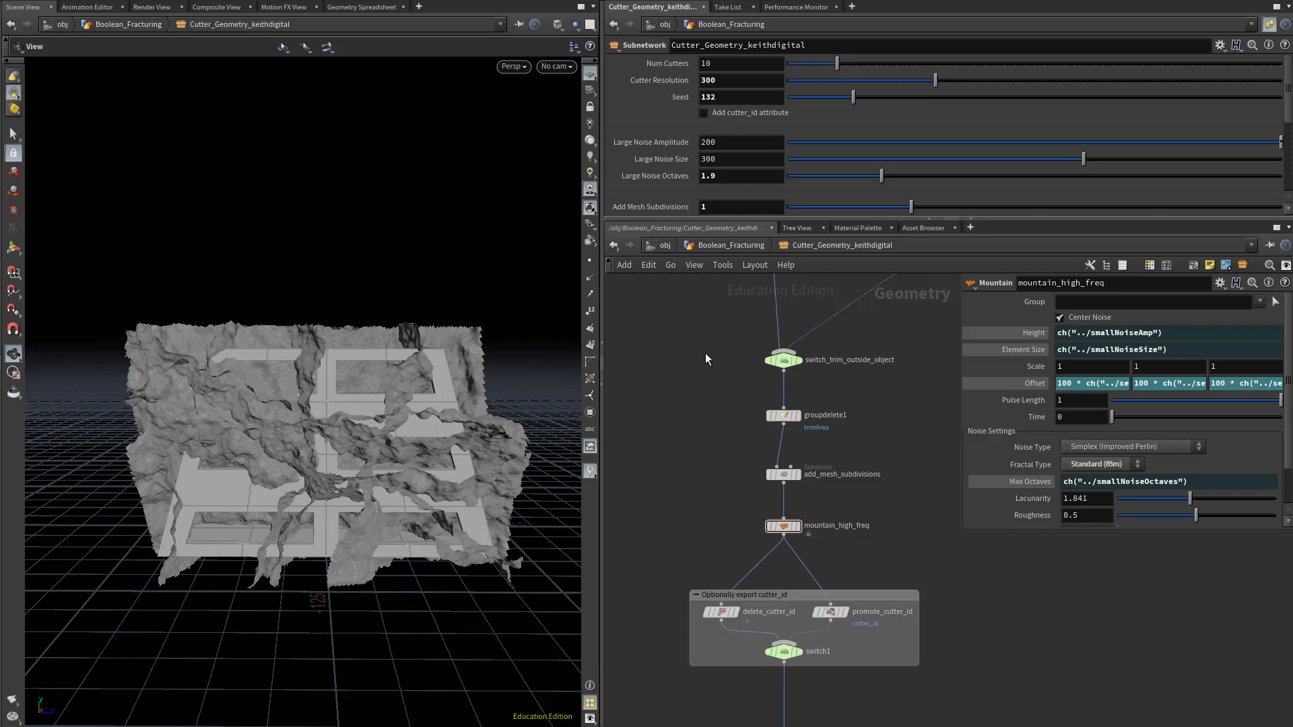
middle_drag(705, 359, 702, 419)
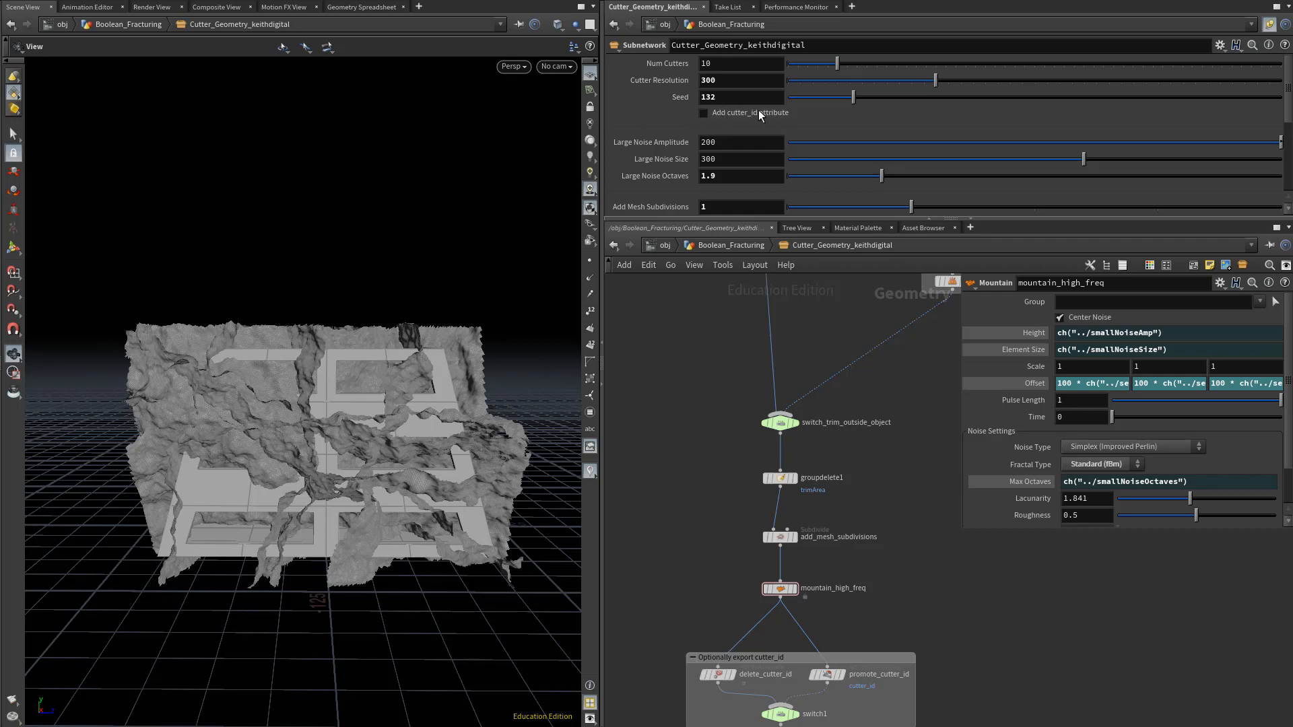
Inspect the Select Input expression of switch1 in the Optionally export cutter_id group.
middle_drag(749, 690, 798, 487)
scroll(798, 488, up, 3)
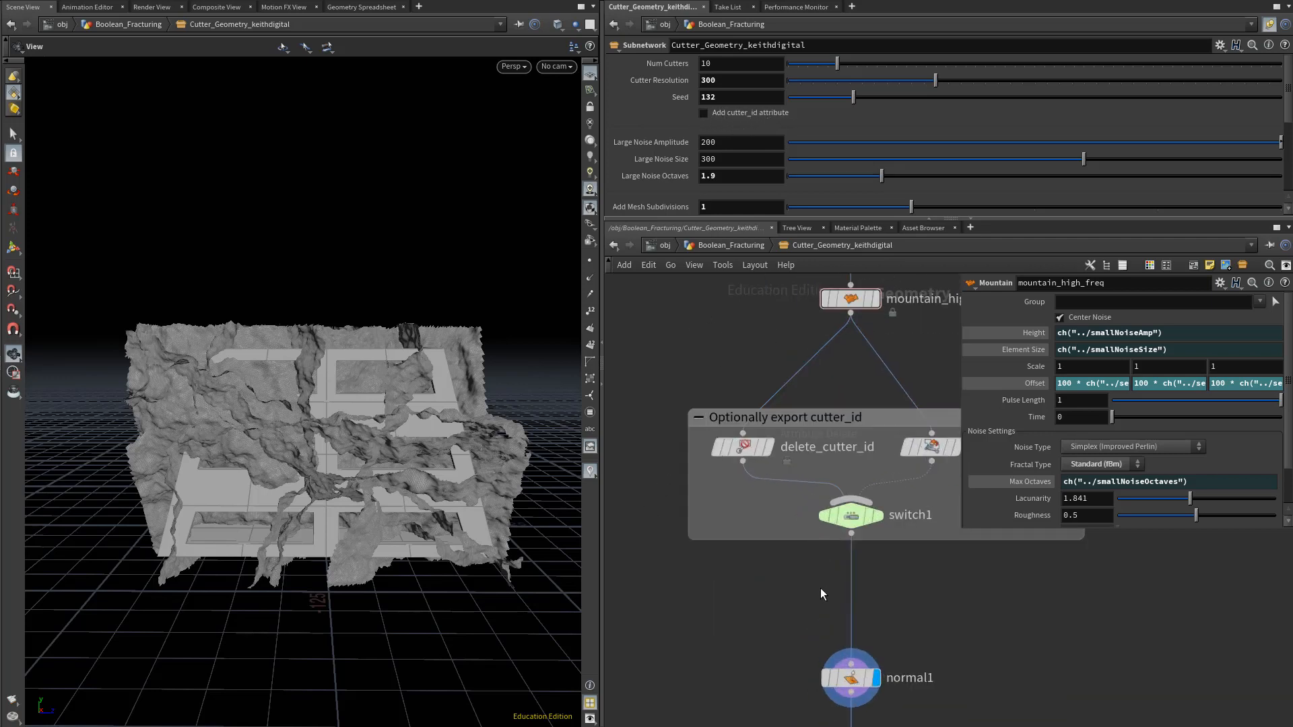
middle_drag(821, 591, 778, 607)
click(796, 516)
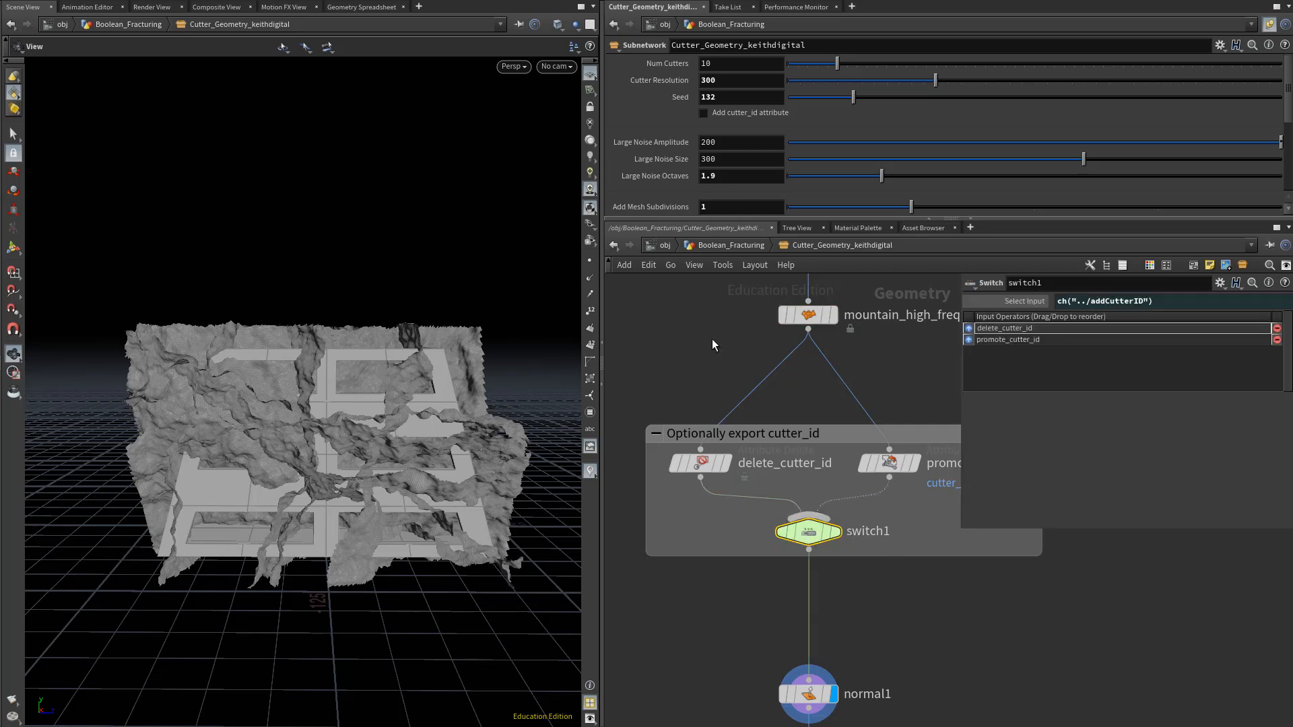
Inspect the amplitude, element size and octave references of noise_low_freq in the Broad low freq noise group.
scroll(698, 347, down, 5)
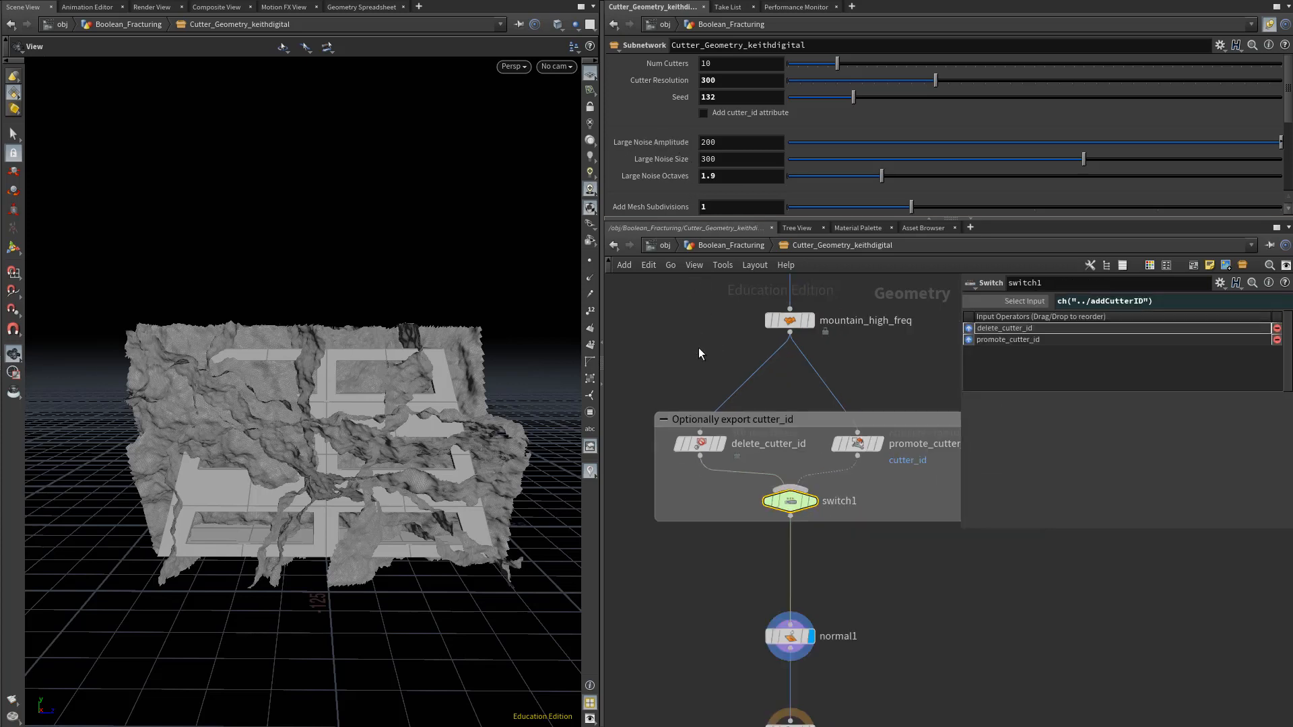
scroll(684, 384, down, 3)
scroll(698, 561, up, 8)
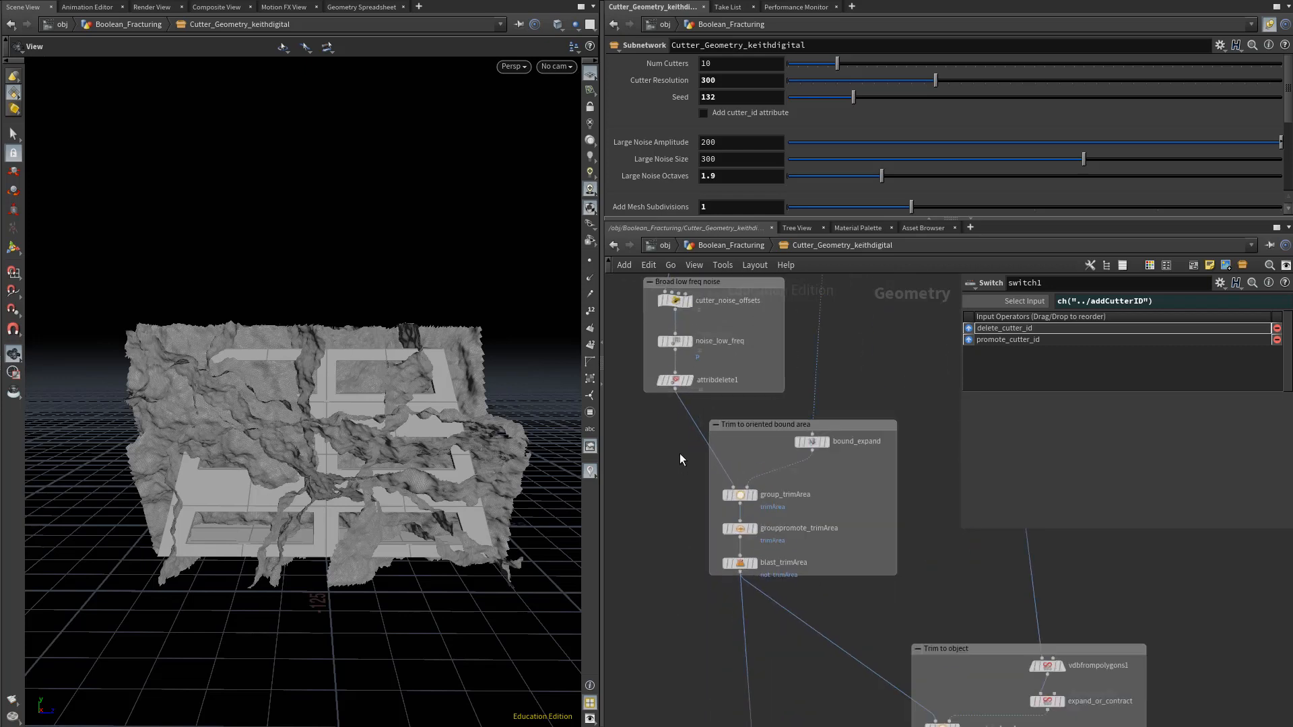
middle_drag(709, 576, 715, 580)
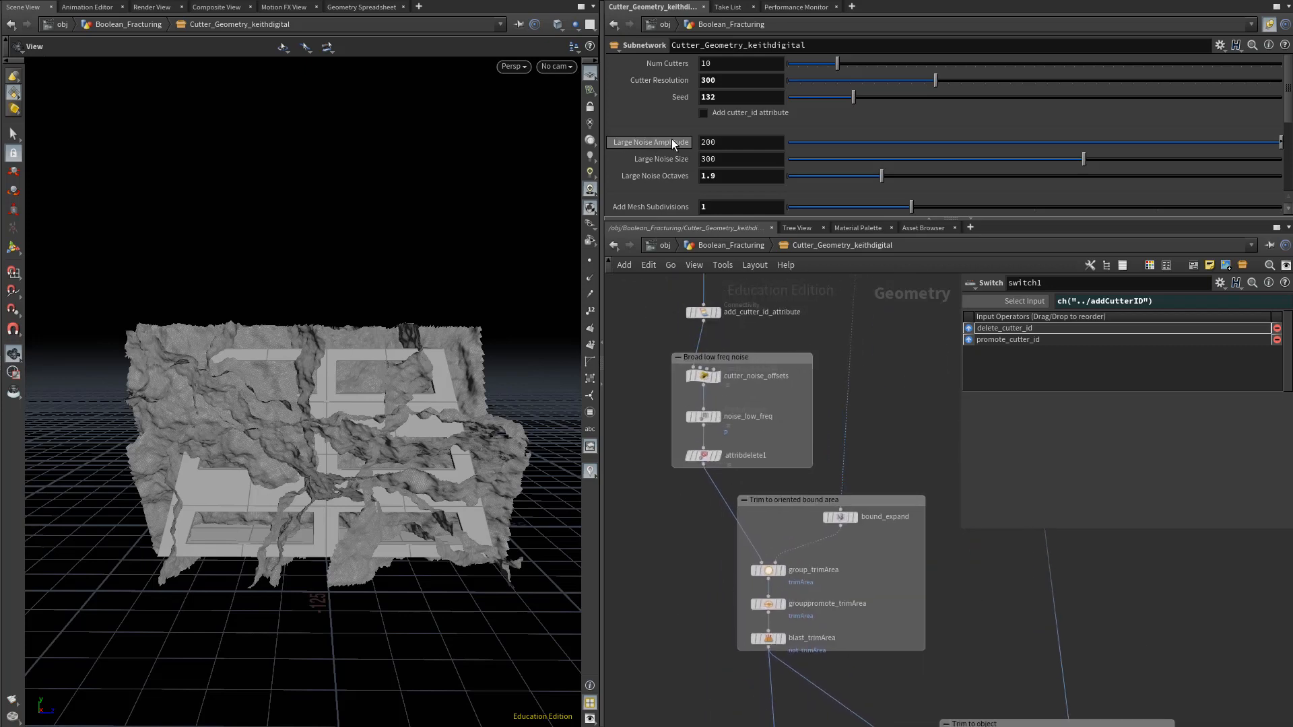
scroll(752, 423, up, 6)
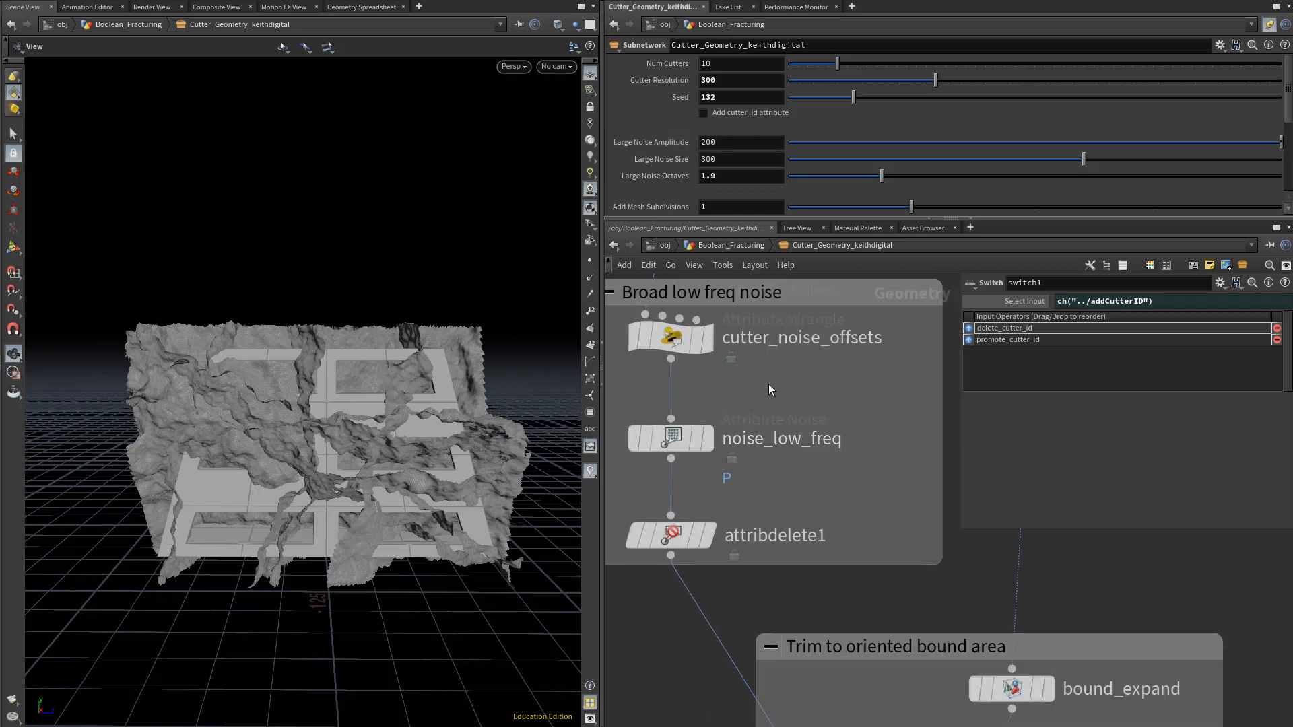
click(671, 441)
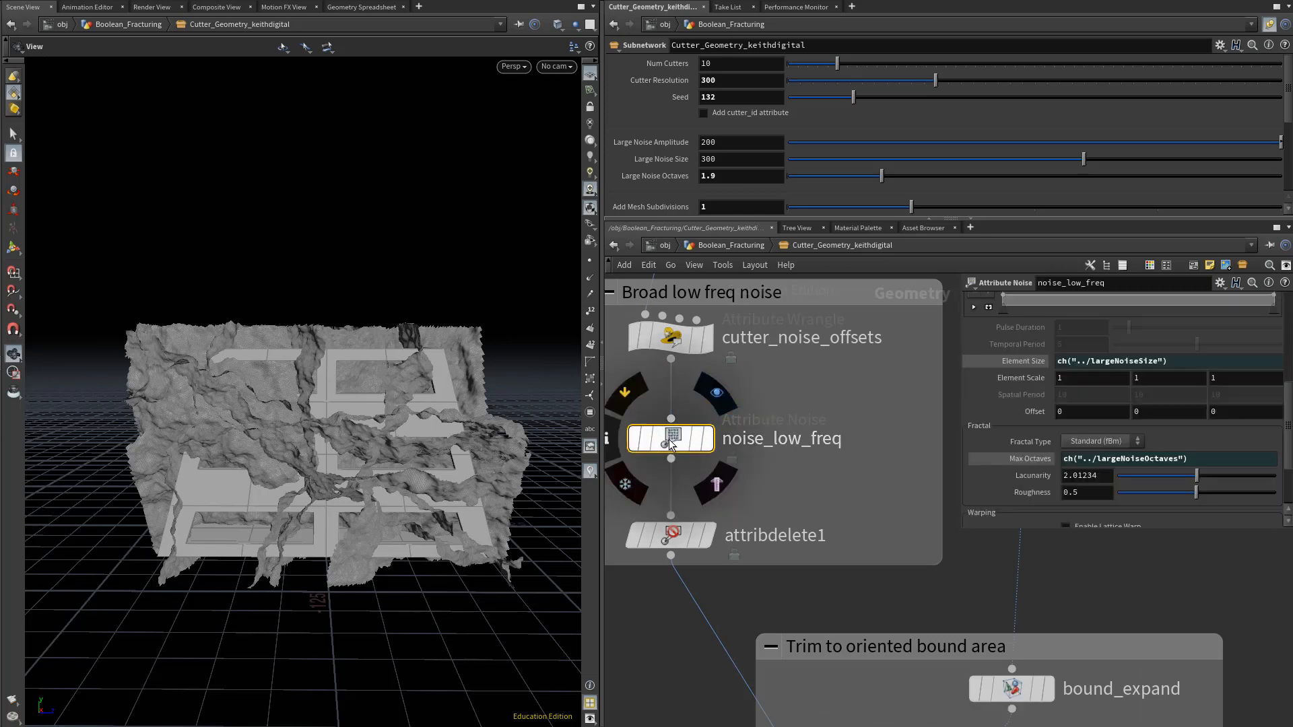
scroll(1010, 398, up, 3)
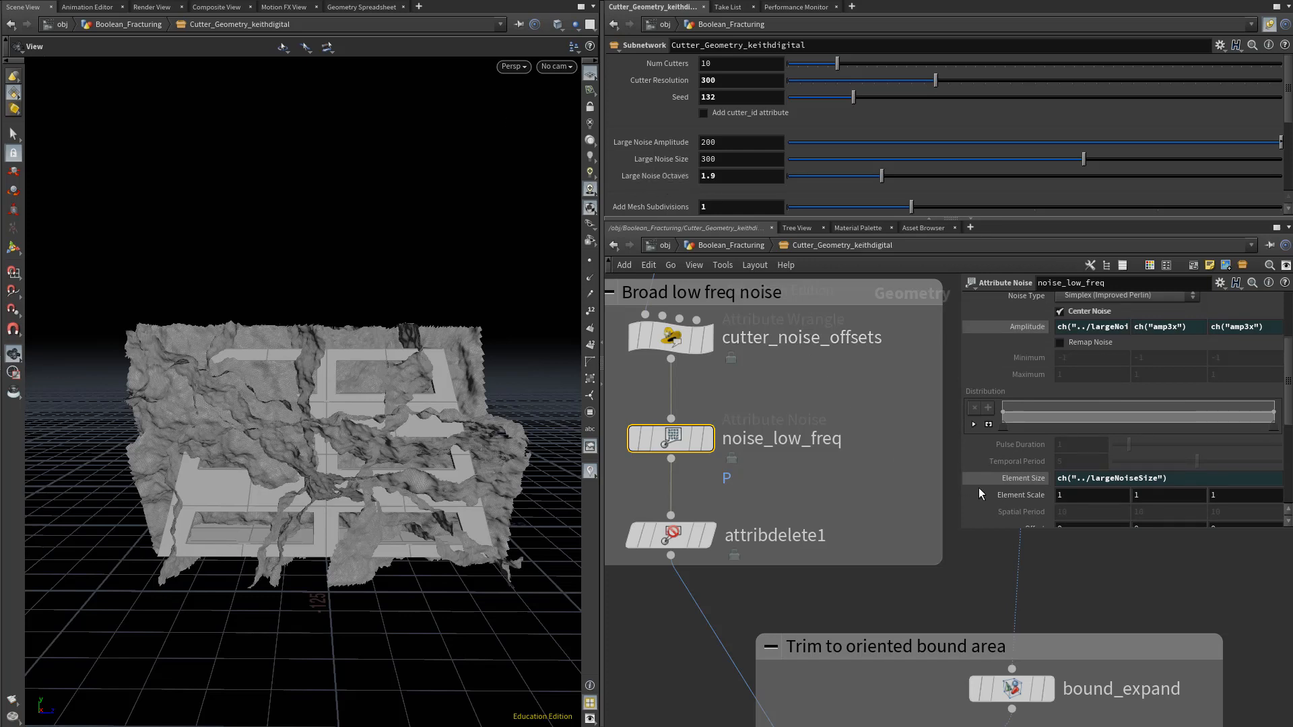
scroll(981, 493, down, 3)
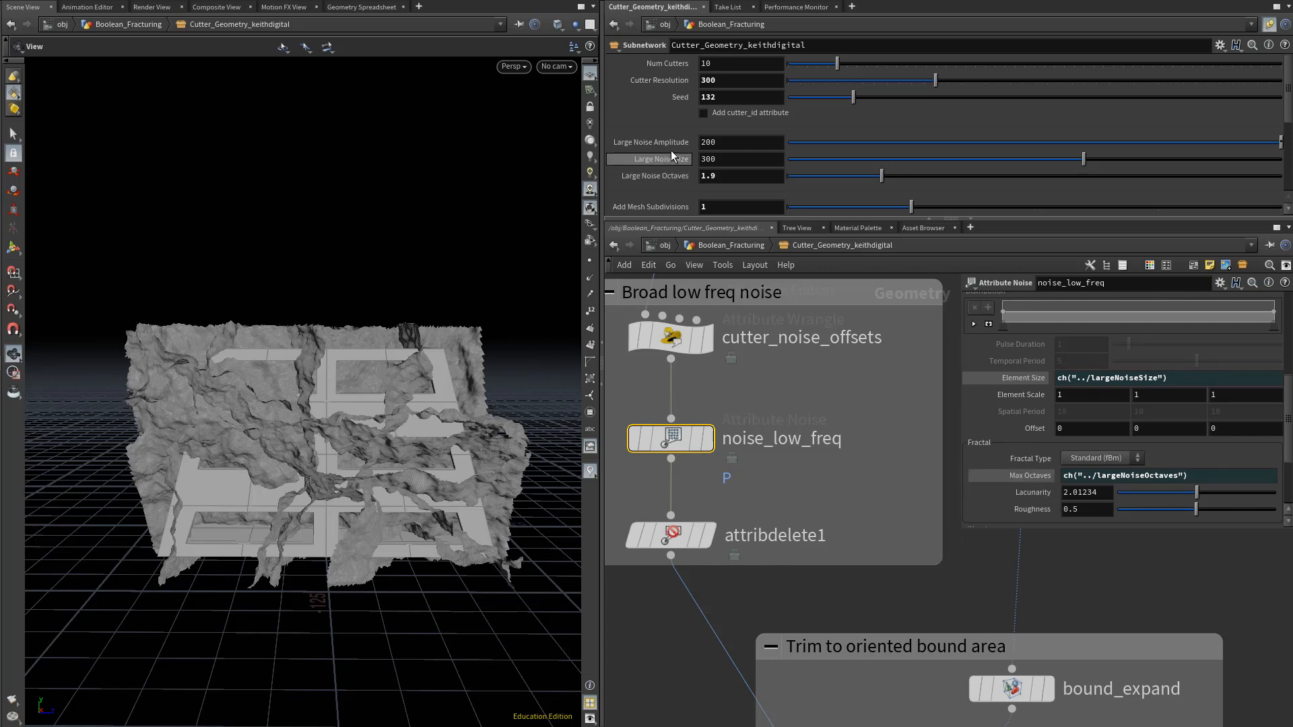
Inspect the mountain_high_freq node's height, element size, offset and max octaves references against the small noise parameters.
scroll(672, 149, down, 3)
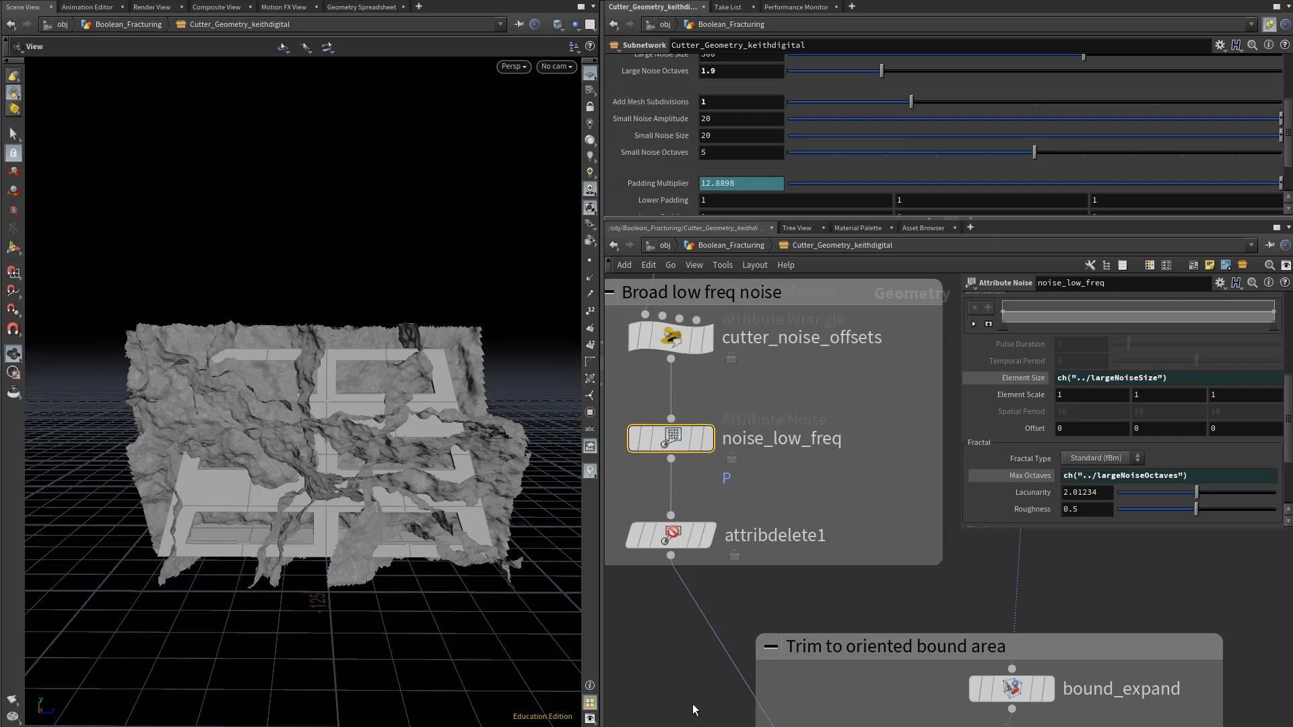
scroll(694, 534, down, 5)
middle_drag(694, 534, 706, 444)
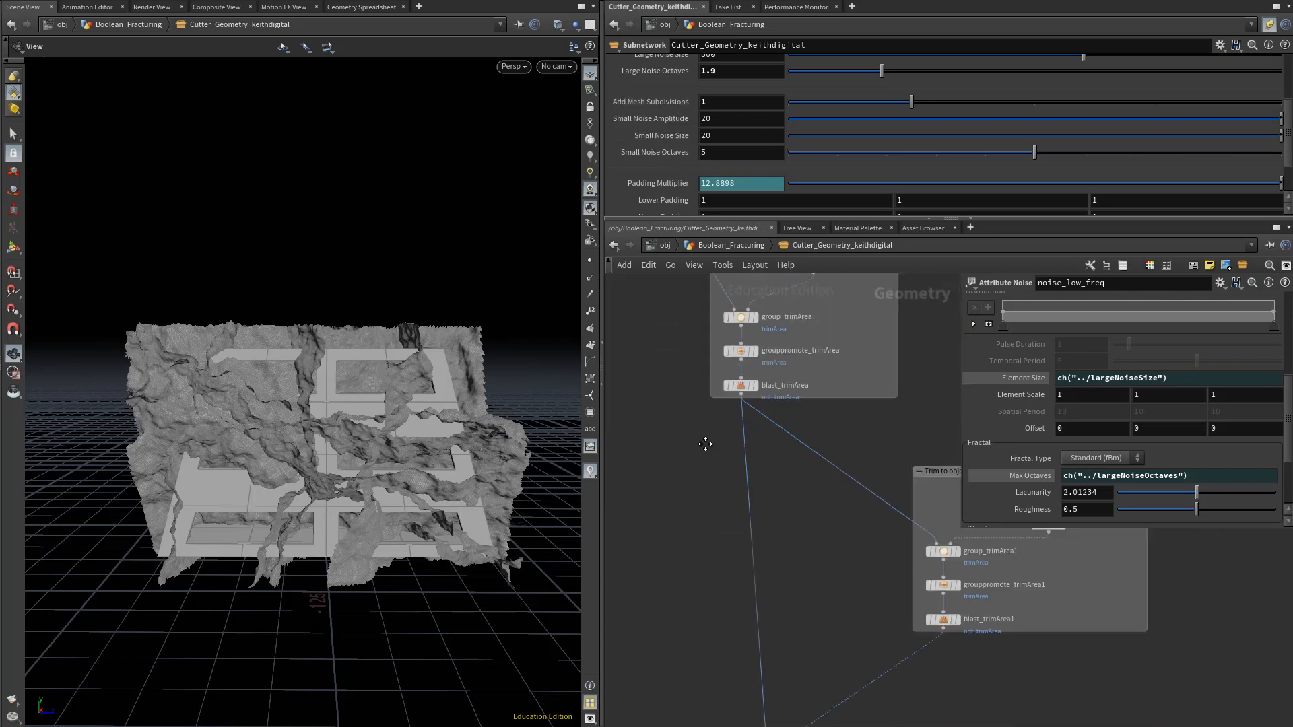
scroll(765, 612, up, 5)
middle_drag(765, 611, 756, 487)
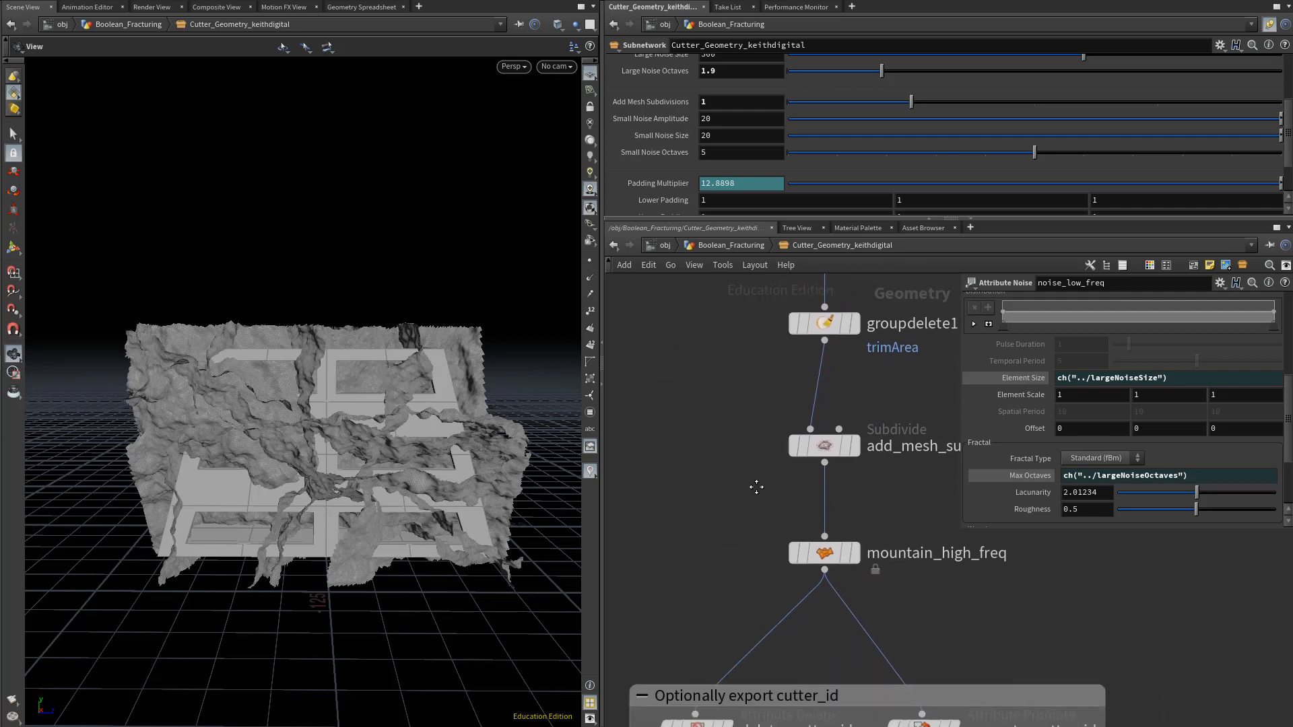
drag(745, 507, 926, 628)
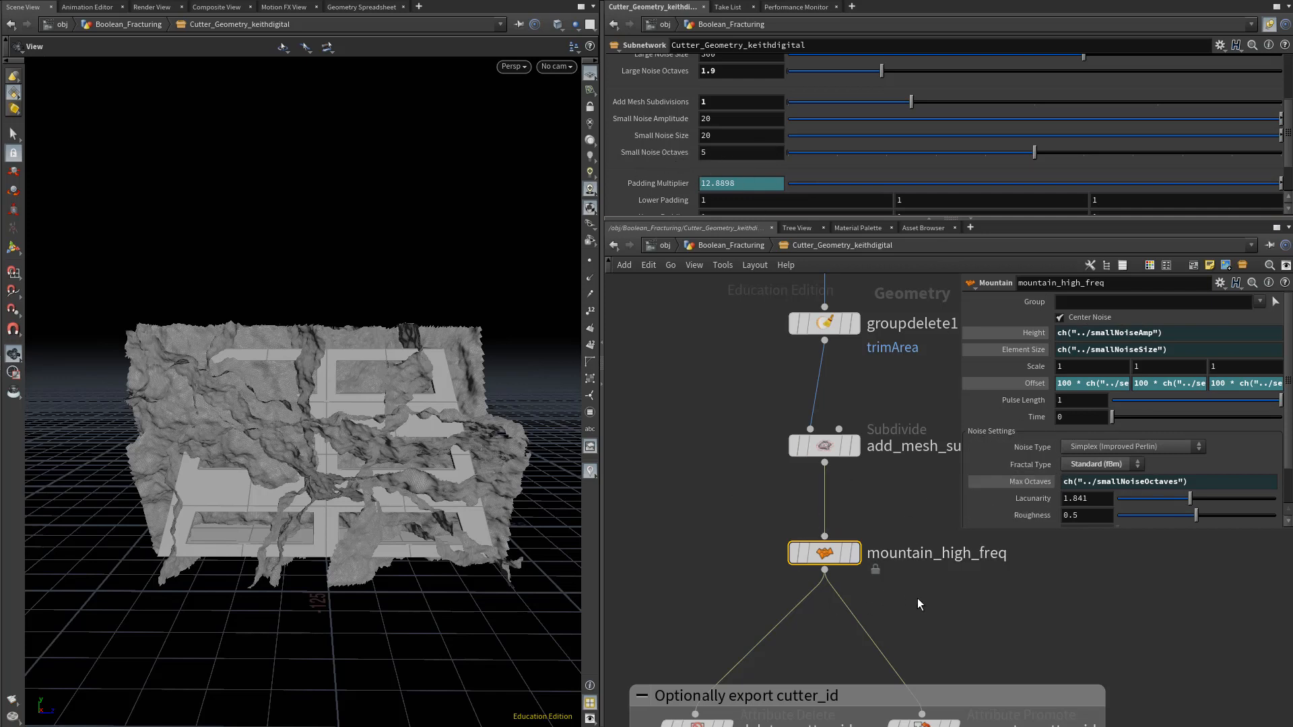
mouse_move(854, 556)
scroll(668, 125, up, 2)
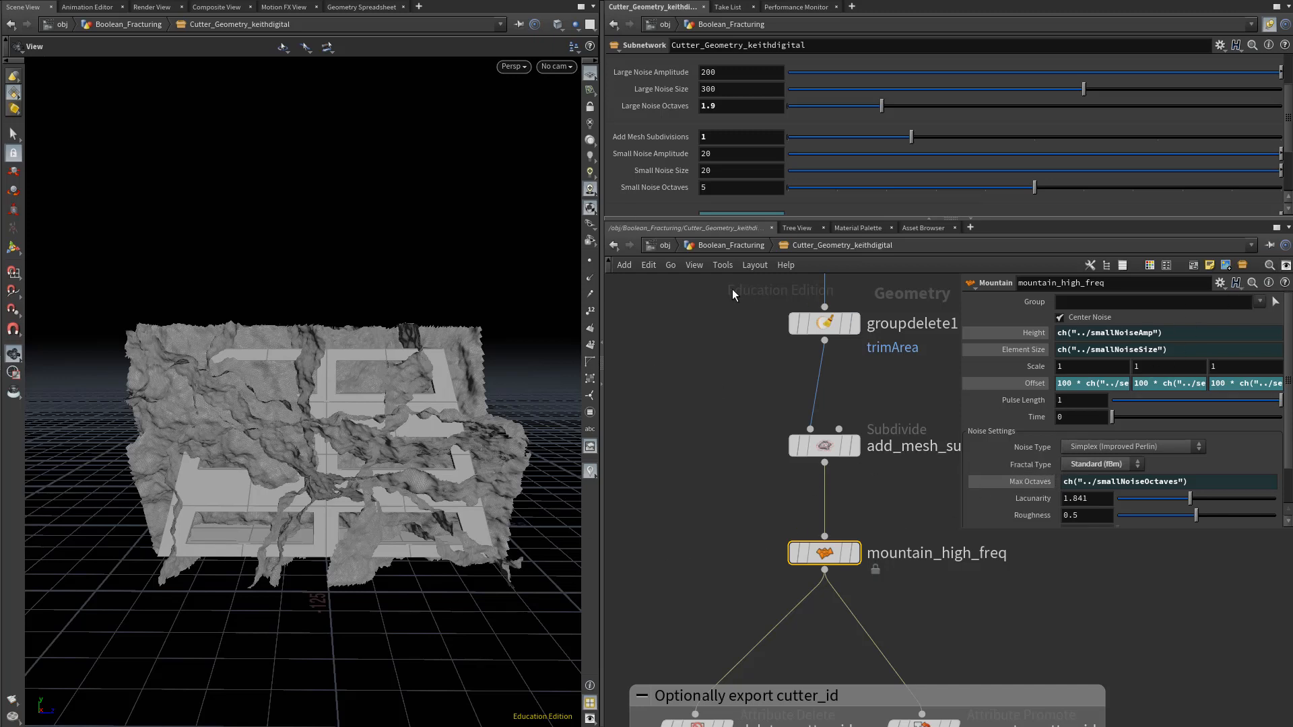
Open the Mountain node's help page and read the noise type descriptions, from Perlin through Flow and Worley to Alligator.
click(1284, 285)
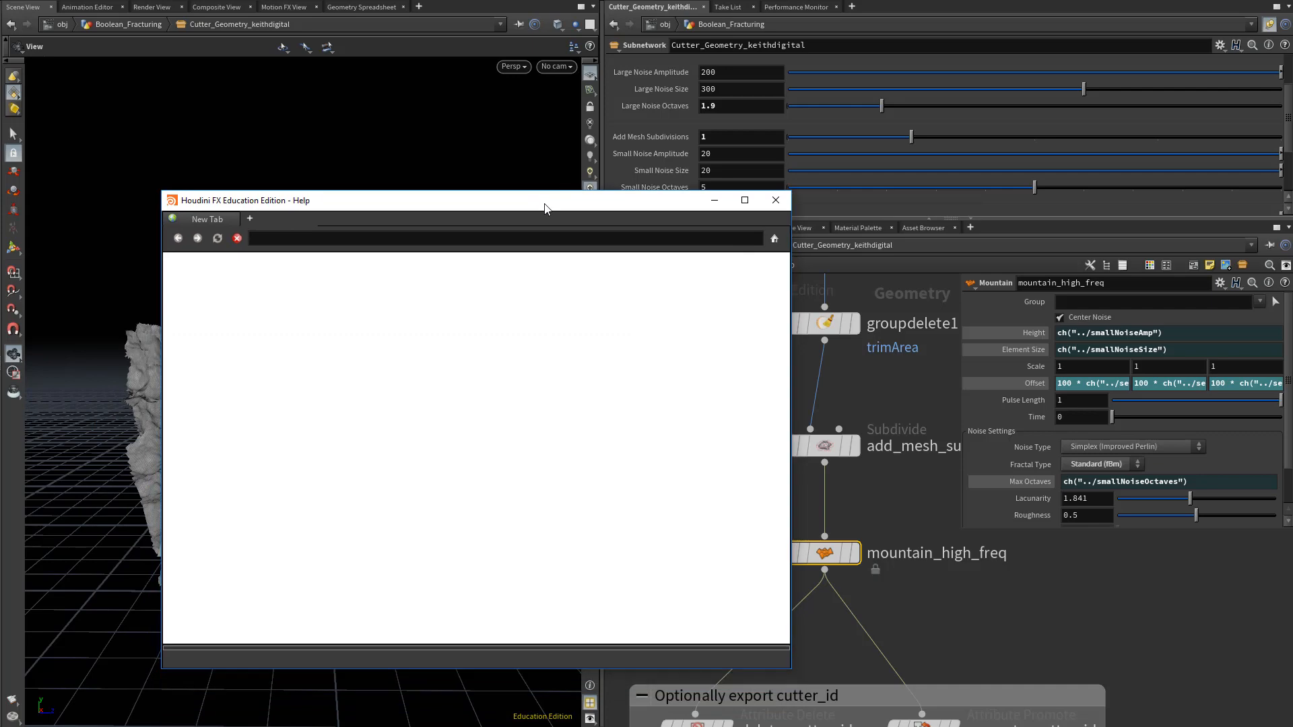
scroll(627, 494, down, 1)
scroll(627, 493, down, 15)
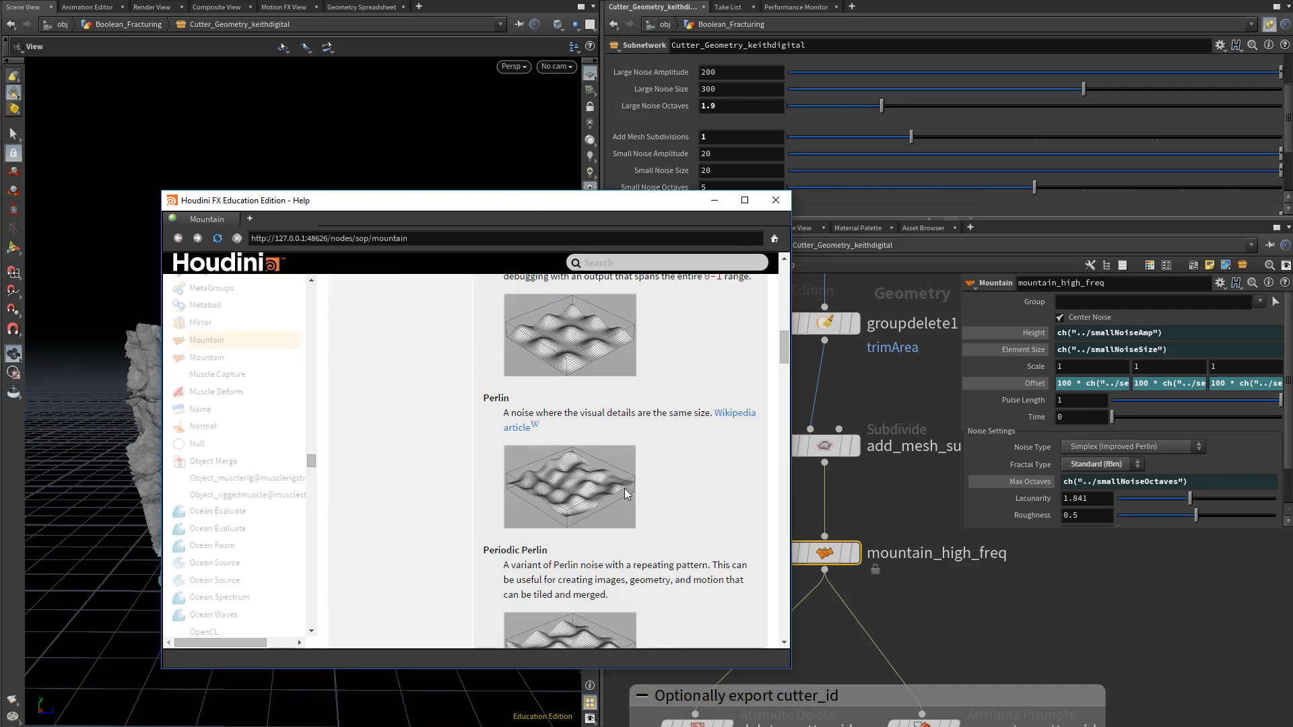
scroll(625, 493, down, 12)
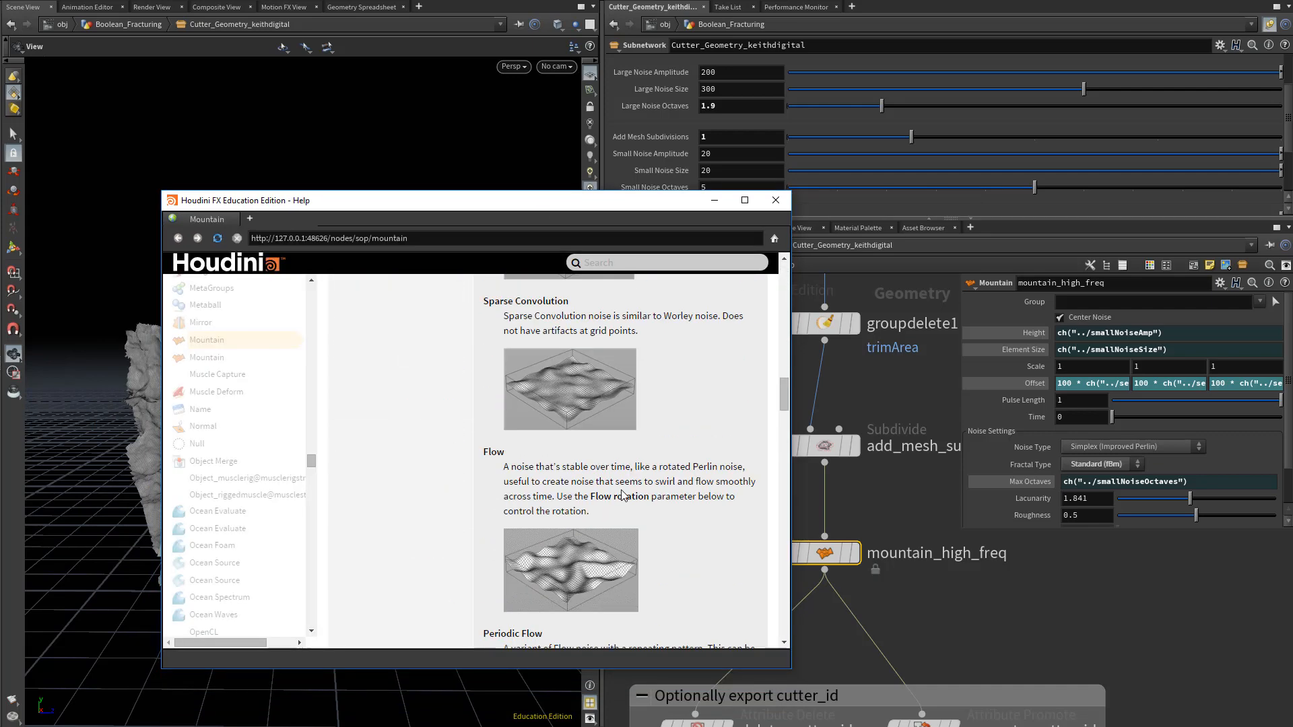
scroll(620, 495, down, 15)
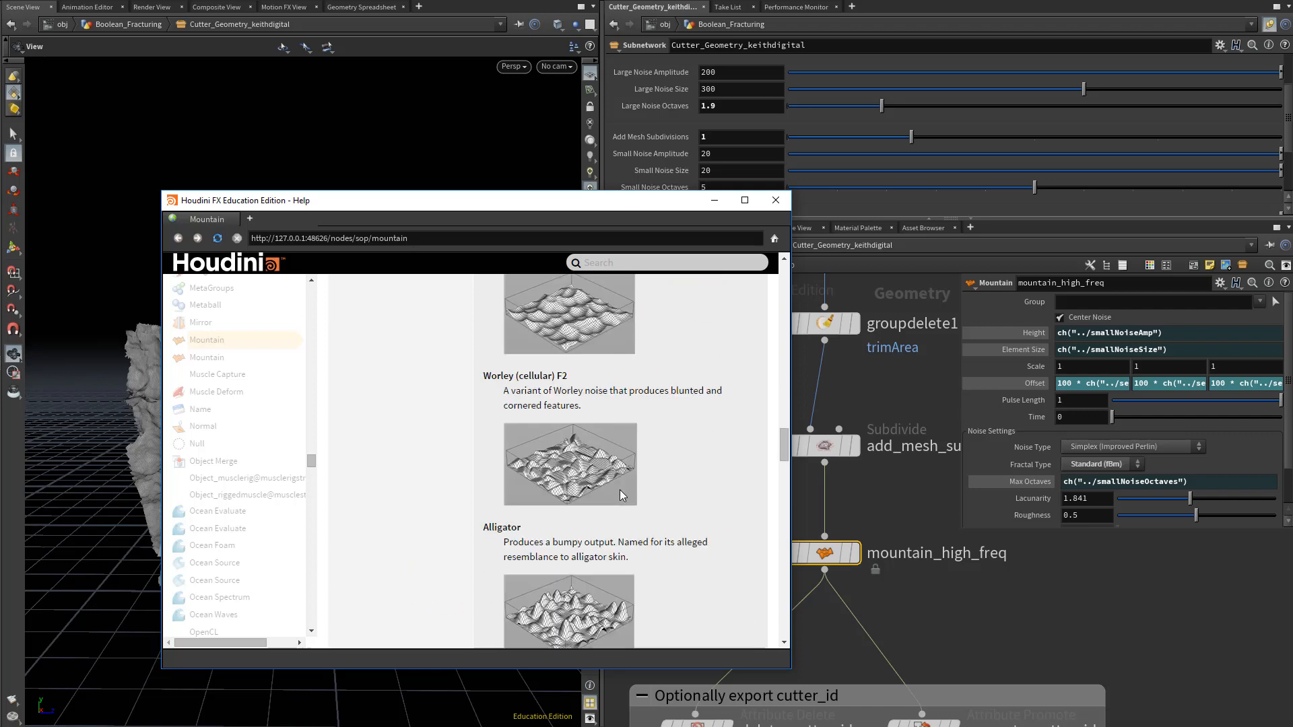
scroll(620, 495, up, 15)
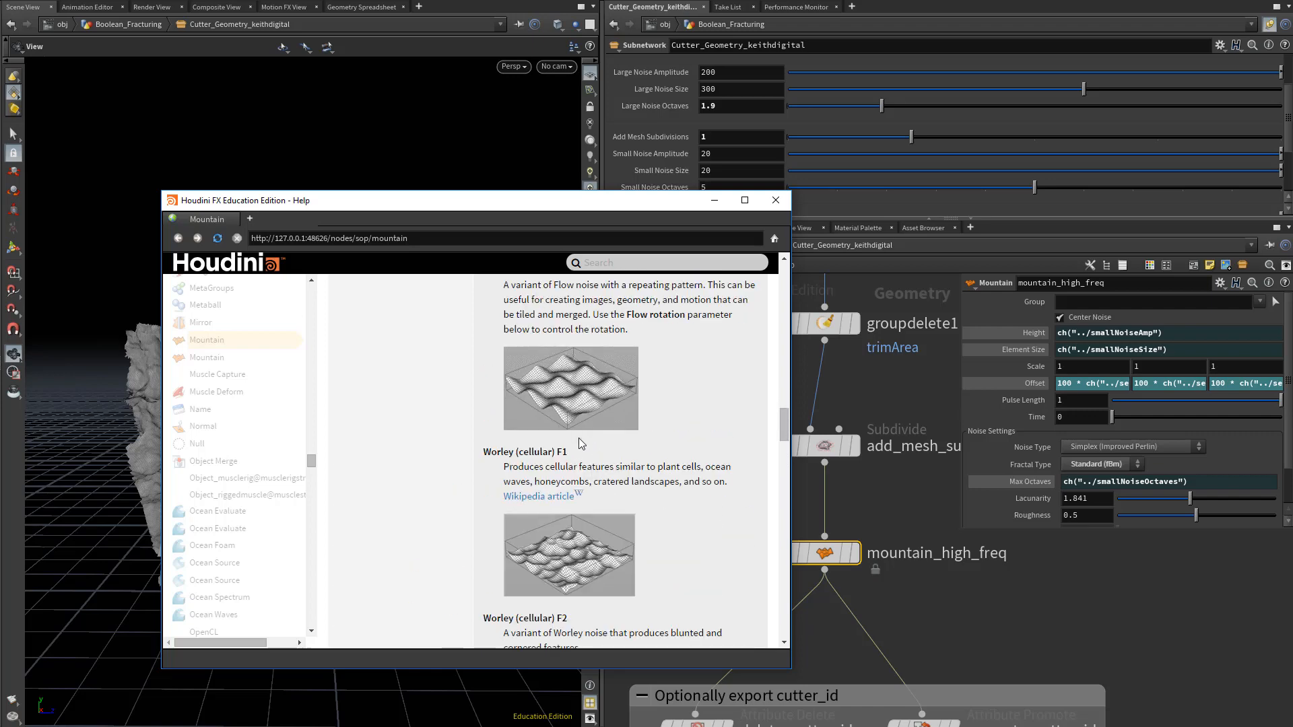
scroll(579, 443, up, 3)
scroll(586, 471, down, 10)
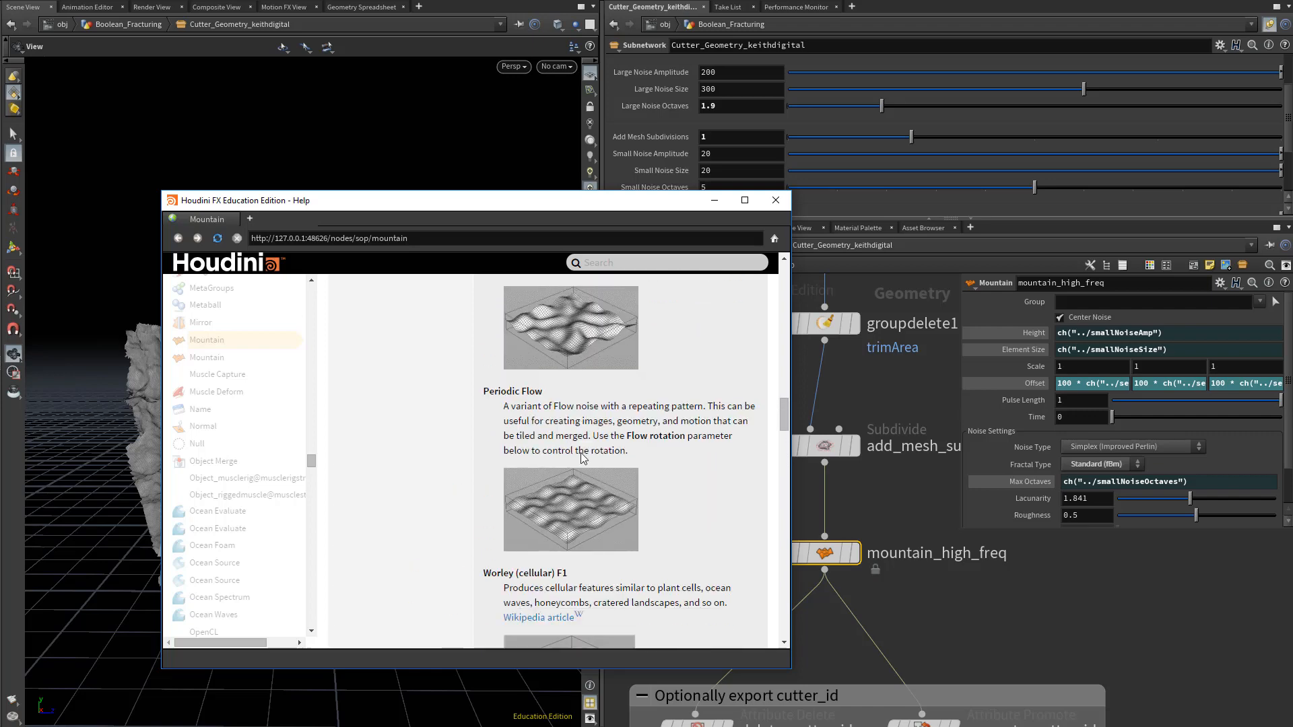
Read the help entries for fractal type, max octaves, lacunarity and roughness, and close the help window.
scroll(590, 495, down, 10)
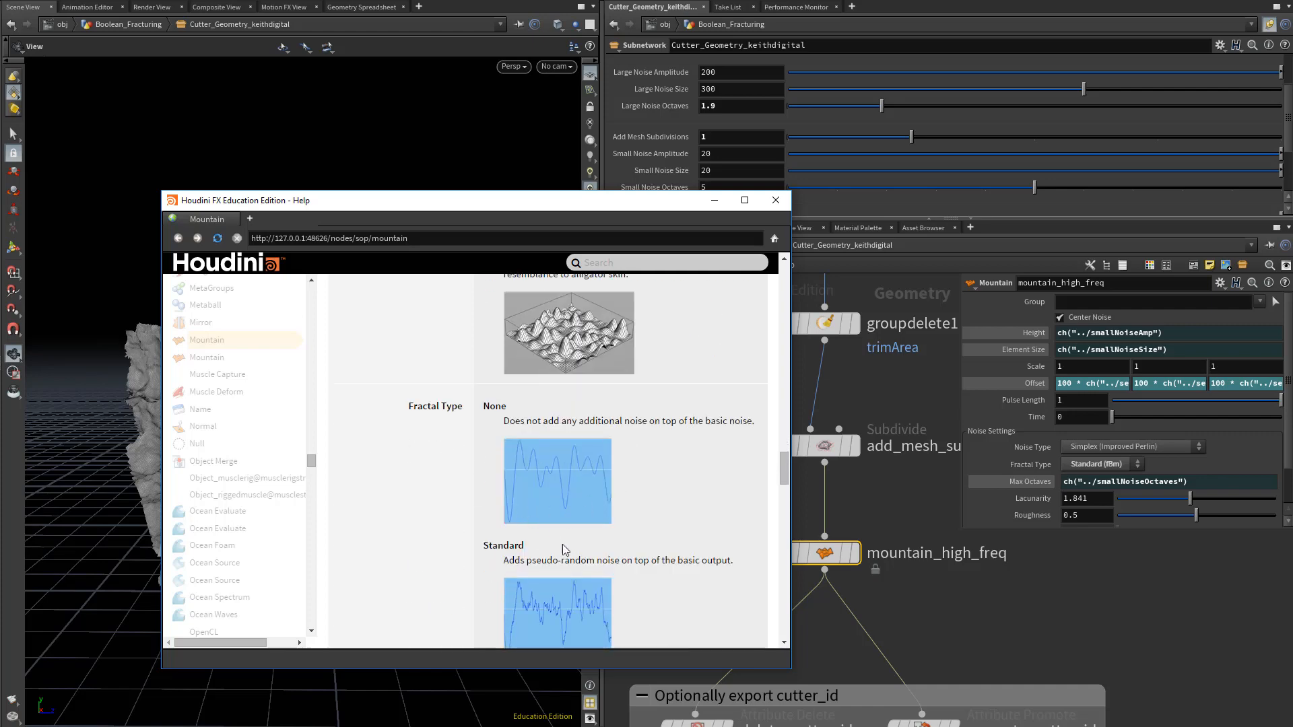
scroll(589, 591, down, 5)
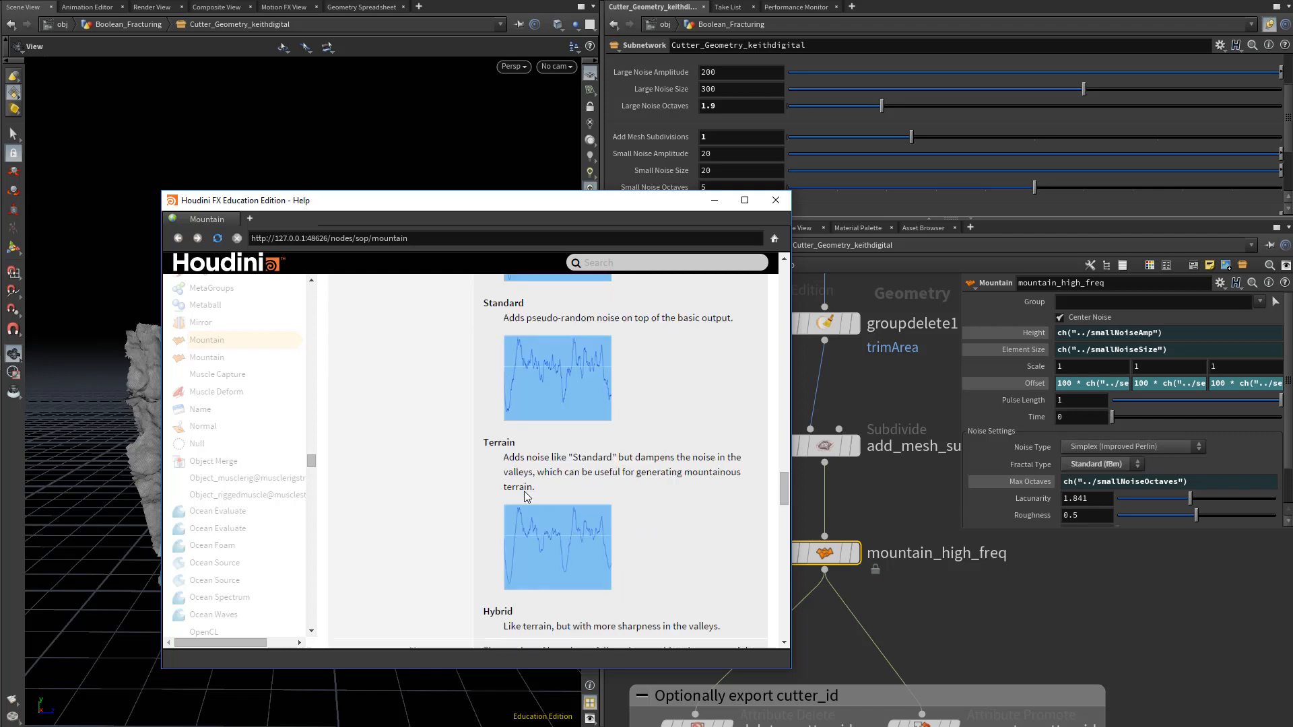
scroll(471, 505, down, 3)
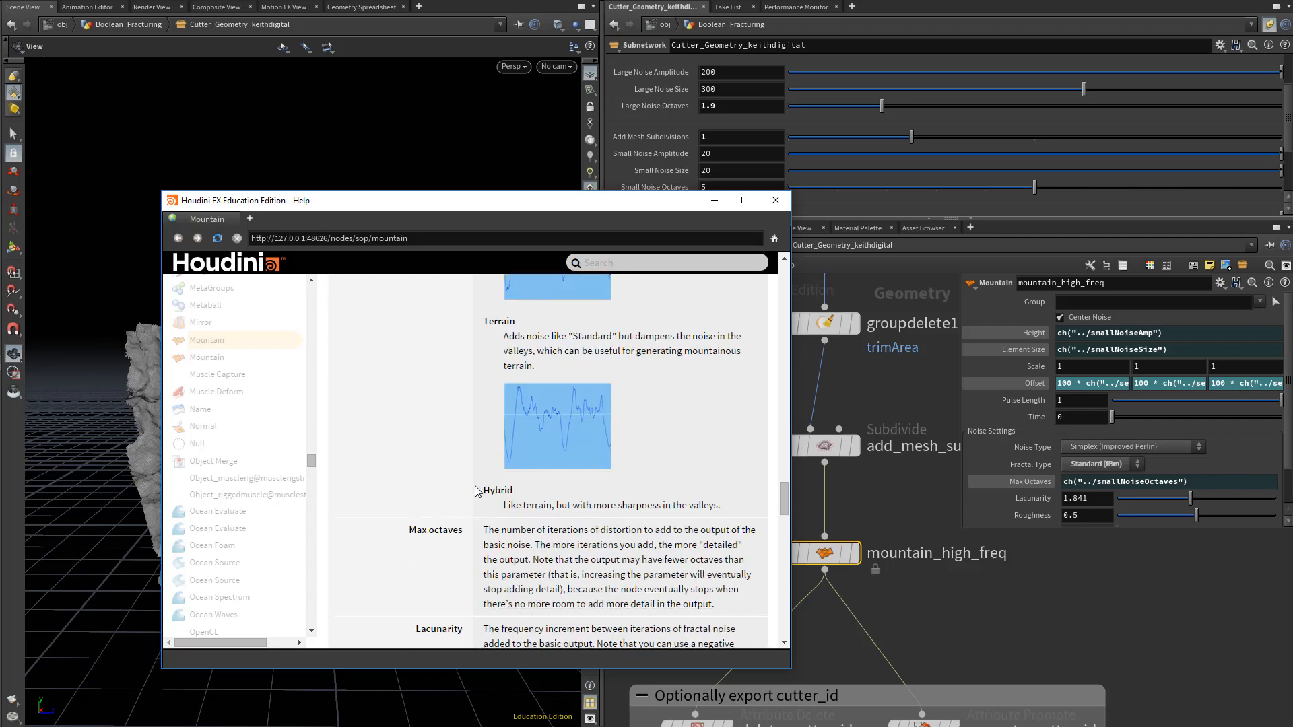
scroll(475, 491, down, 3)
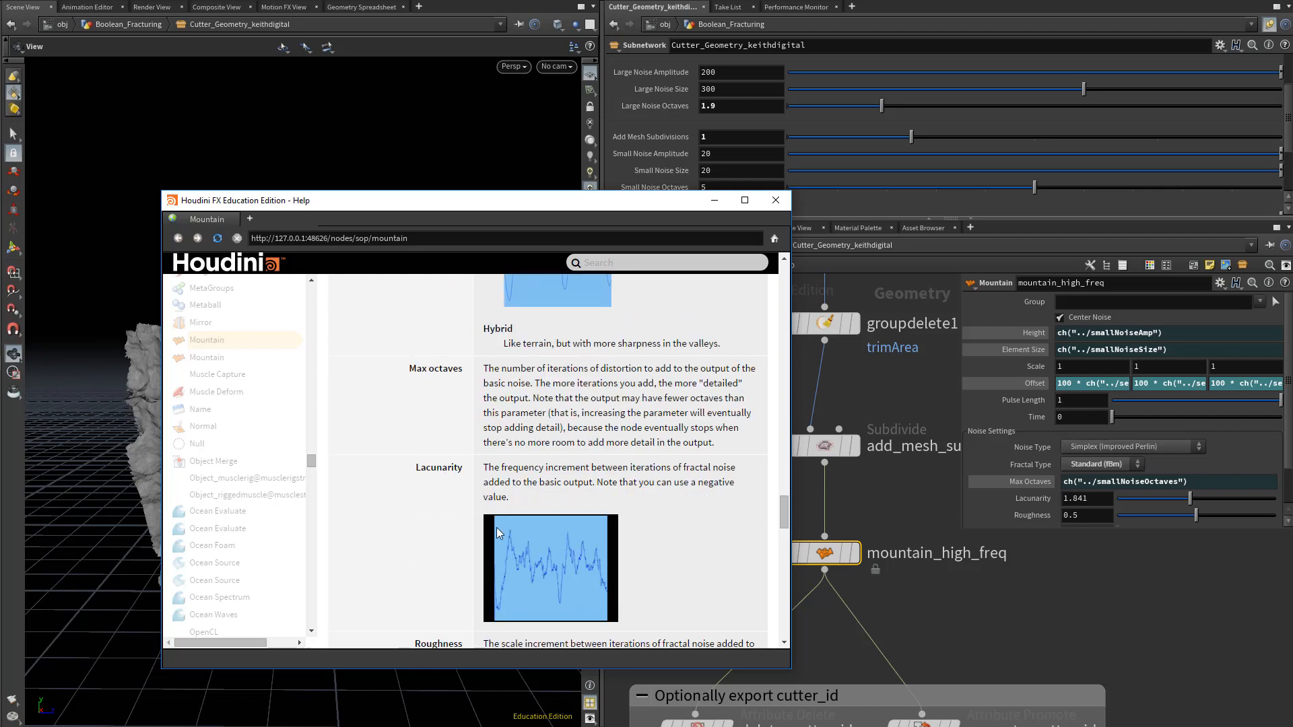
scroll(465, 518, down, 2)
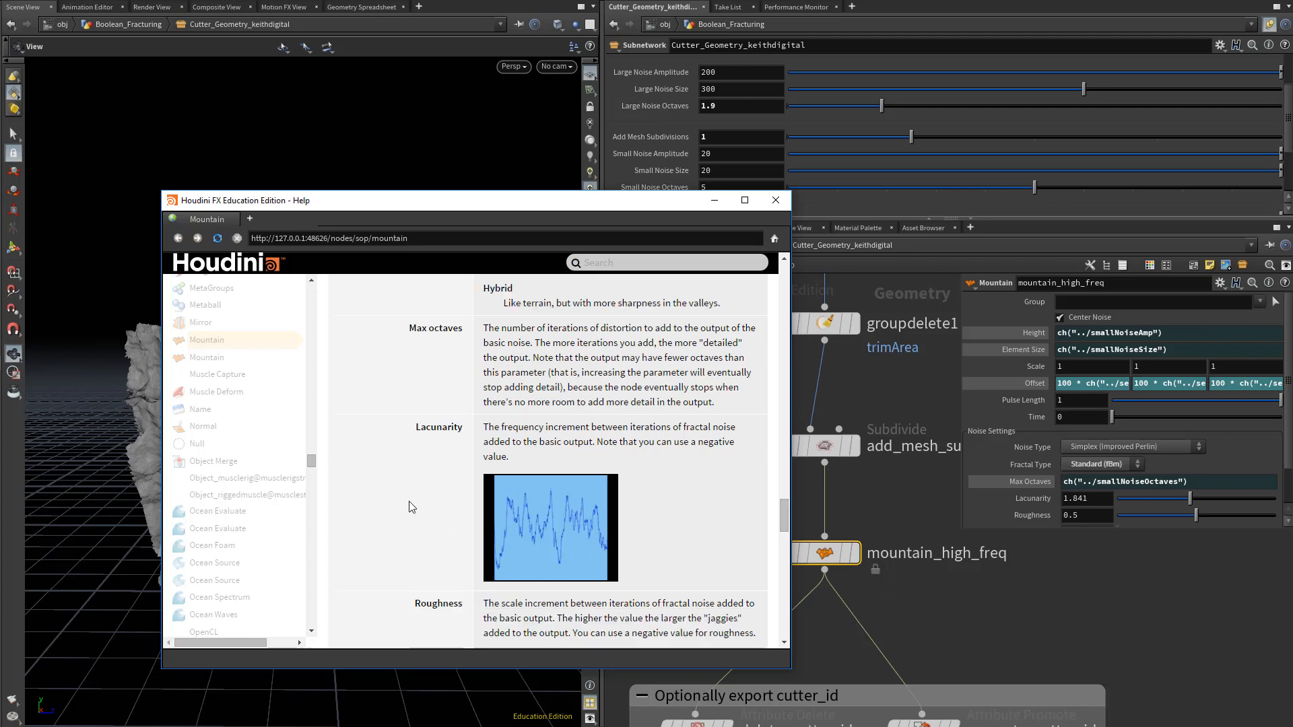
scroll(451, 456, down, 1)
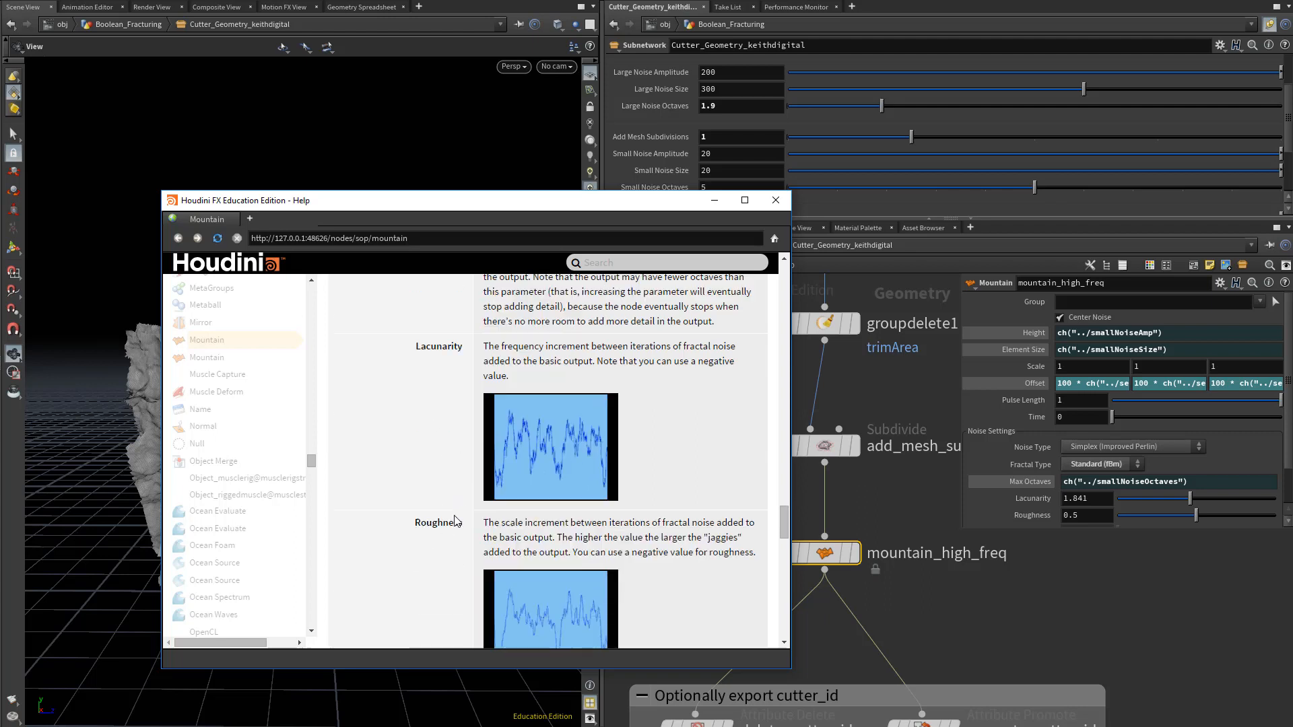
scroll(441, 471, down, 8)
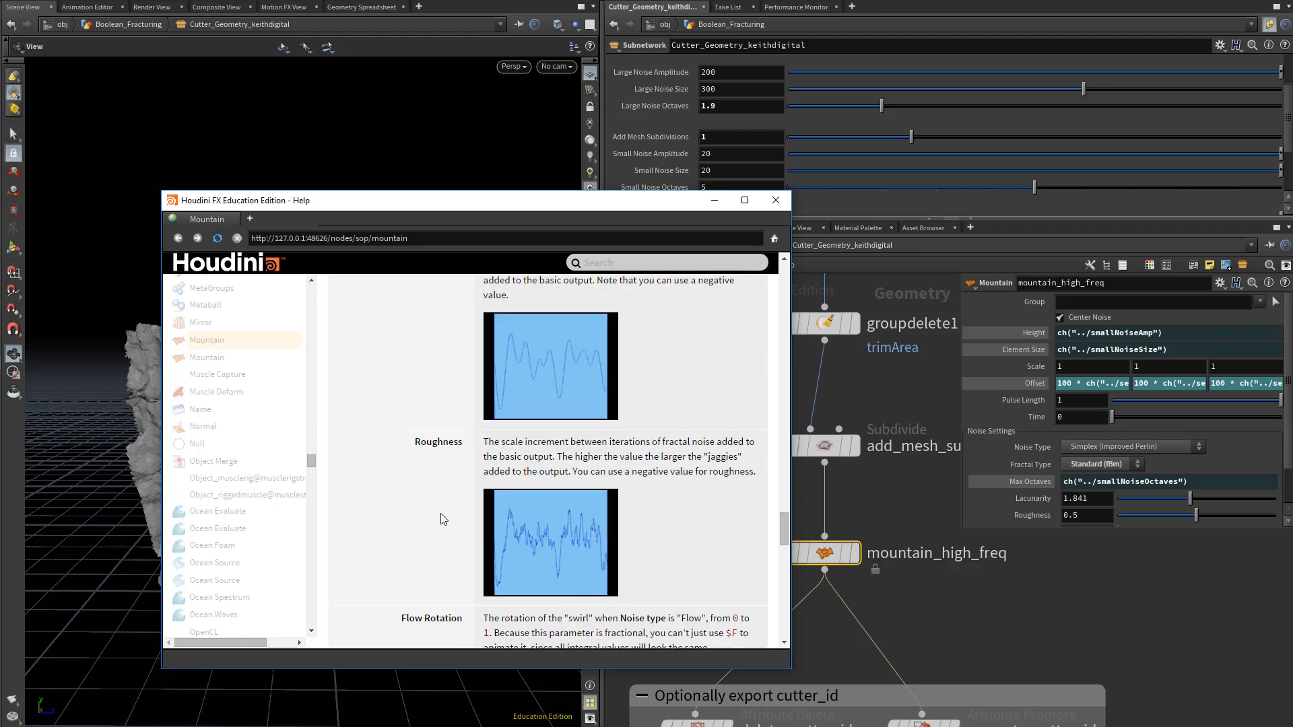
scroll(431, 500, up, 8)
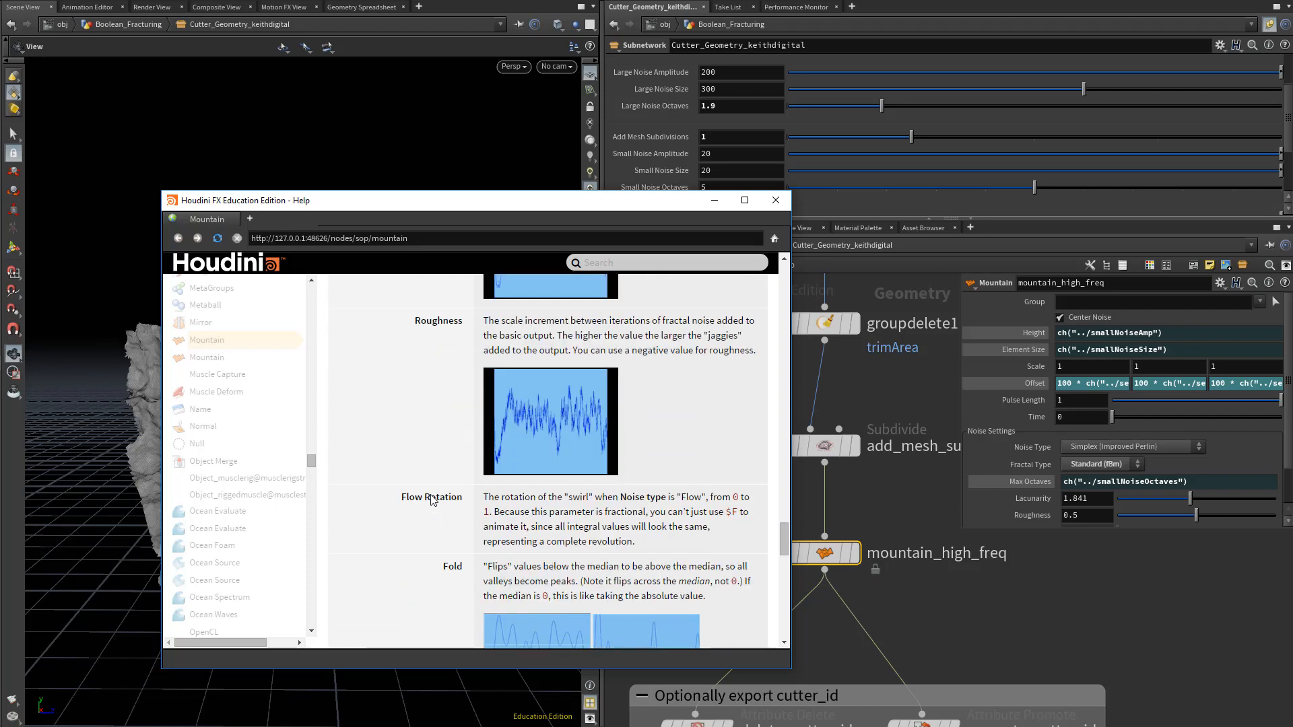
scroll(431, 500, up, 4)
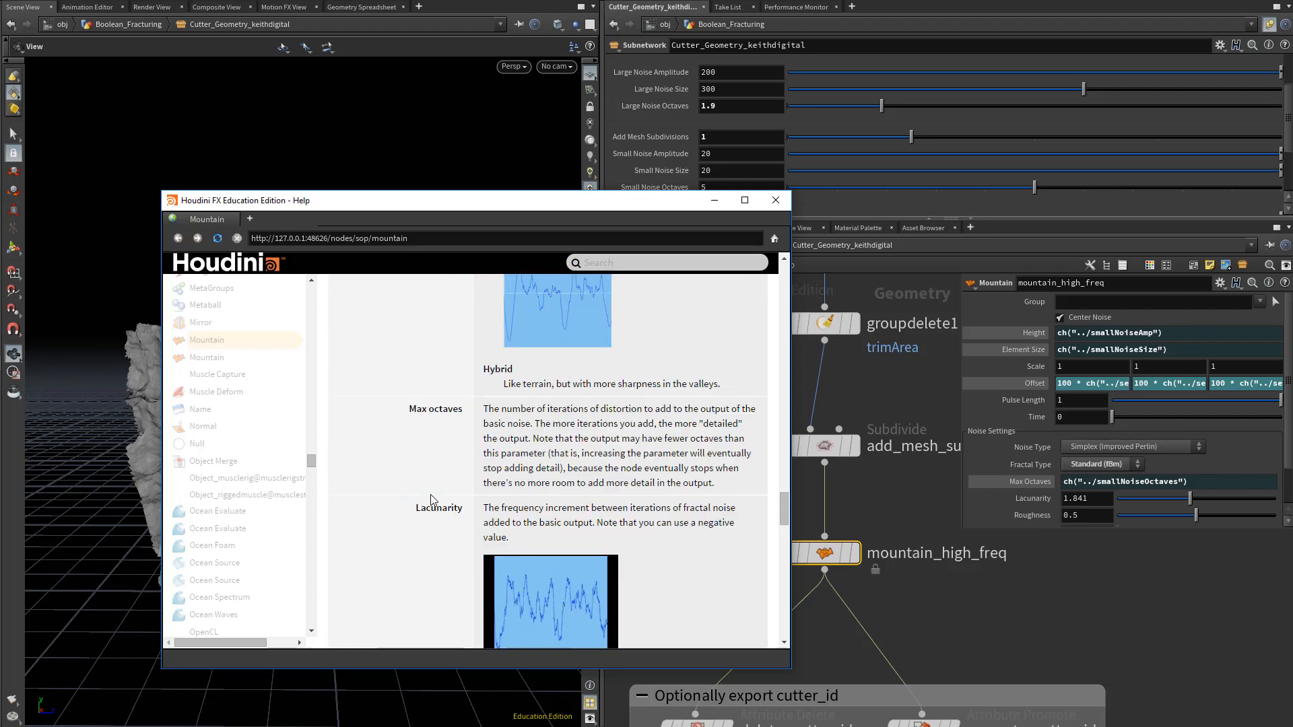
scroll(431, 499, up, 3)
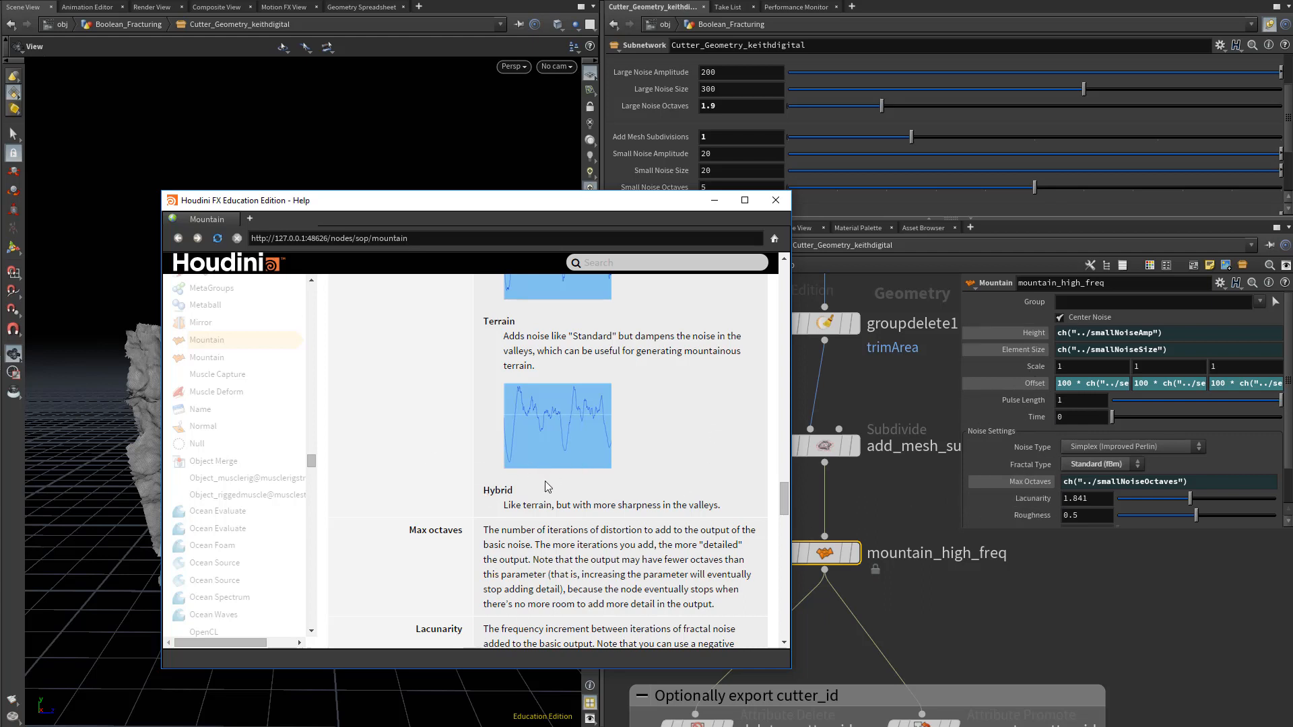
click(774, 201)
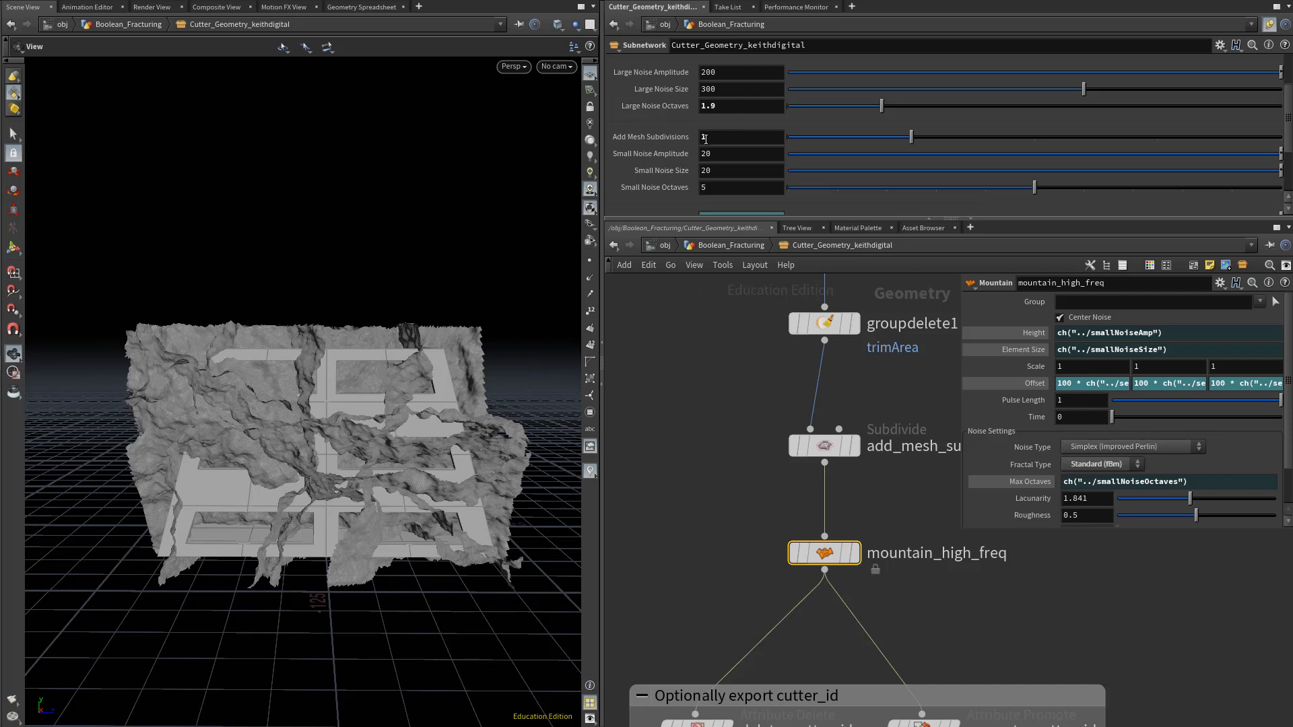
Inspect the Depth reference of the add_mesh_subdivisions node above mountain_high_freq.
drag(711, 398, 883, 468)
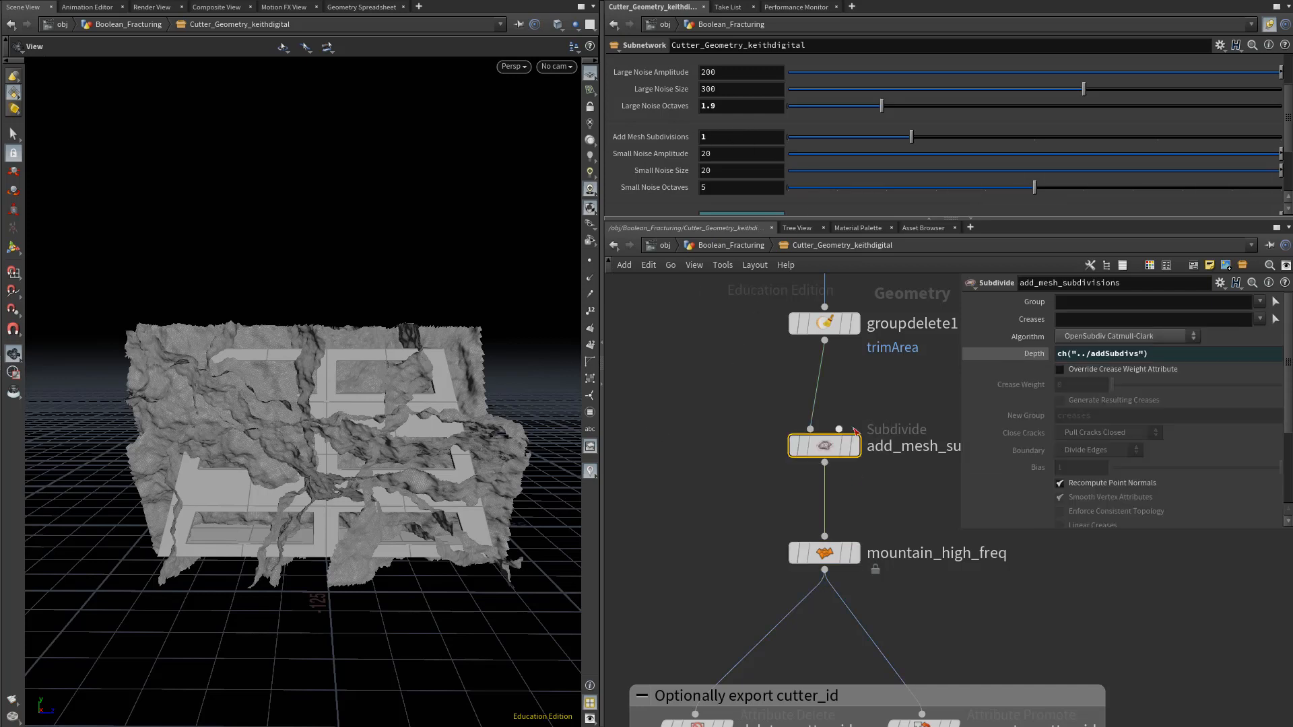
middle_drag(848, 498, 739, 504)
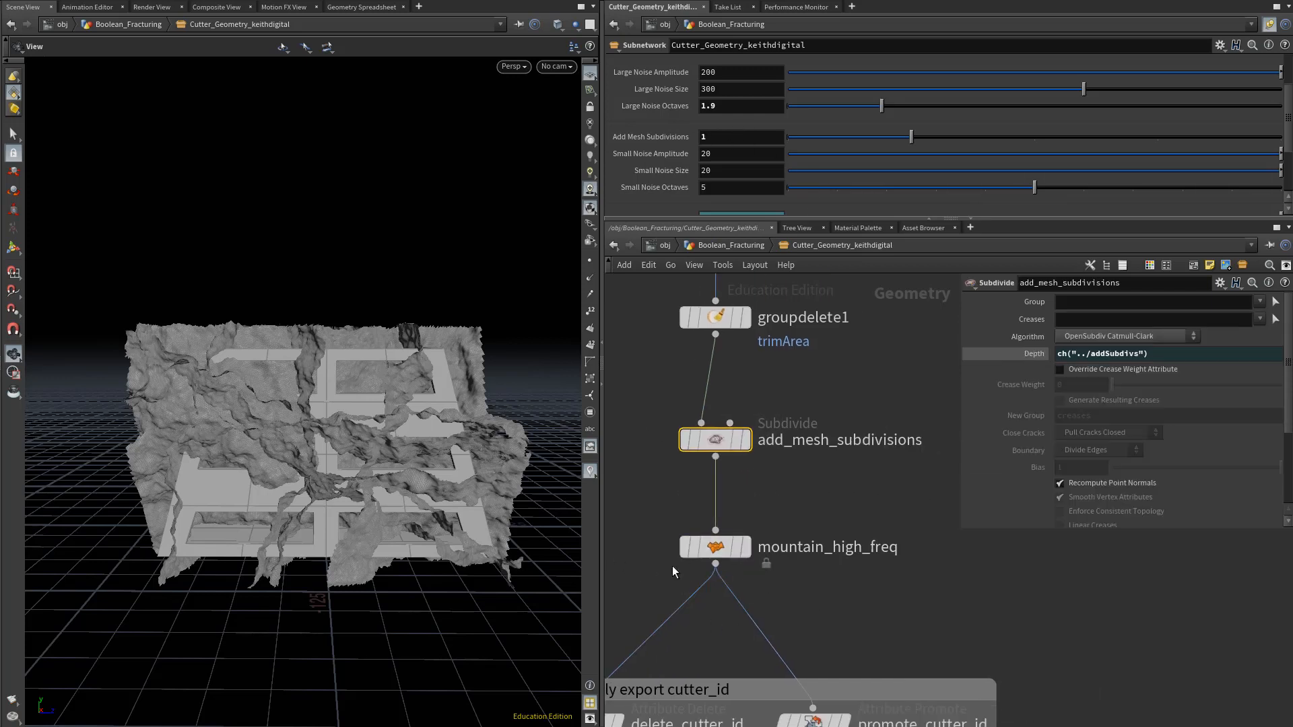
mouse_move(765, 560)
Inspect the lower and upper padding expressions of bound_expand in the Trim to oriented bound area group.
scroll(641, 138, down, 3)
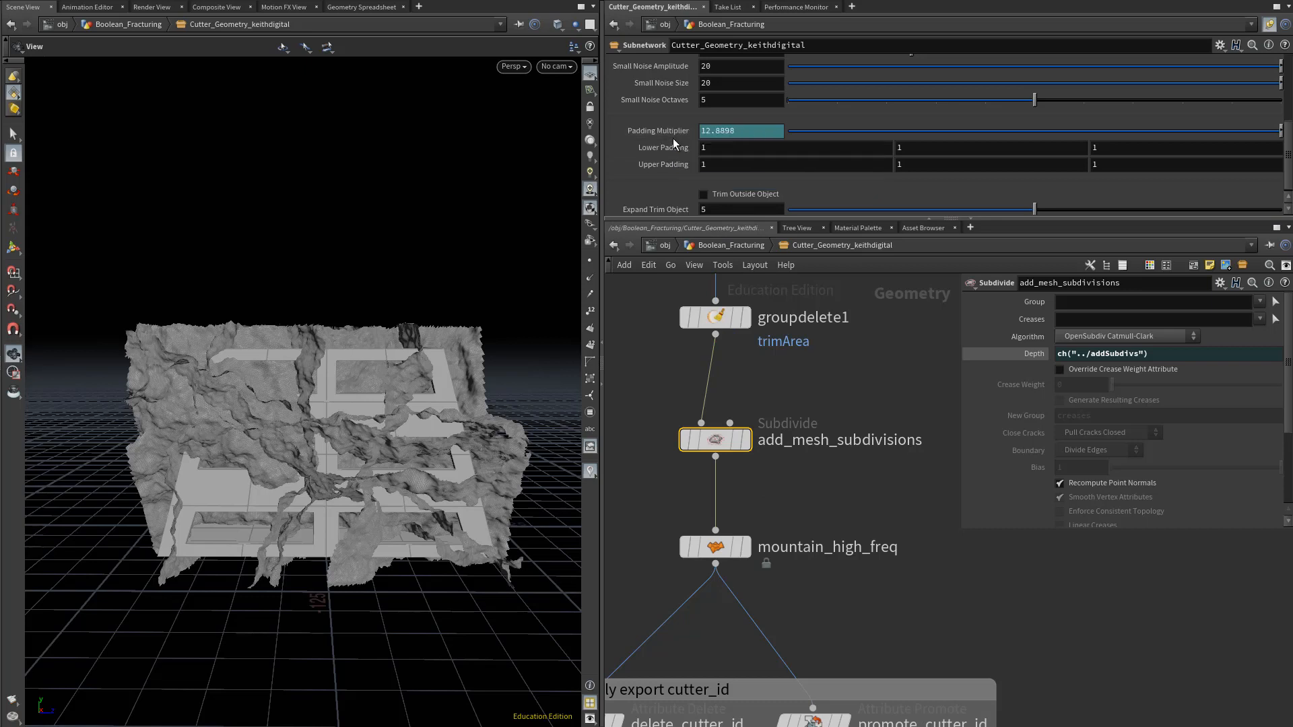
scroll(875, 510, down, 6)
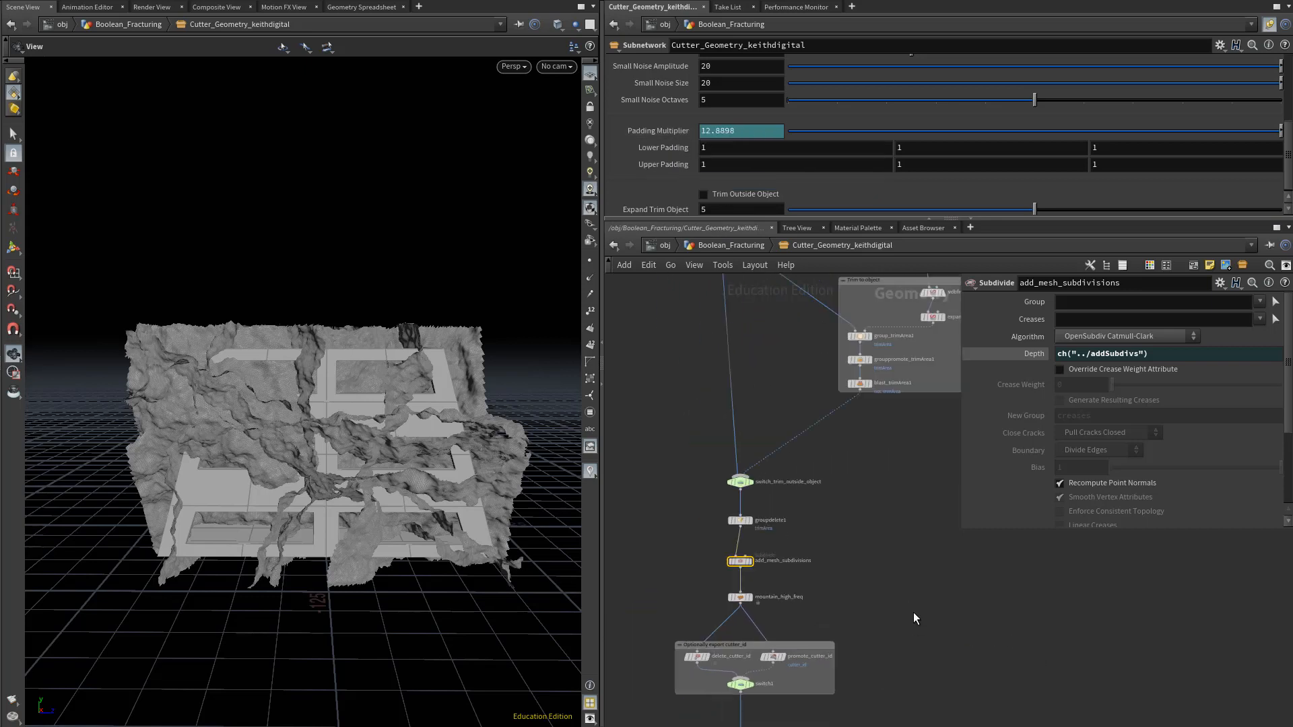
scroll(913, 606, down, 3)
middle_drag(898, 567, 756, 680)
scroll(731, 406, up, 6)
middle_drag(753, 527, 997, 555)
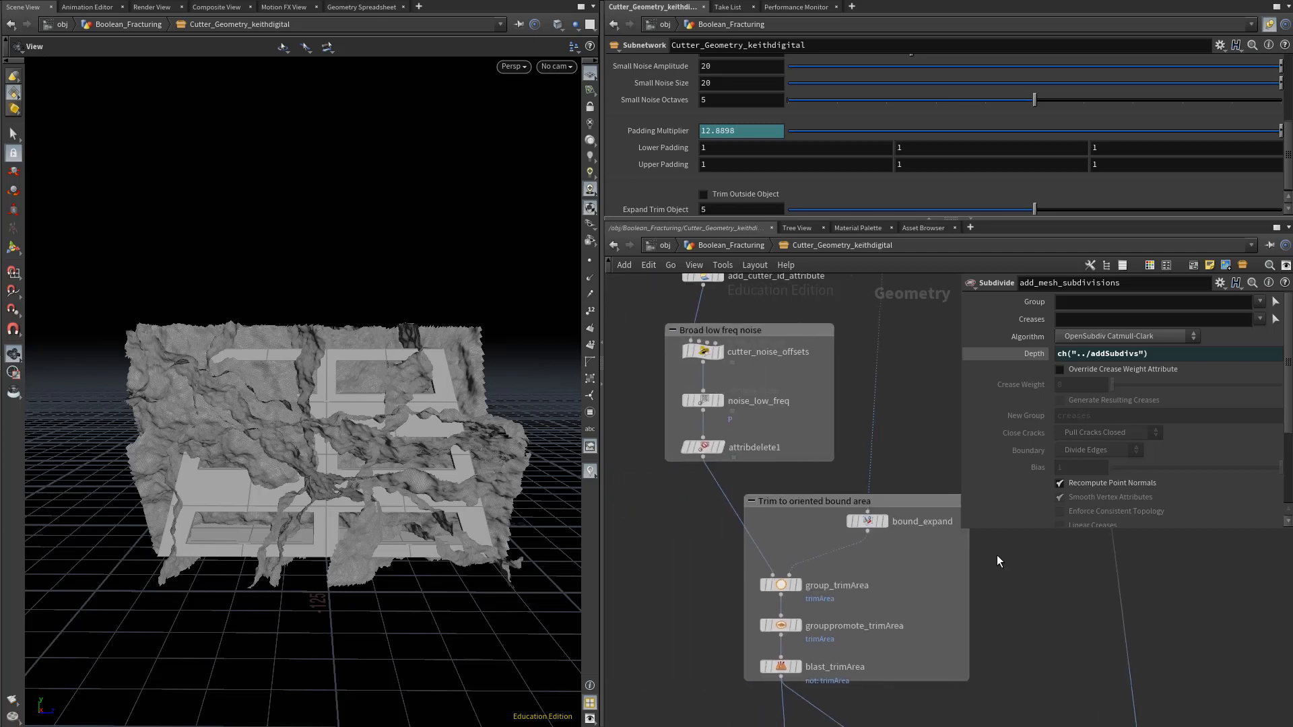
scroll(903, 555, up, 3)
click(835, 508)
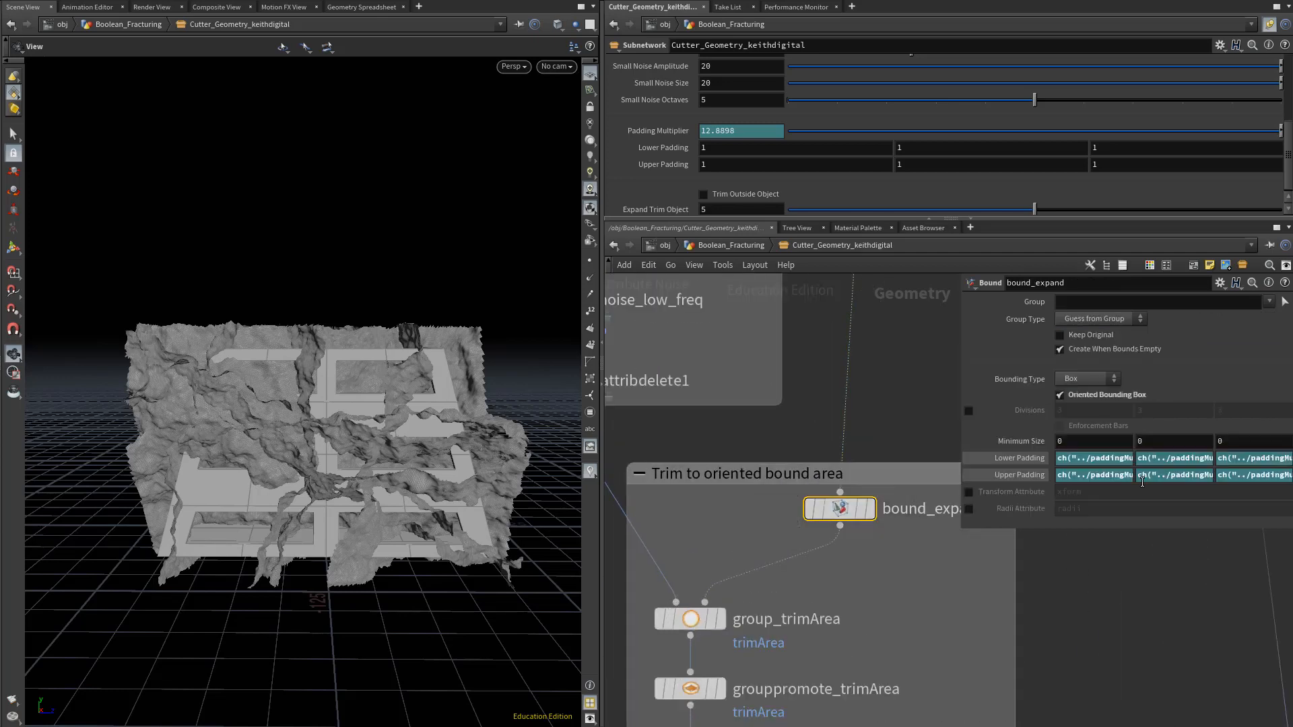
click(1102, 457)
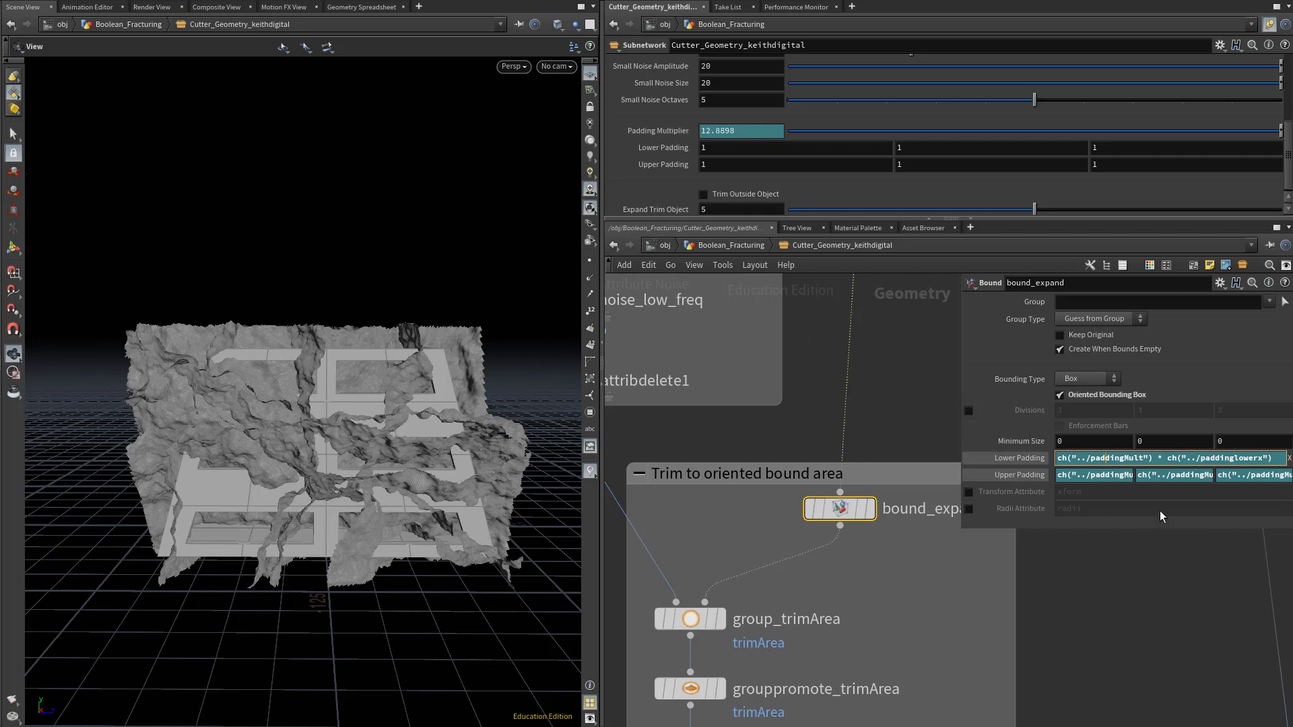
click(1084, 461)
Show the subnetwork's Padding Multiplier expression, examine its default channel value in the parameter interface editor, and cancel the editor.
click(670, 129)
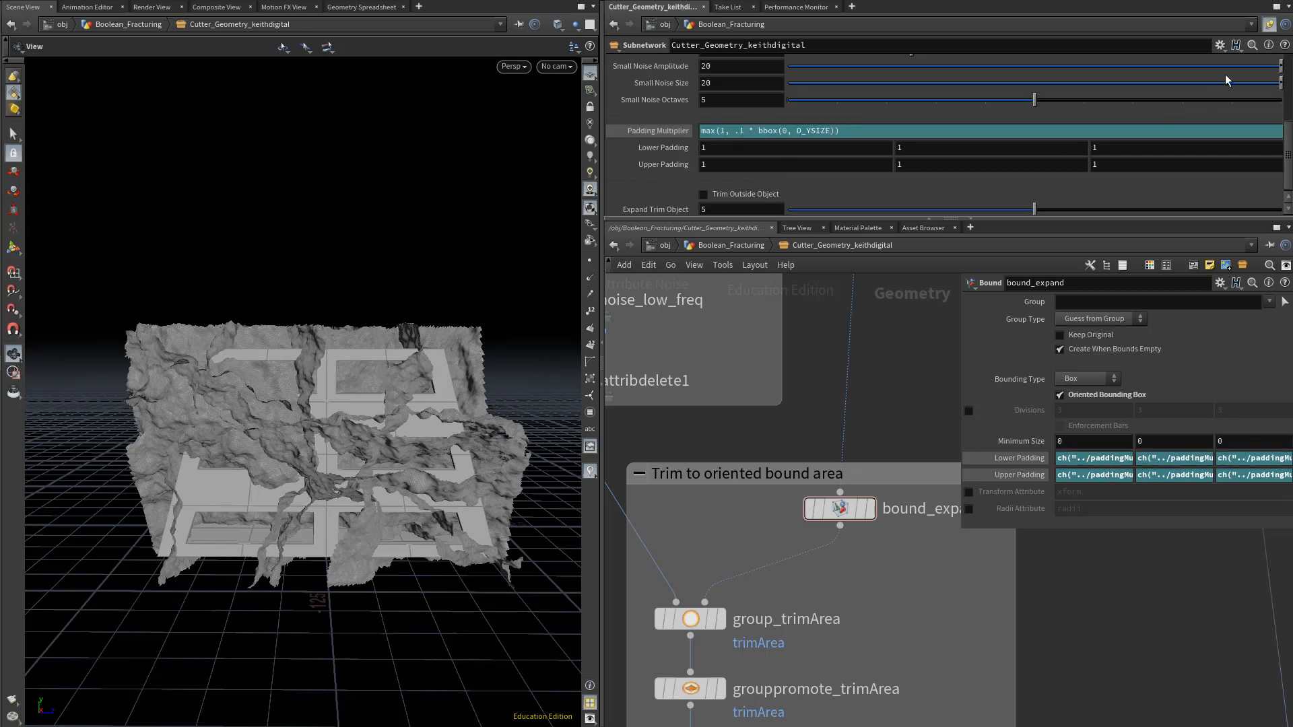
click(1220, 45)
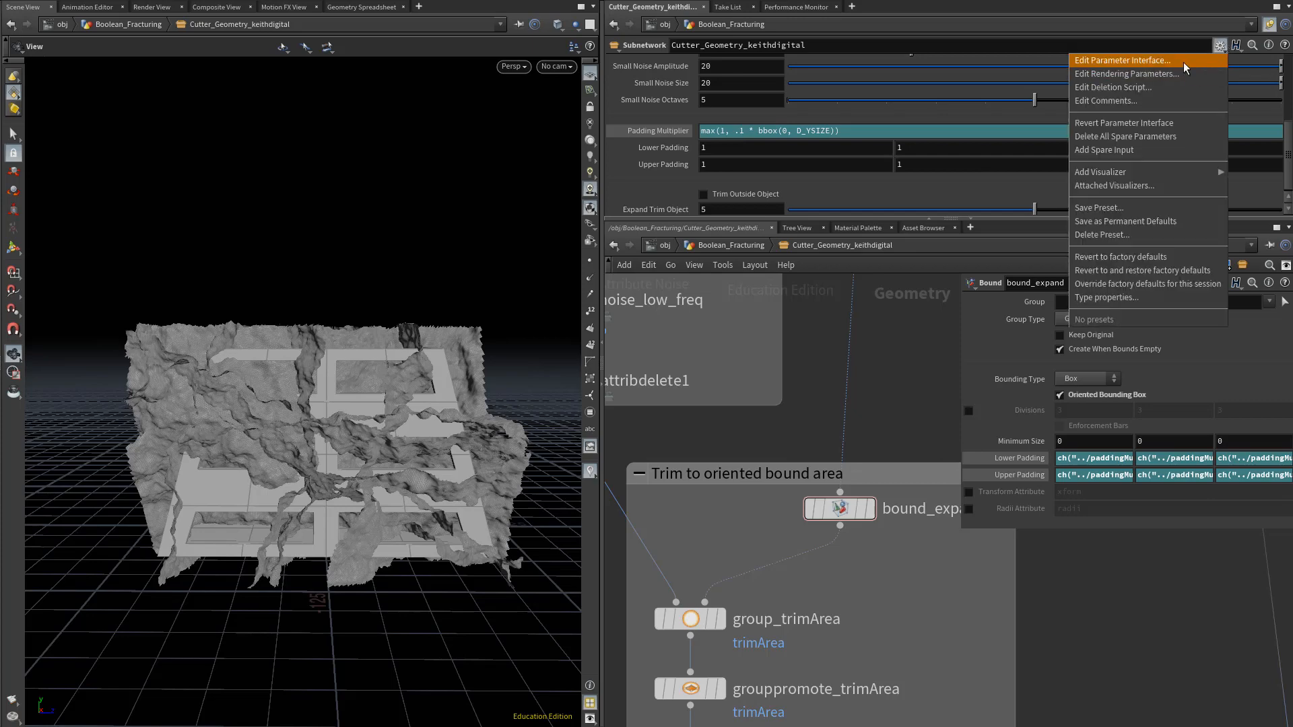
click(1183, 62)
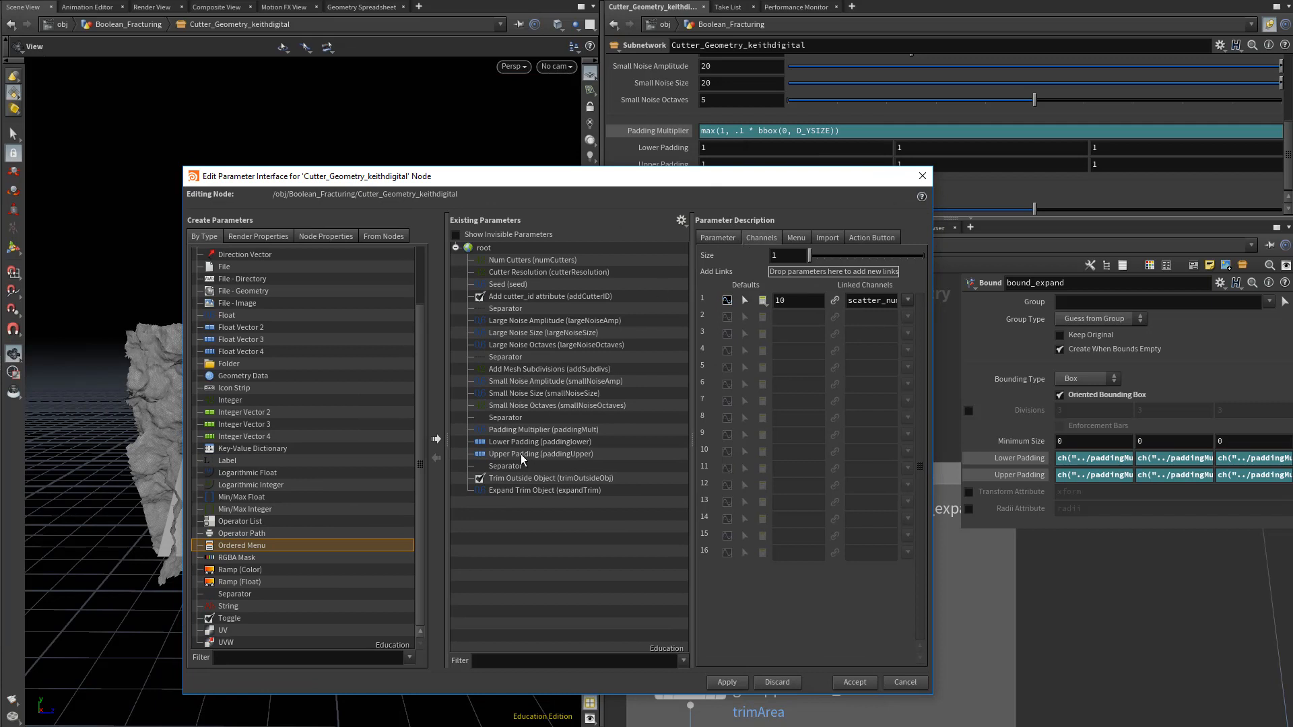
click(535, 430)
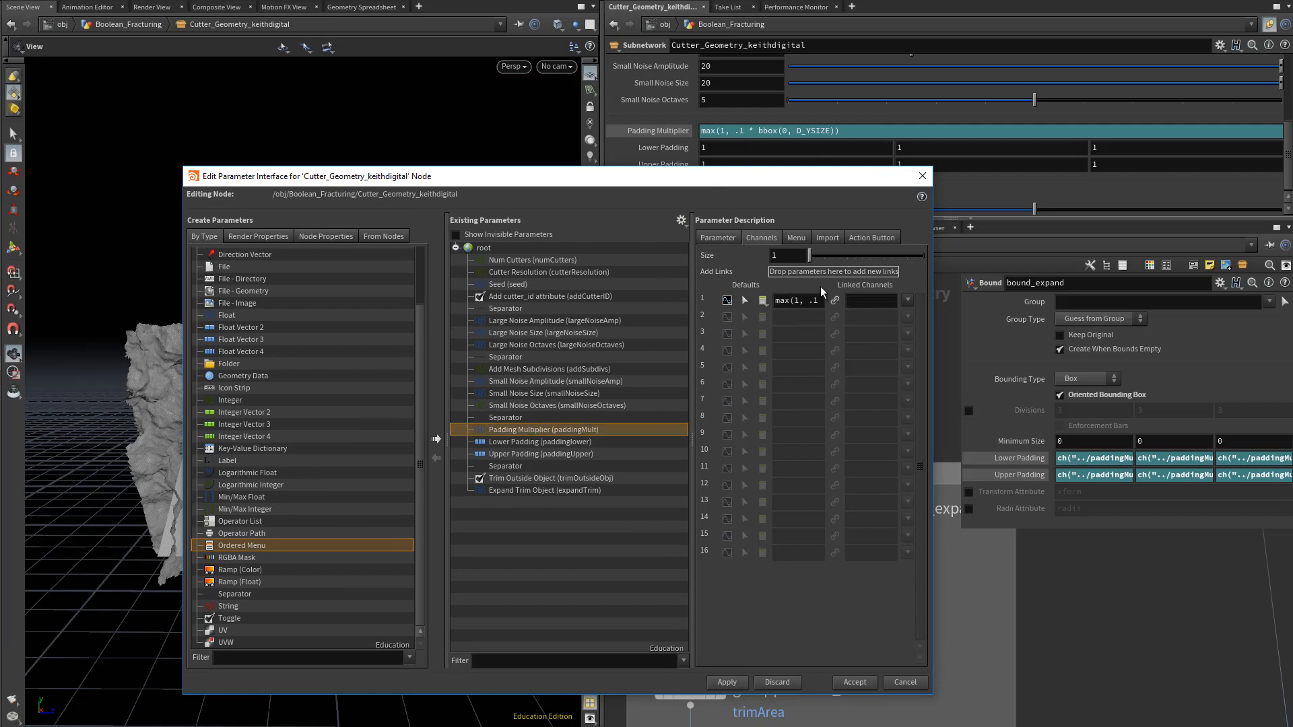
click(790, 300)
drag(693, 371, 630, 370)
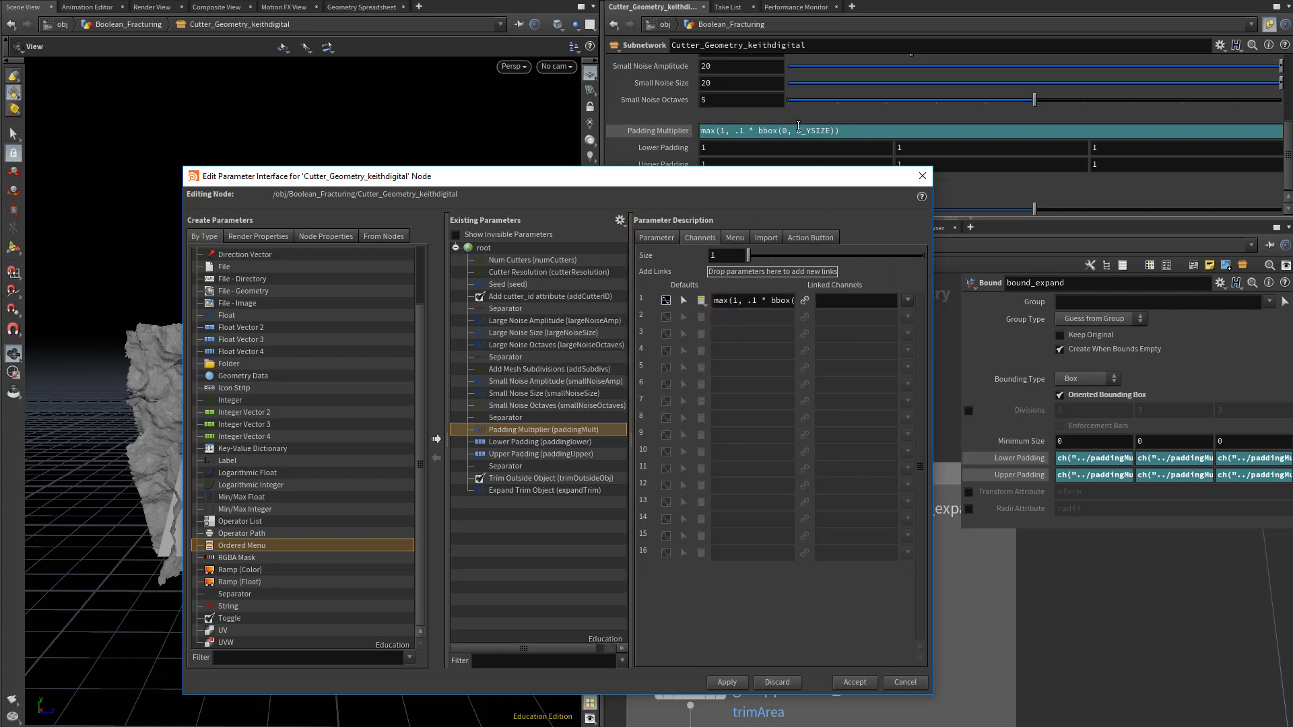
click(907, 683)
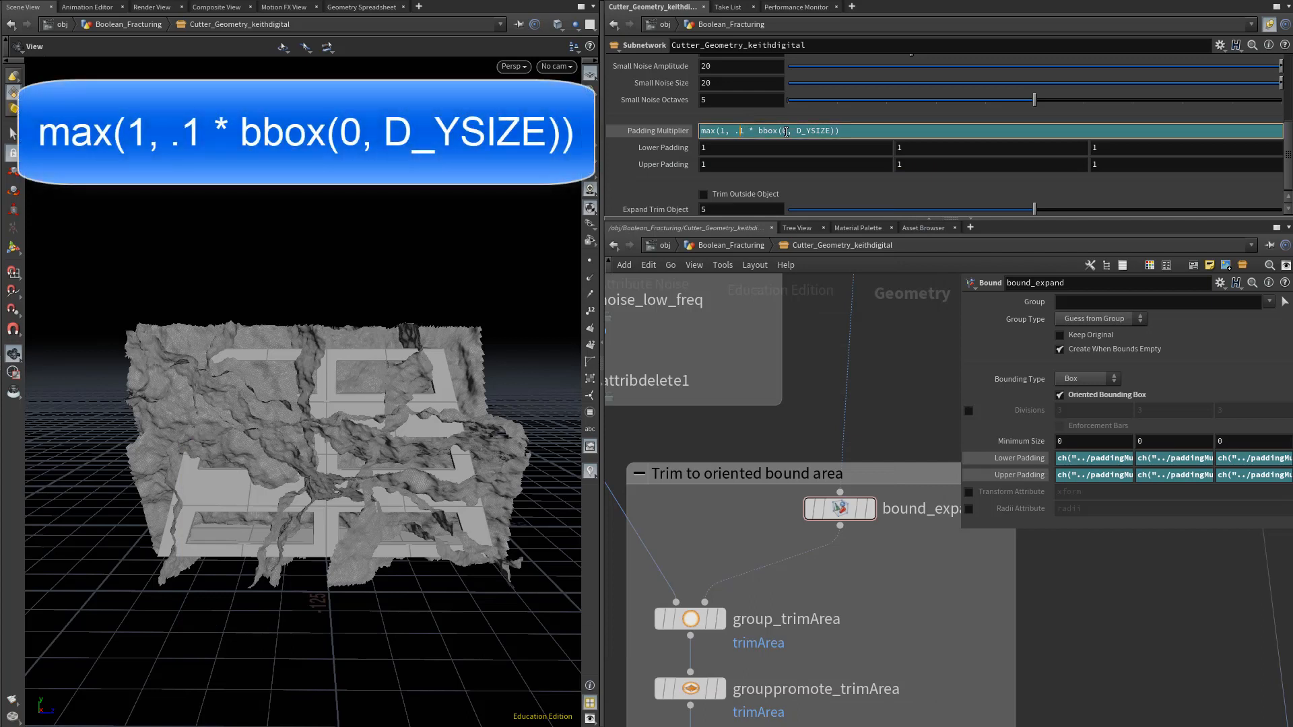
Examine the terms of the Padding Multiplier expression, including the .1 * bbox(0, D_YSIZE) part.
drag(760, 132, 837, 132)
double_click(717, 132)
click(722, 133)
drag(736, 132, 831, 133)
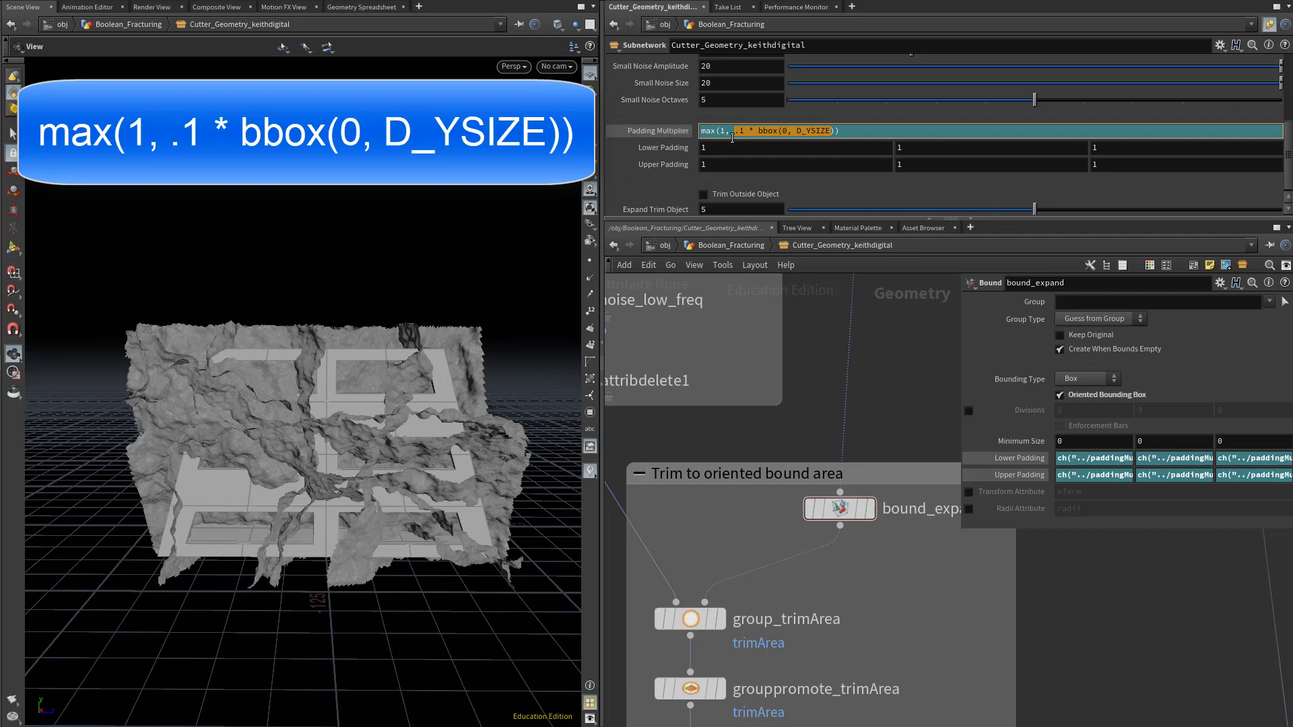
click(853, 134)
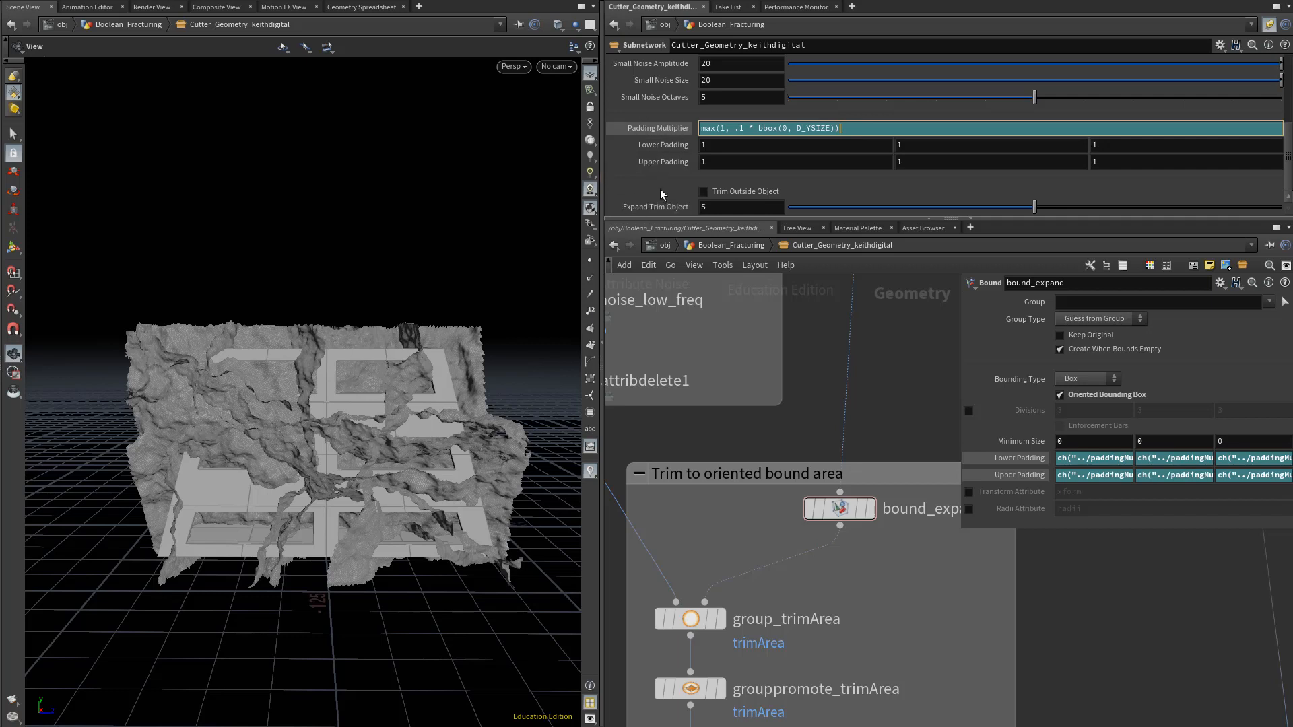
Turn on Trim Outside Object for the cutter subnetwork and review the trimmed cutters around the building.
click(704, 192)
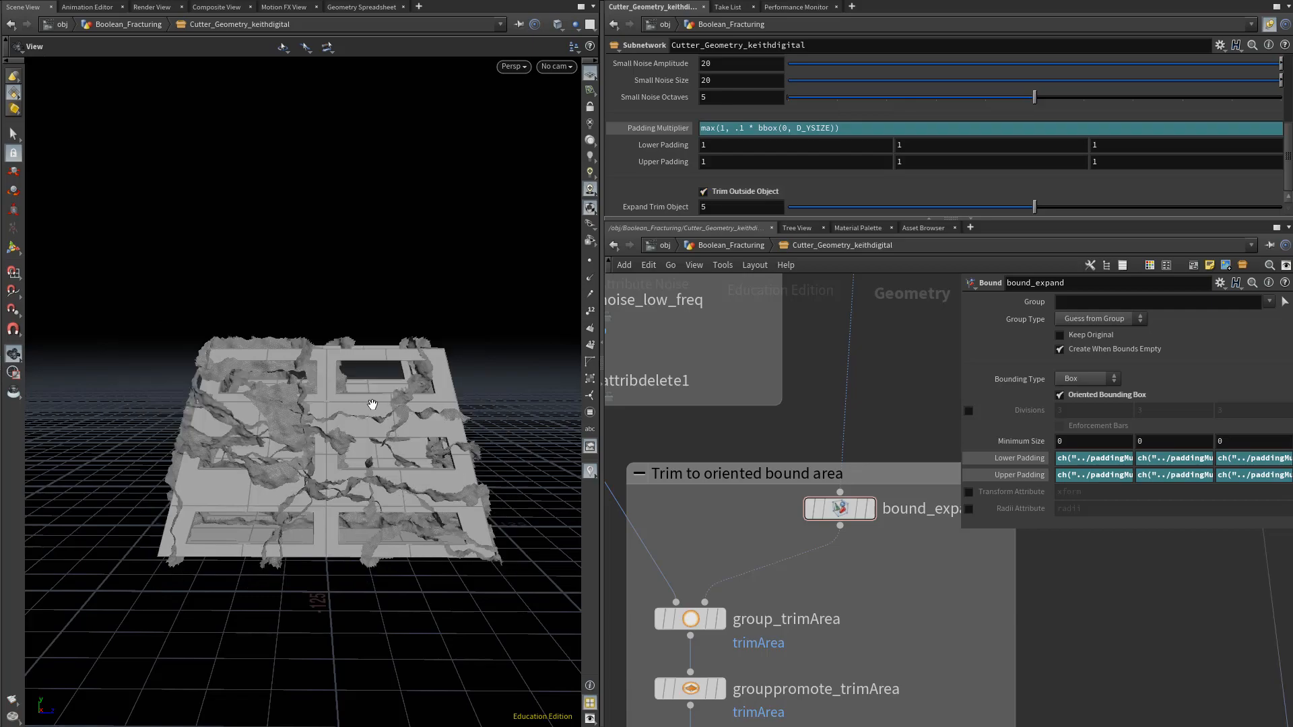
drag(355, 358, 290, 444)
Locate the Trim to object group and inspect the Voxel Size expression of its vdbfrompolygons1 node.
scroll(1082, 658, down, 5)
middle_drag(1082, 657, 967, 508)
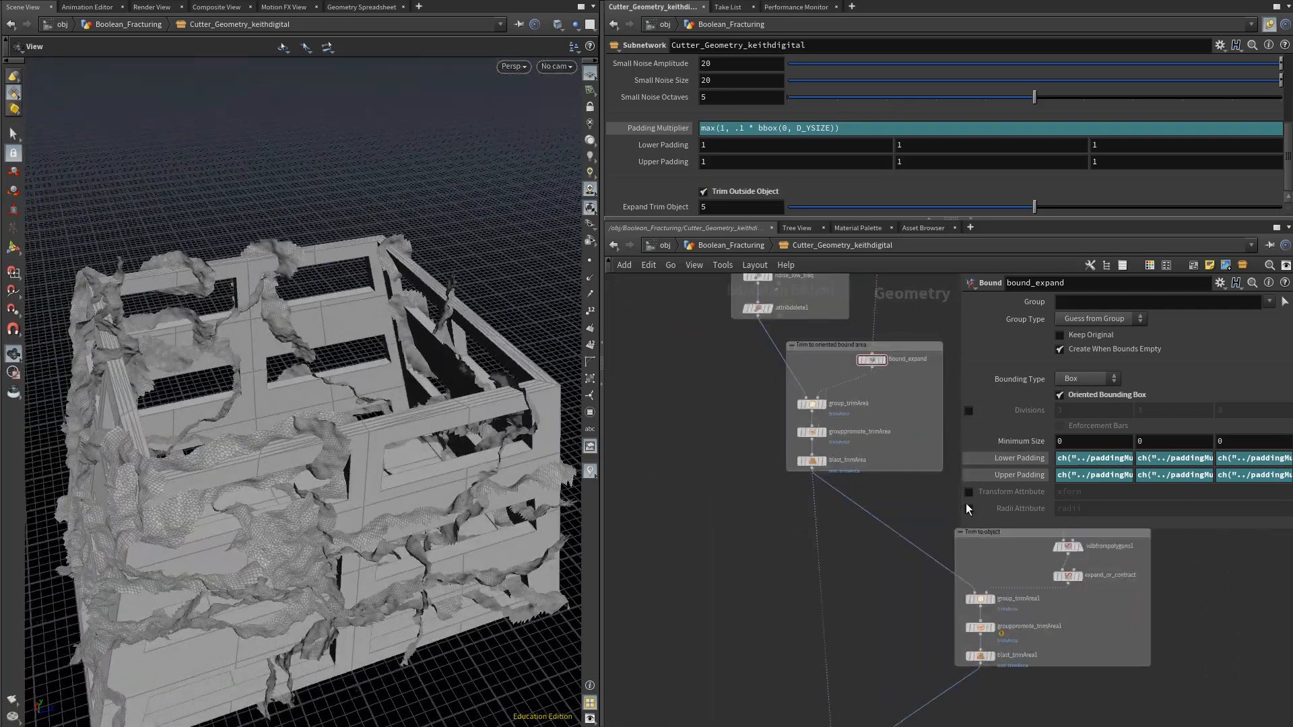
middle_drag(901, 620, 722, 482)
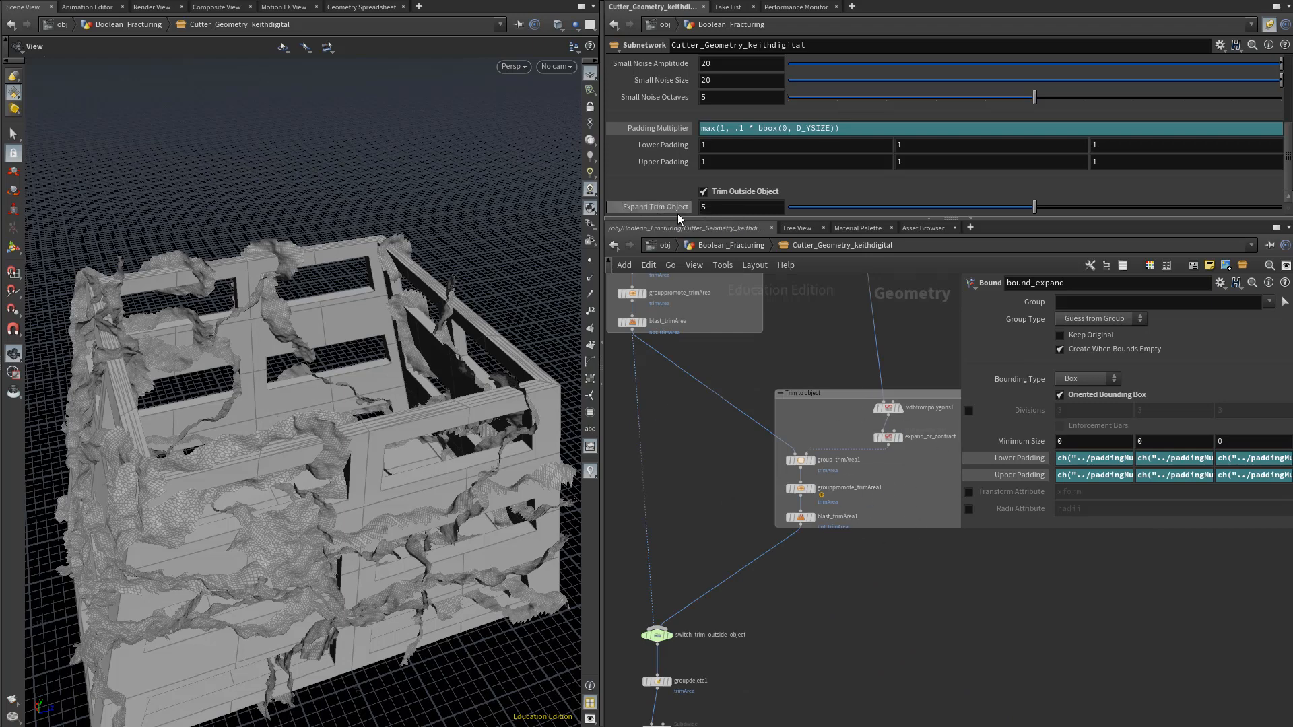
scroll(843, 516, up, 5)
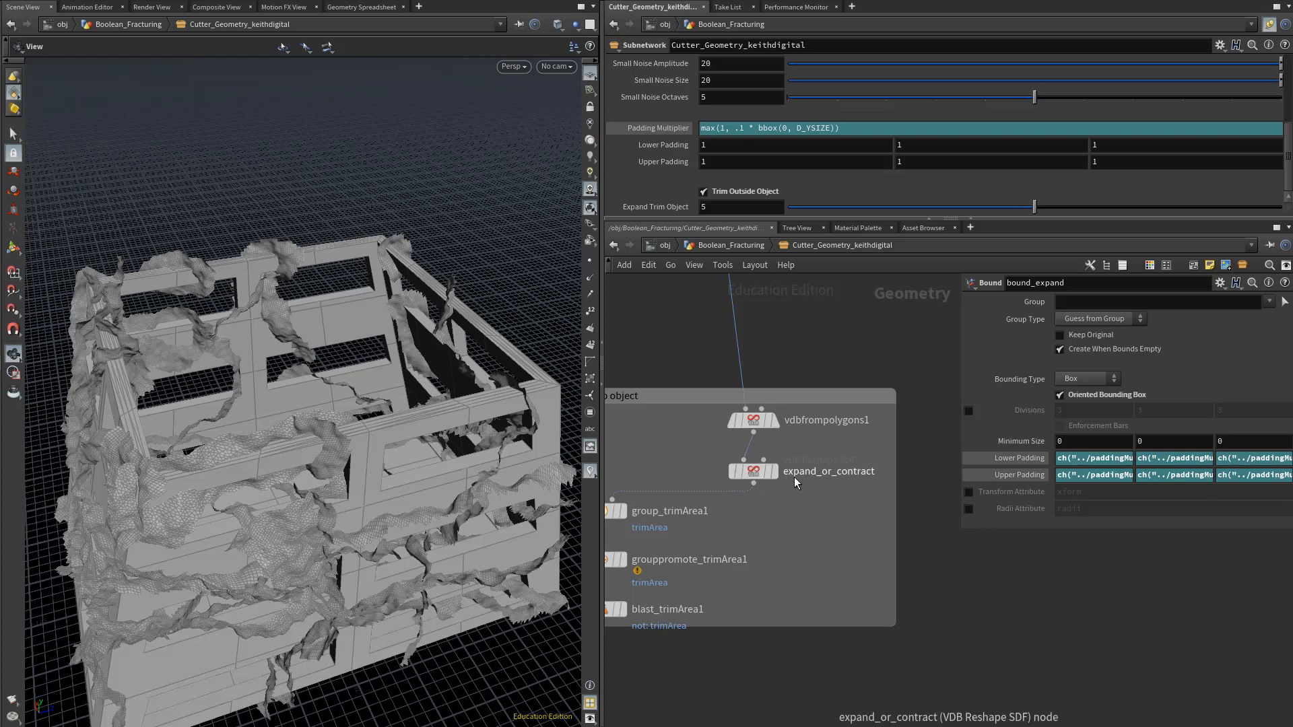
drag(682, 444, 808, 412)
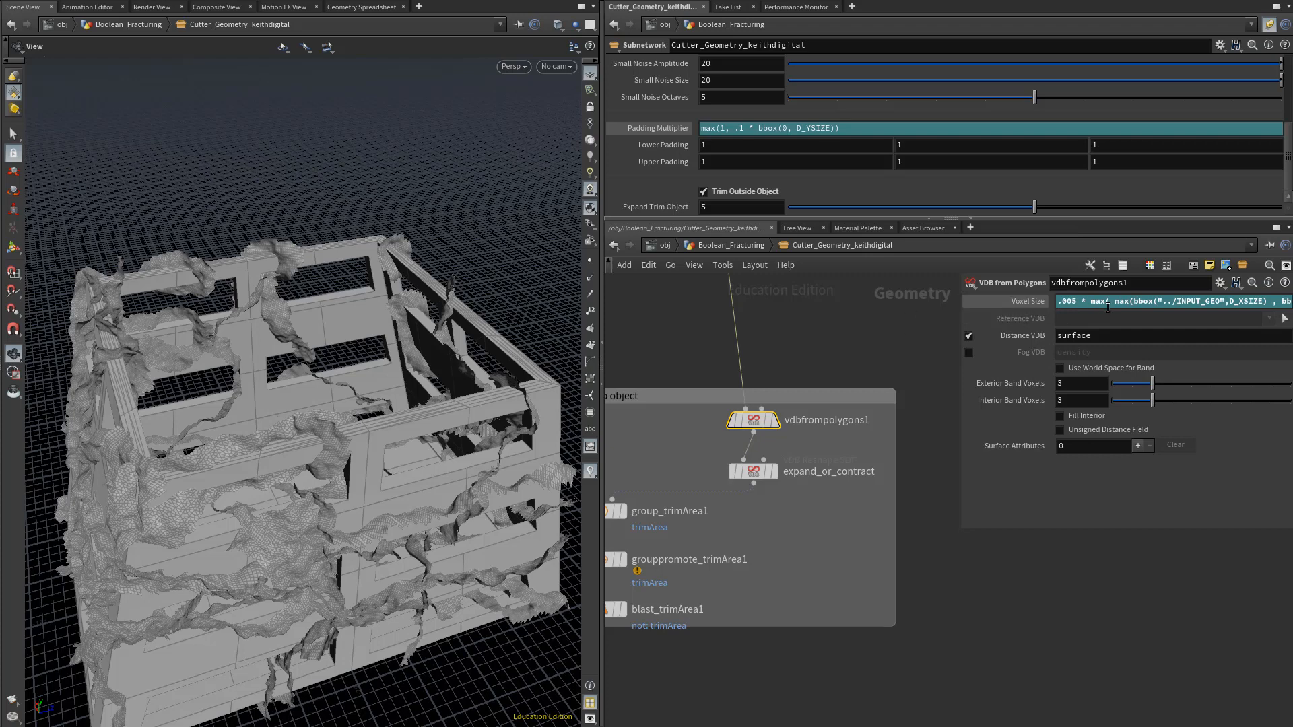
click(814, 342)
drag(1014, 225, 1010, 368)
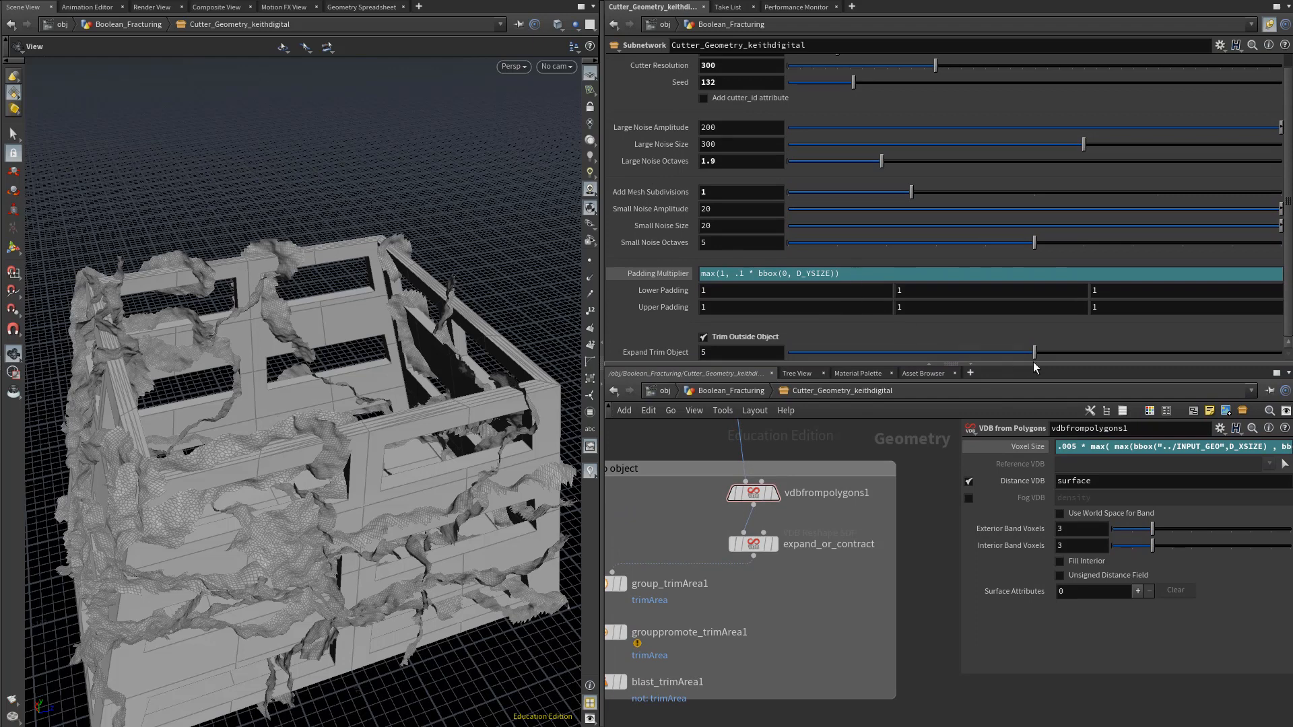
drag(1036, 367, 1043, 261)
click(1068, 340)
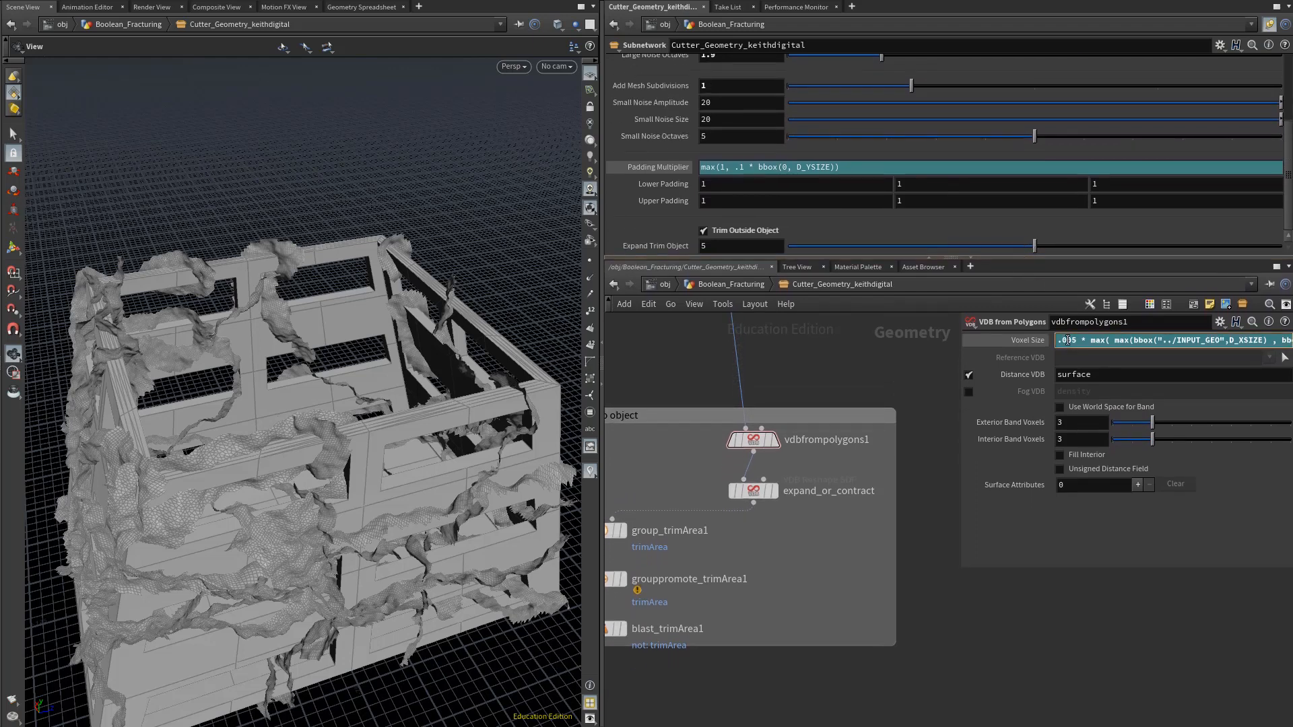
triple_click(1058, 340)
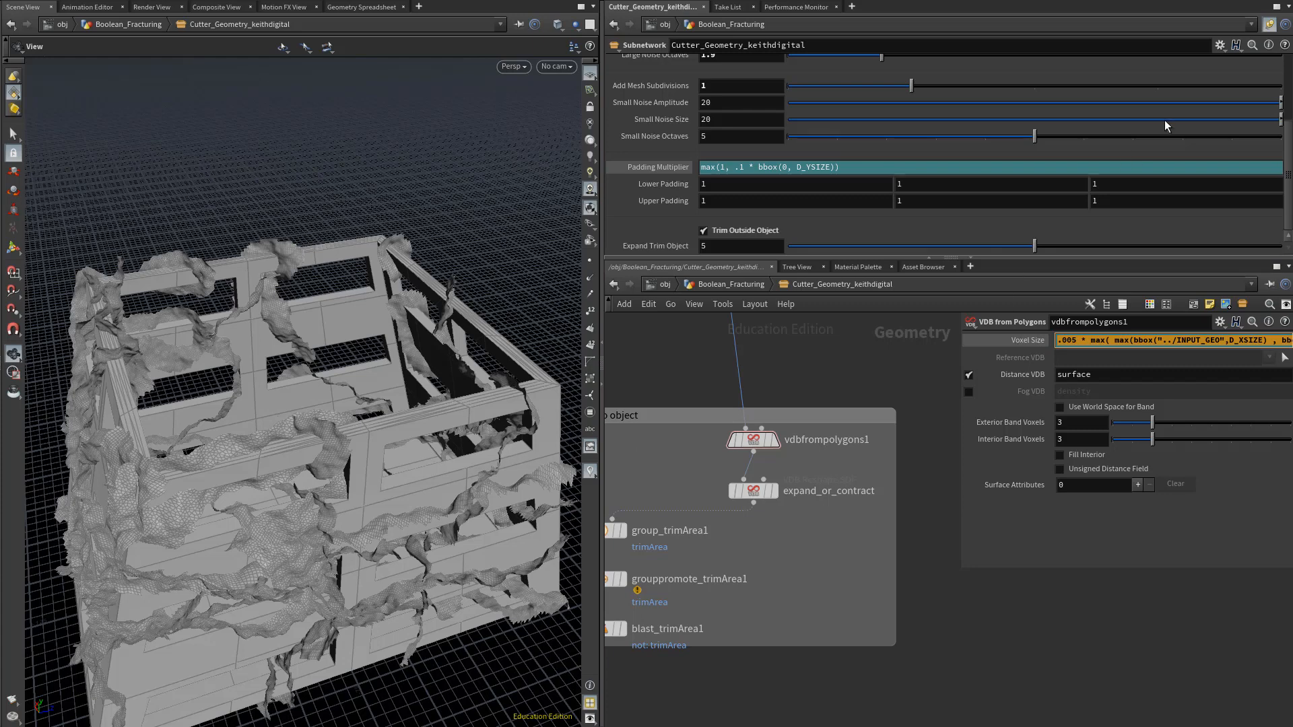
Unpin the parameter pane to follow vdbfrompolygons1, hide the network's parameter overlay, and show the full Voxel Size expression.
click(1270, 25)
key(p)
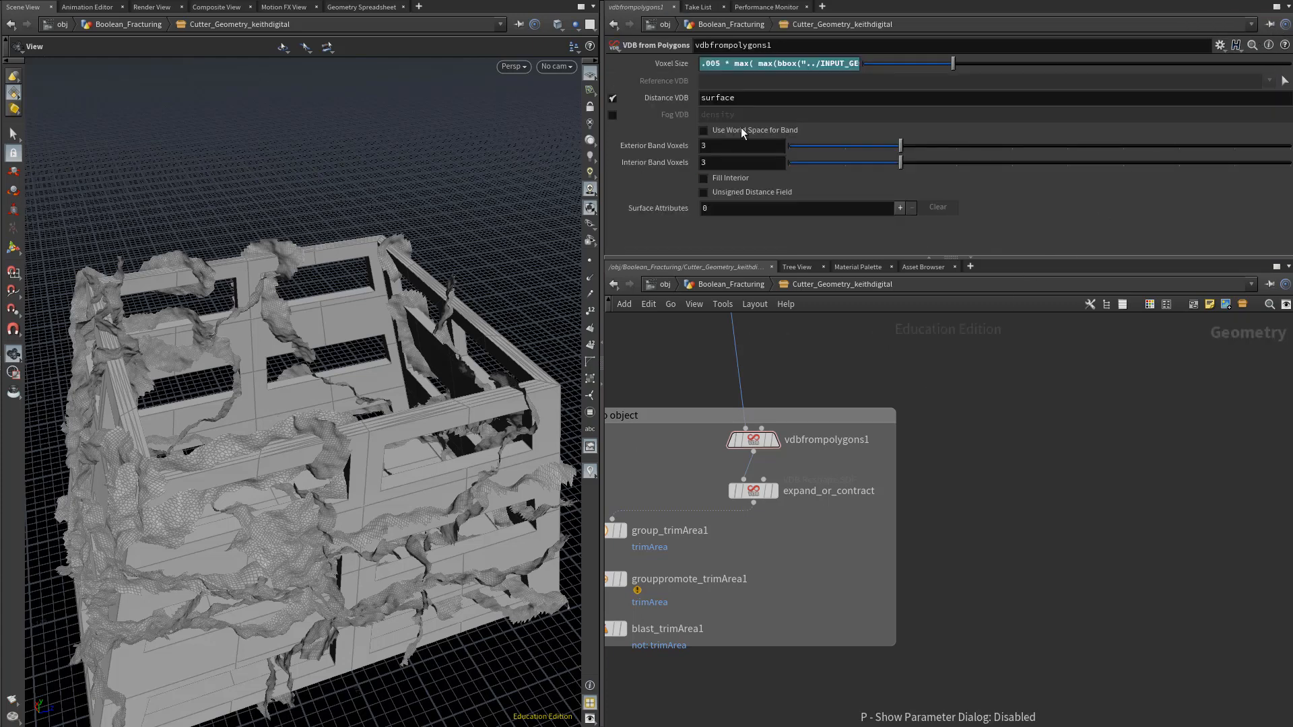
click(670, 63)
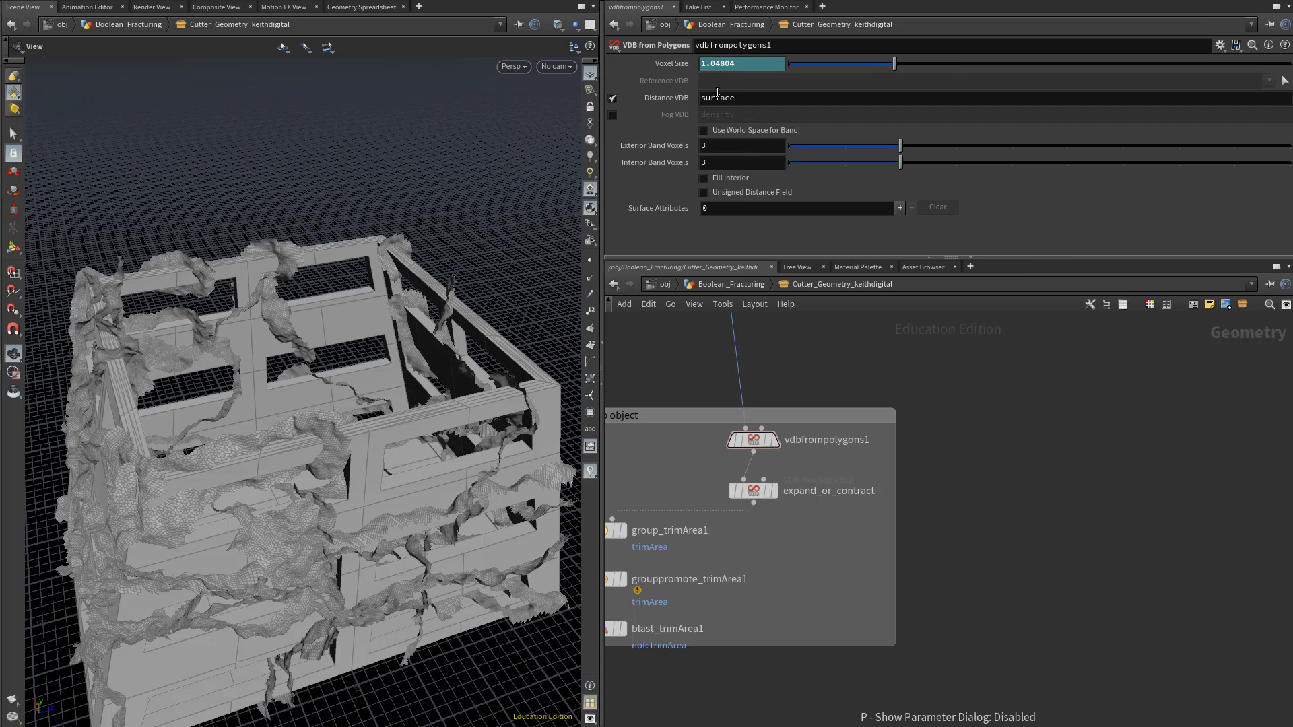
click(677, 64)
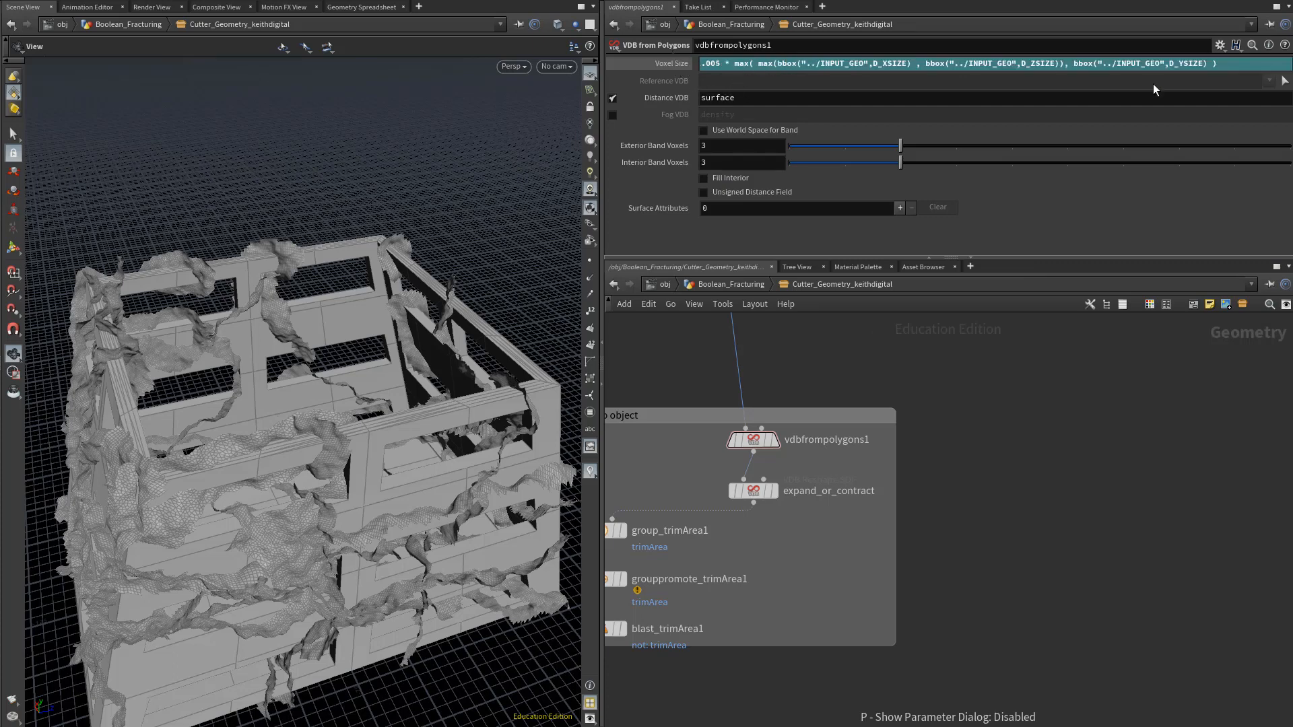
Examine the nested max and bbox terms in the Voxel Size expression of vdbfrompolygons1.
click(759, 64)
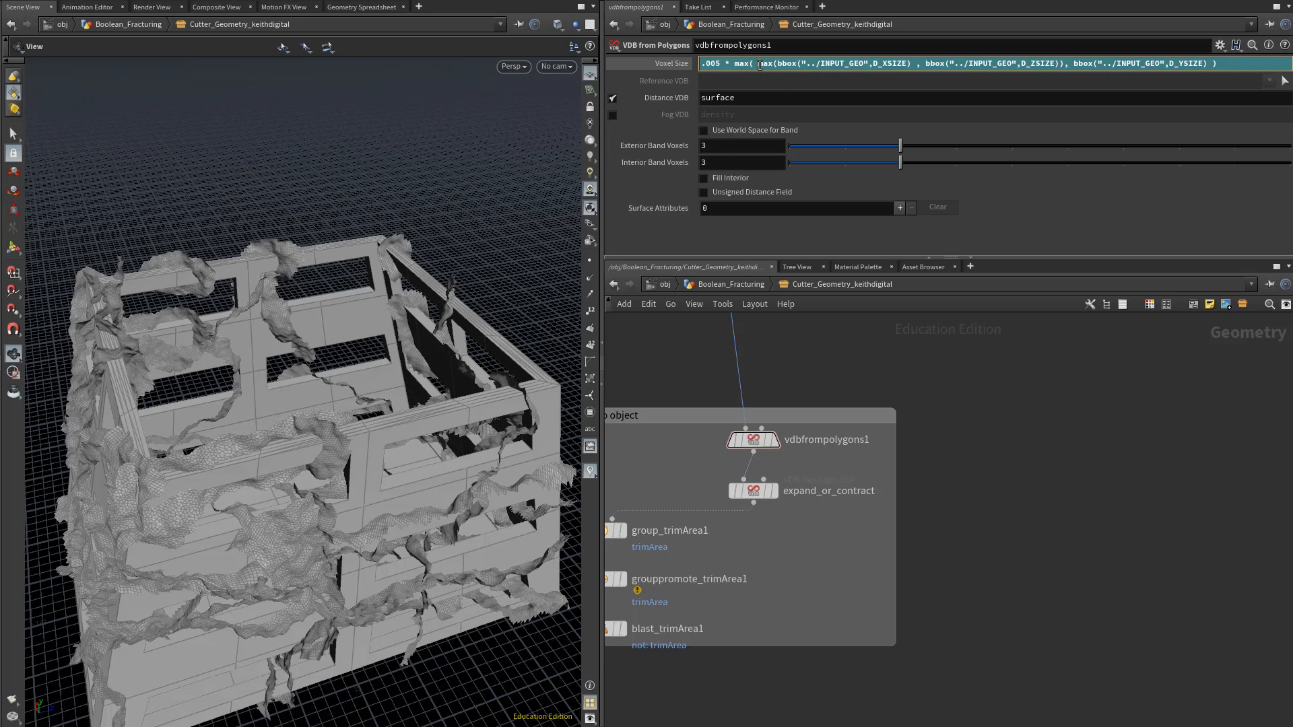
drag(759, 65, 1064, 66)
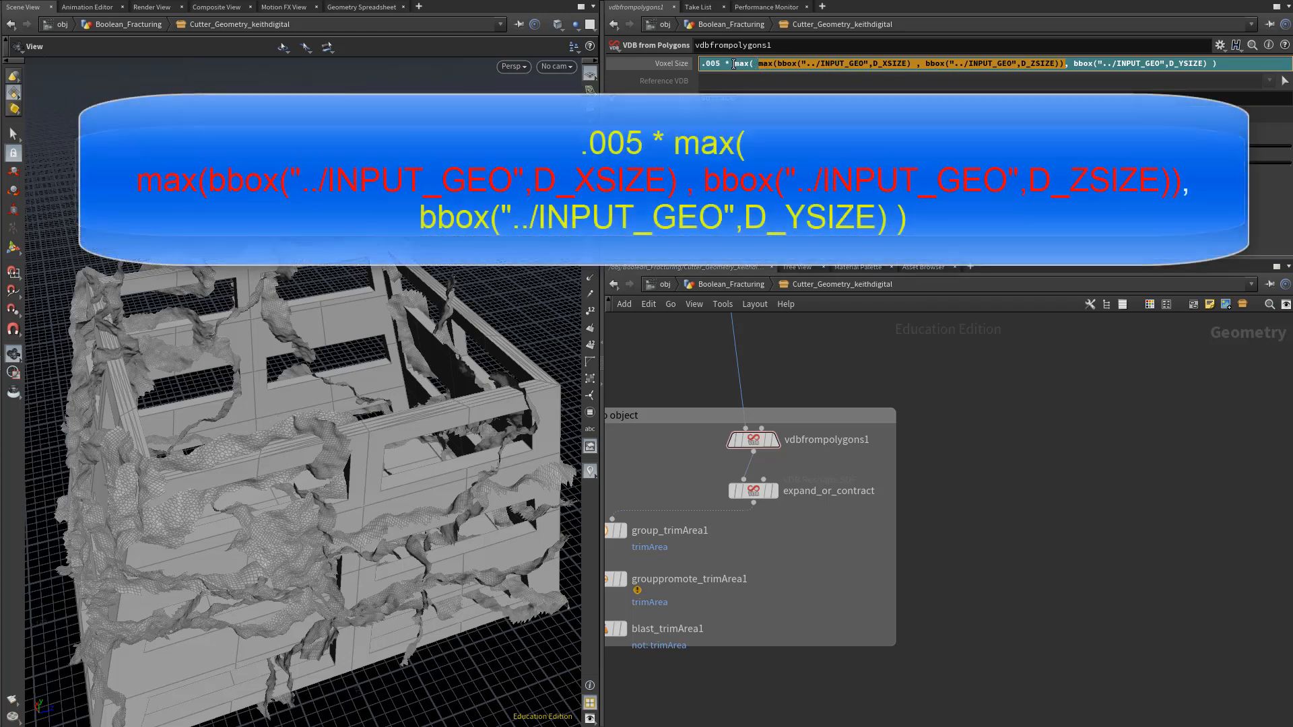
drag(734, 64, 1238, 64)
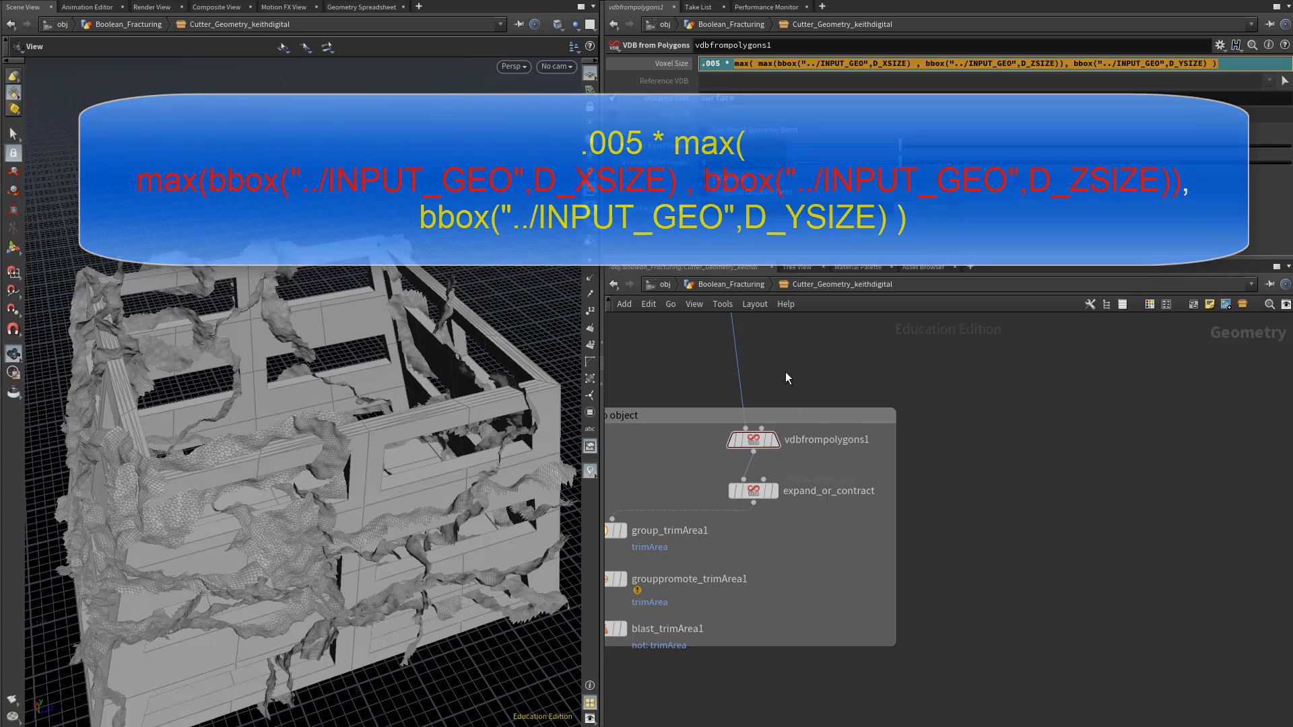
Display the copytopoints1 output in a widened scene view and look over the scattered cutter grids.
click(775, 442)
middle_drag(759, 447, 987, 448)
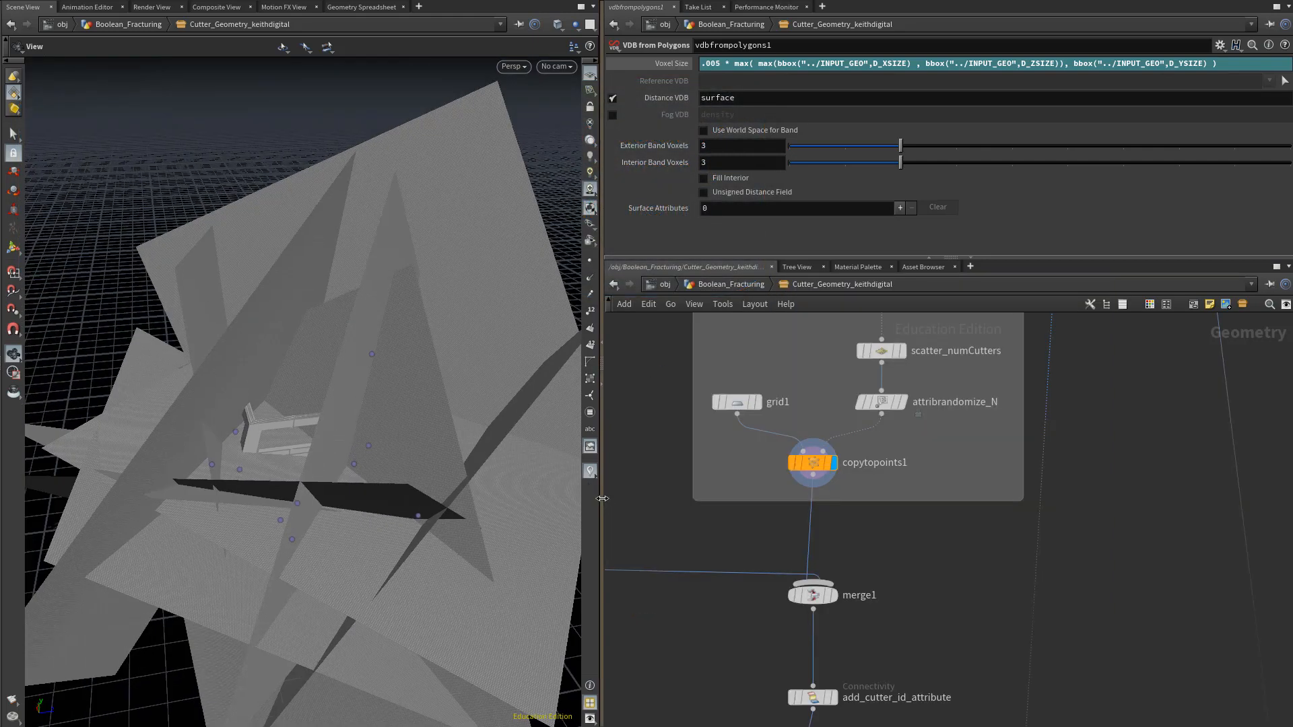
drag(602, 499, 714, 498)
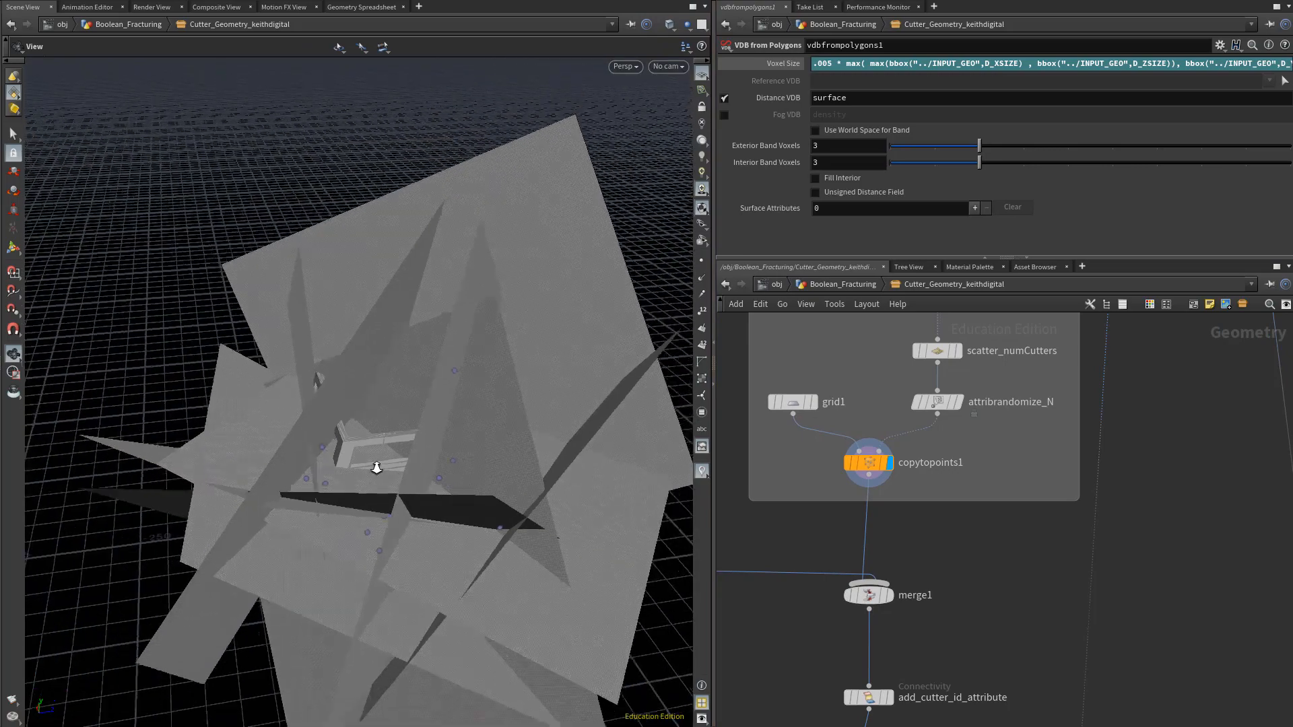
drag(376, 467, 367, 378)
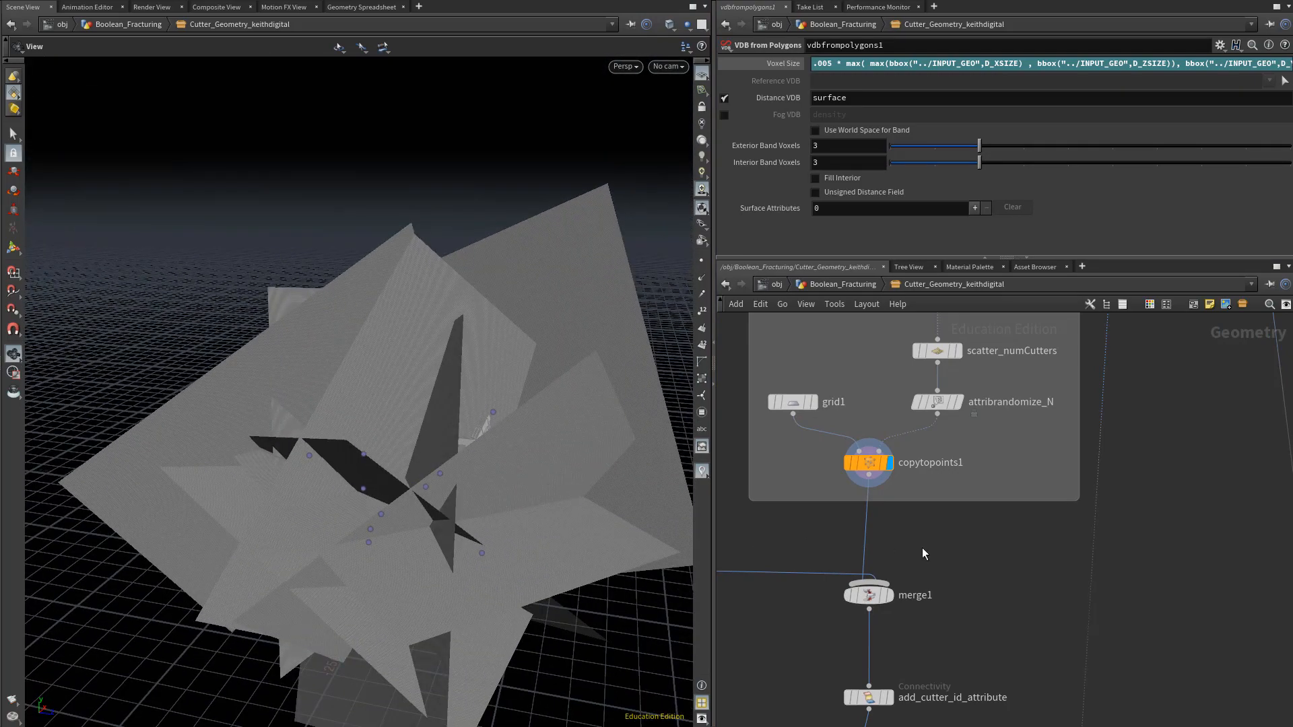
Return to vdbfrompolygons1 and copy the nested max bounding-box part of its Voxel Size expression.
scroll(1138, 589, down, 4)
middle_drag(1165, 619, 993, 351)
middle_drag(1047, 595, 997, 426)
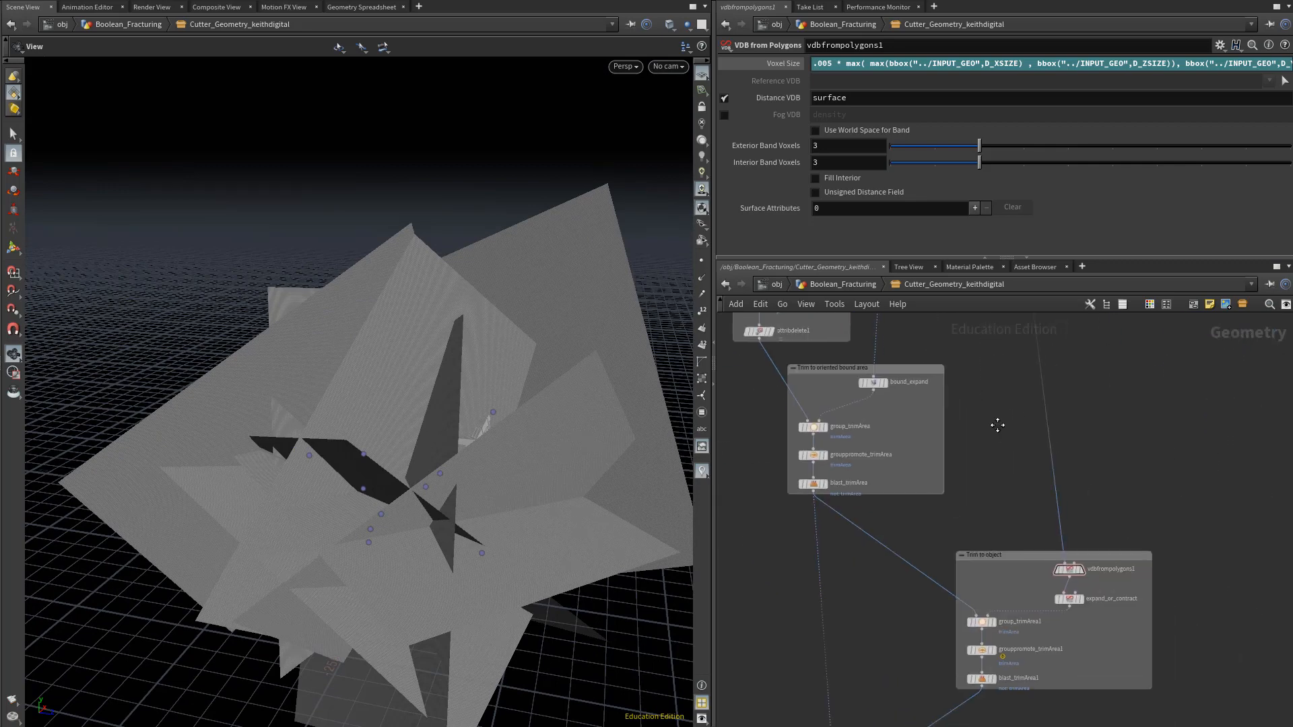
scroll(1123, 592, up, 4)
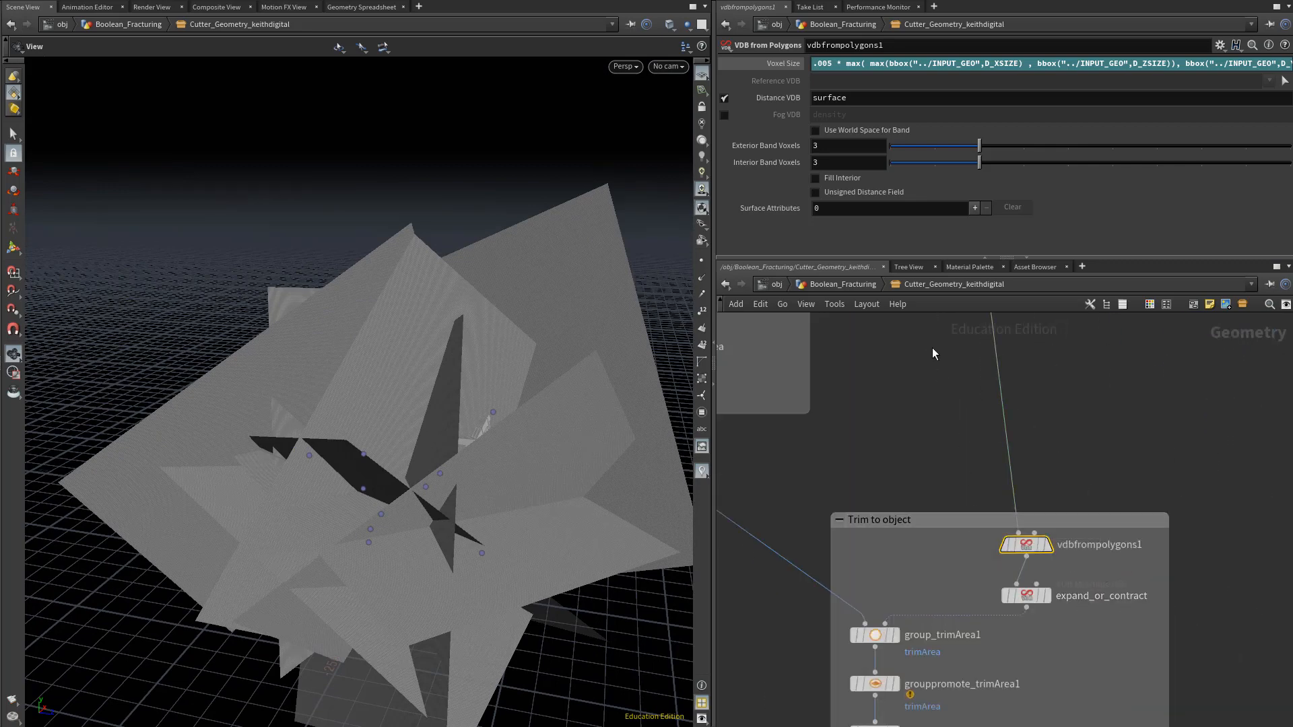
click(844, 65)
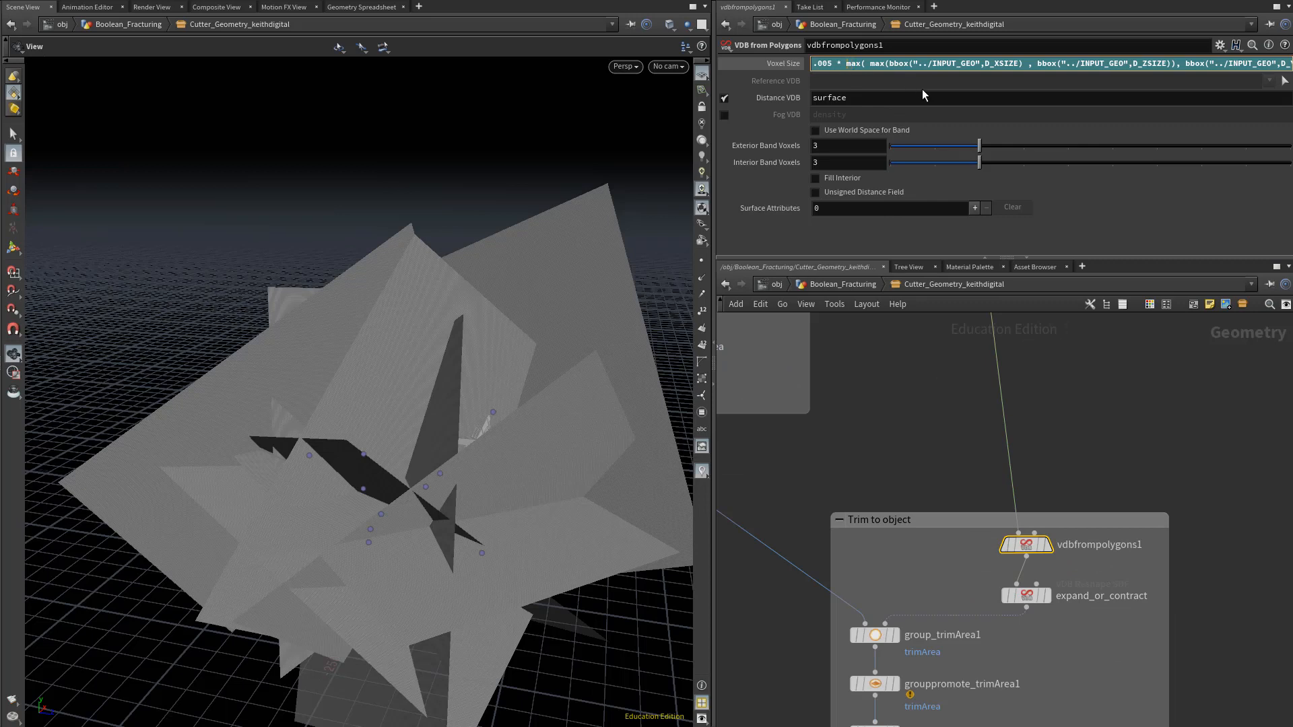
key(ctrl+a)
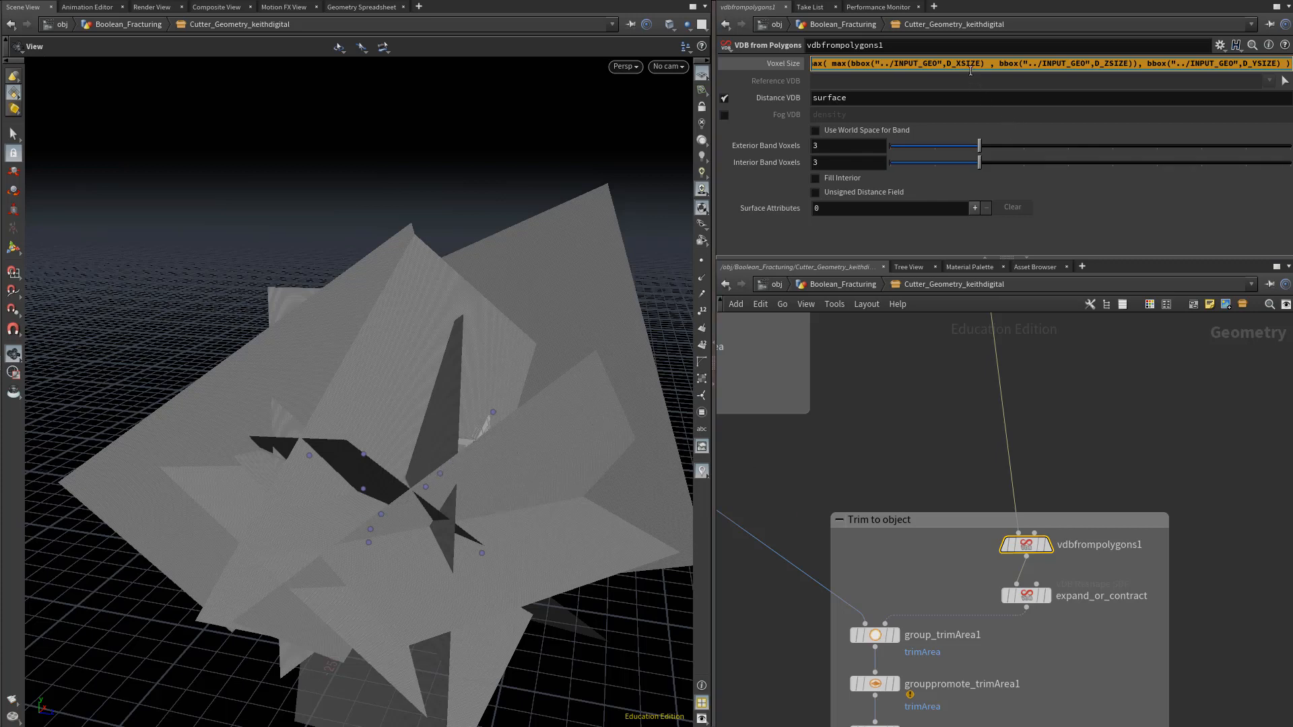
Set grid1's first Size value to max( max(bbox("../INPUT_GEO",D_XSIZE) , bbox("../INPUT_GEO",D_ZSIZE)), bbox("../INPUT_GEO",D_YSIZE)).
scroll(888, 386, down, 6)
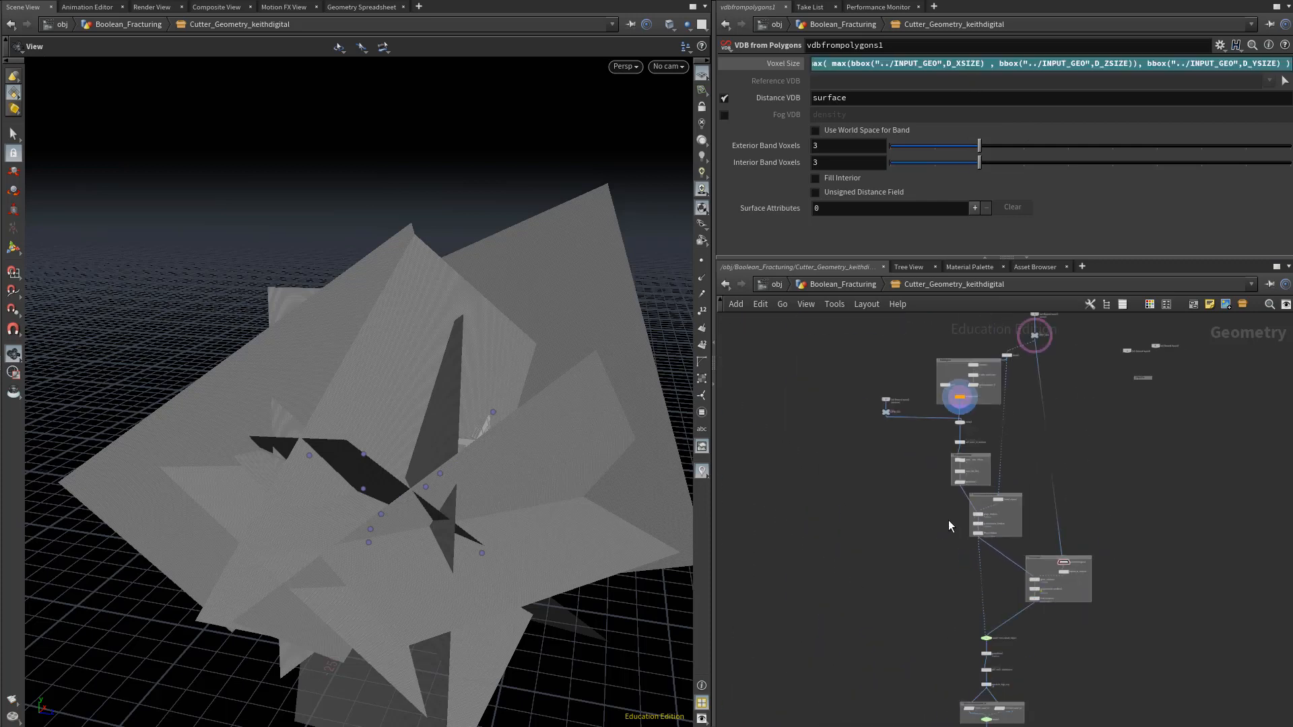
scroll(950, 526, up, 8)
click(933, 584)
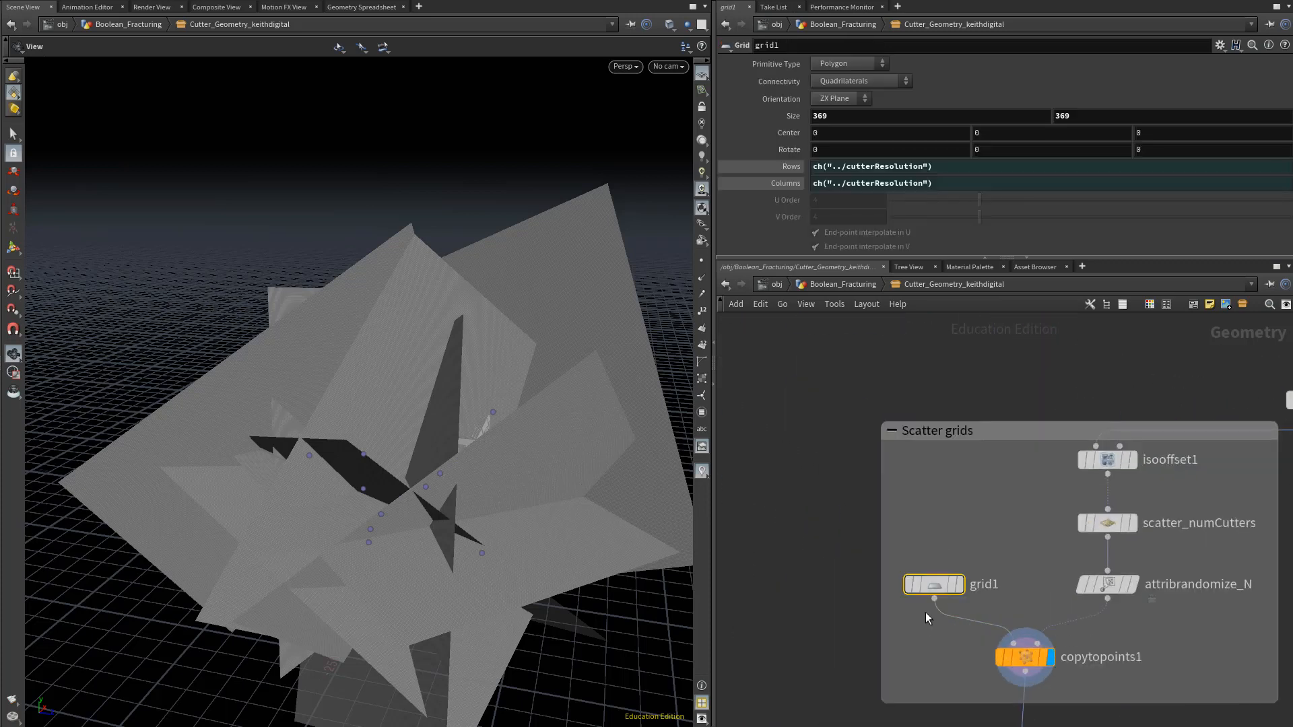
click(864, 116)
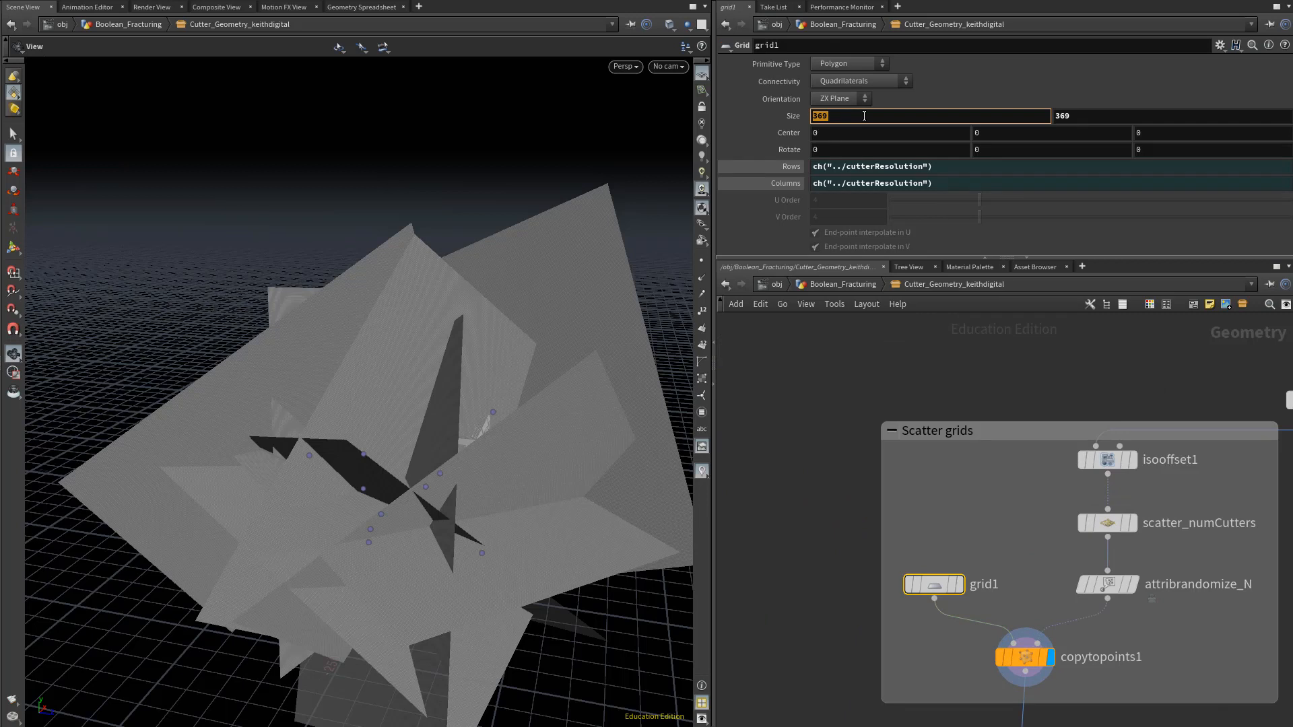
text(max( max(bbox("../INPUT_GEO",D_XSIZE) , bbox("../INPUT_GEO",D_ZSIZE)), bbox("../INPUT_GEO",D_YSIZE)))
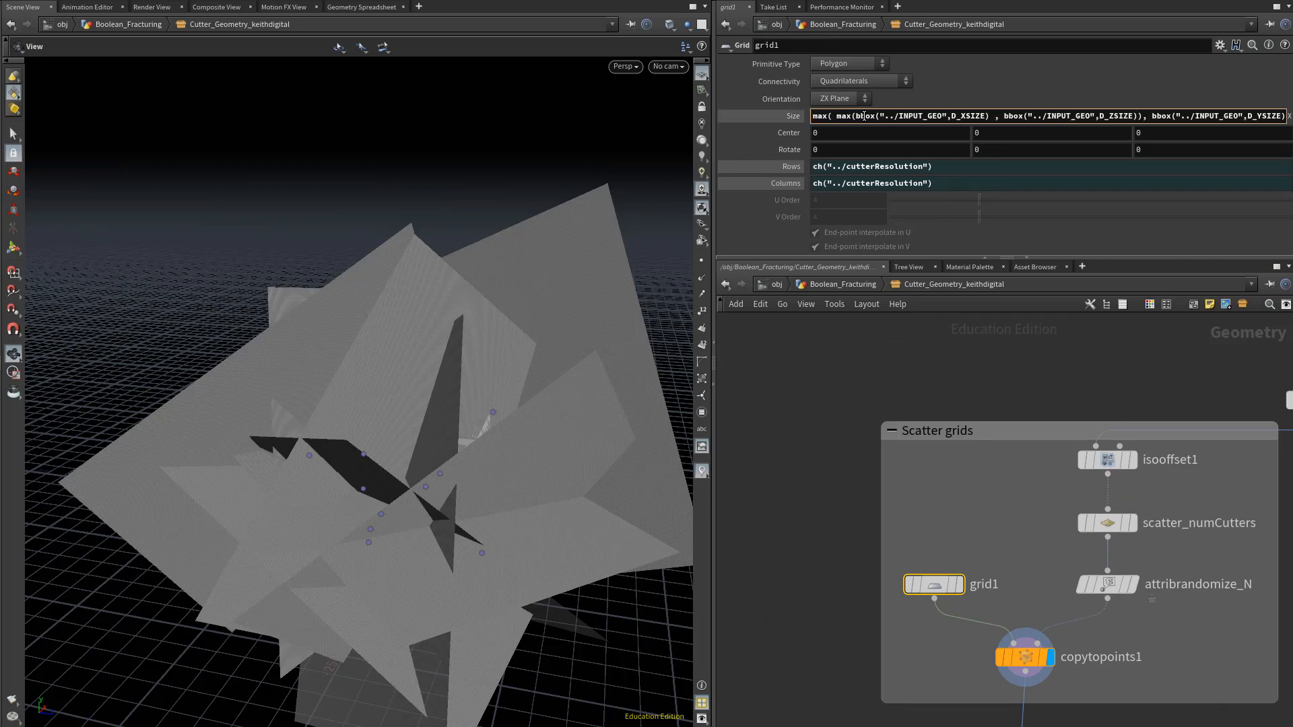
key(Return)
click(786, 116)
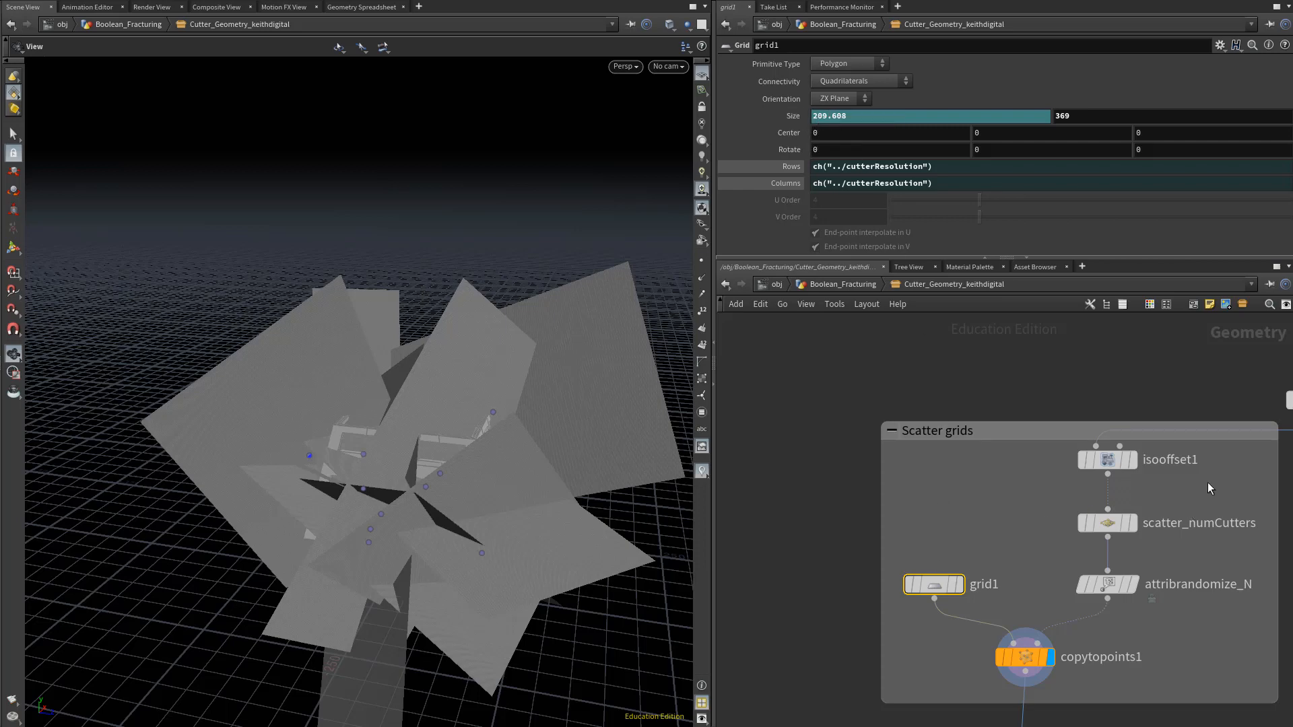
Check the bounding size in the bound1 node information and return to the Scatter grids group.
middle_drag(1129, 382, 918, 417)
middle_click(1104, 436)
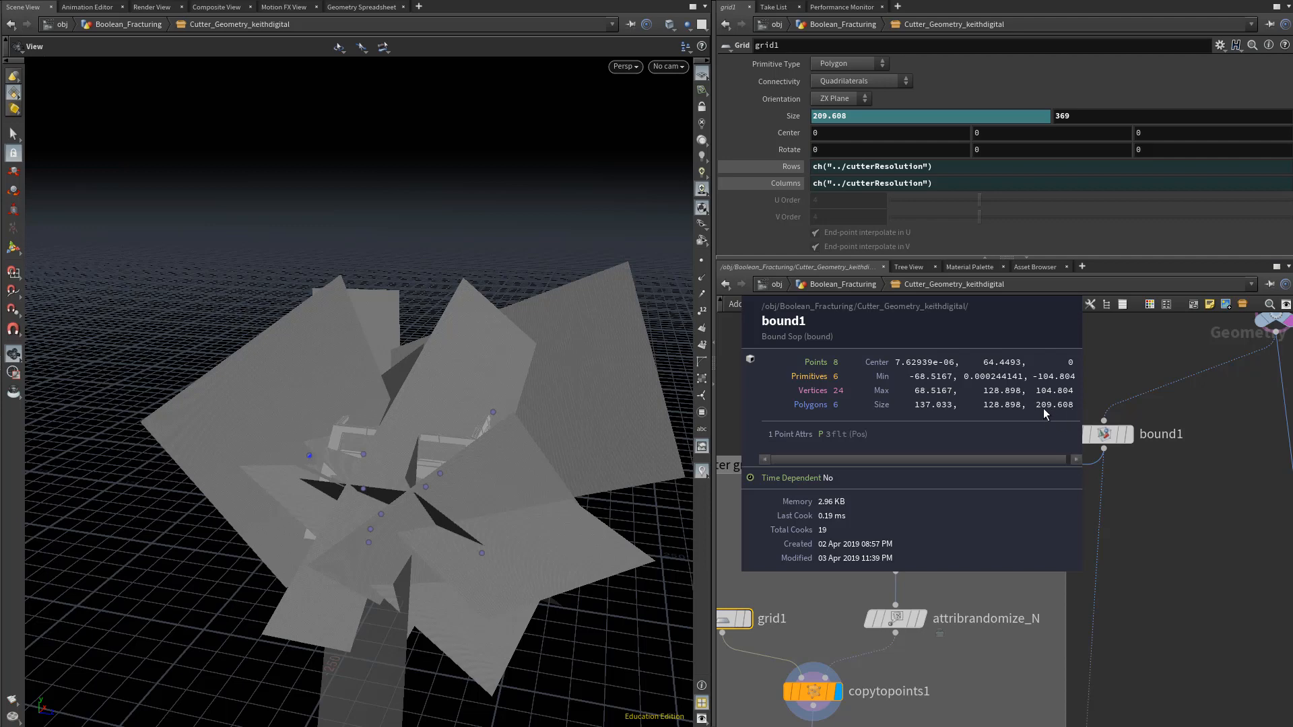
middle_drag(1157, 550, 1268, 436)
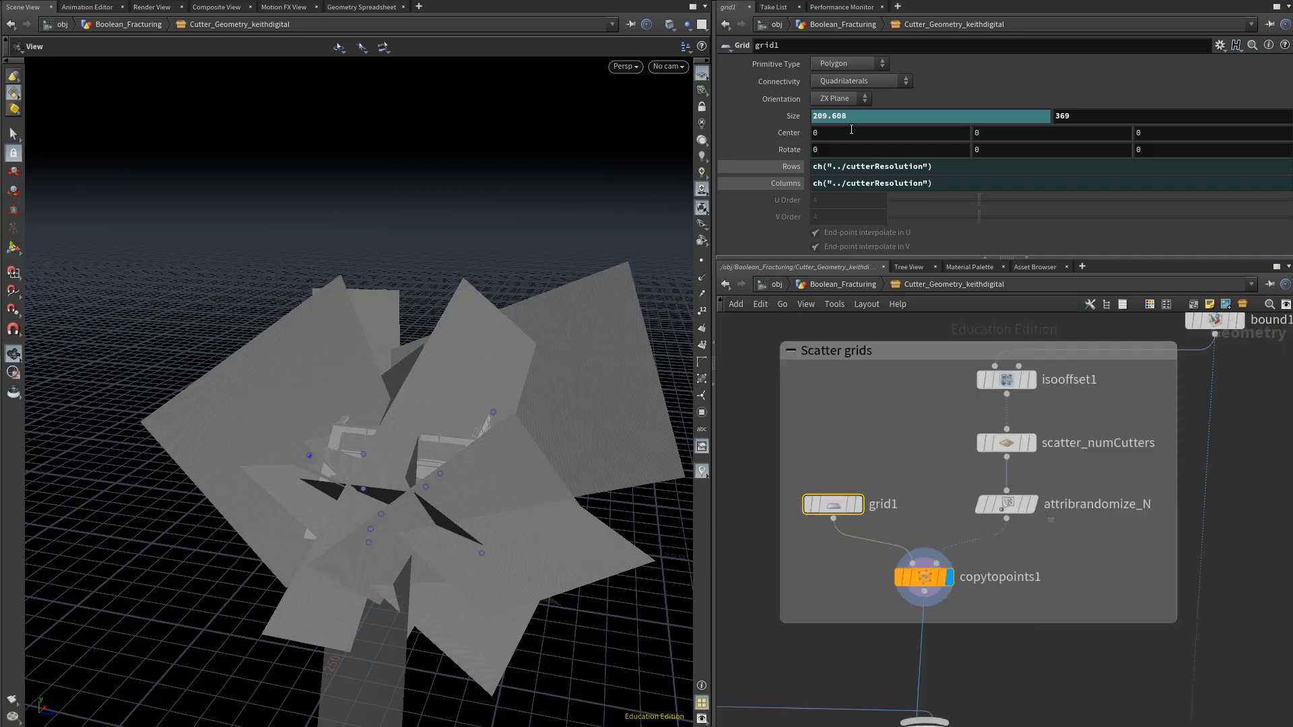
Multiply grid1's first Size expression by three by prefixing the outer max function with "3 *".
click(862, 114)
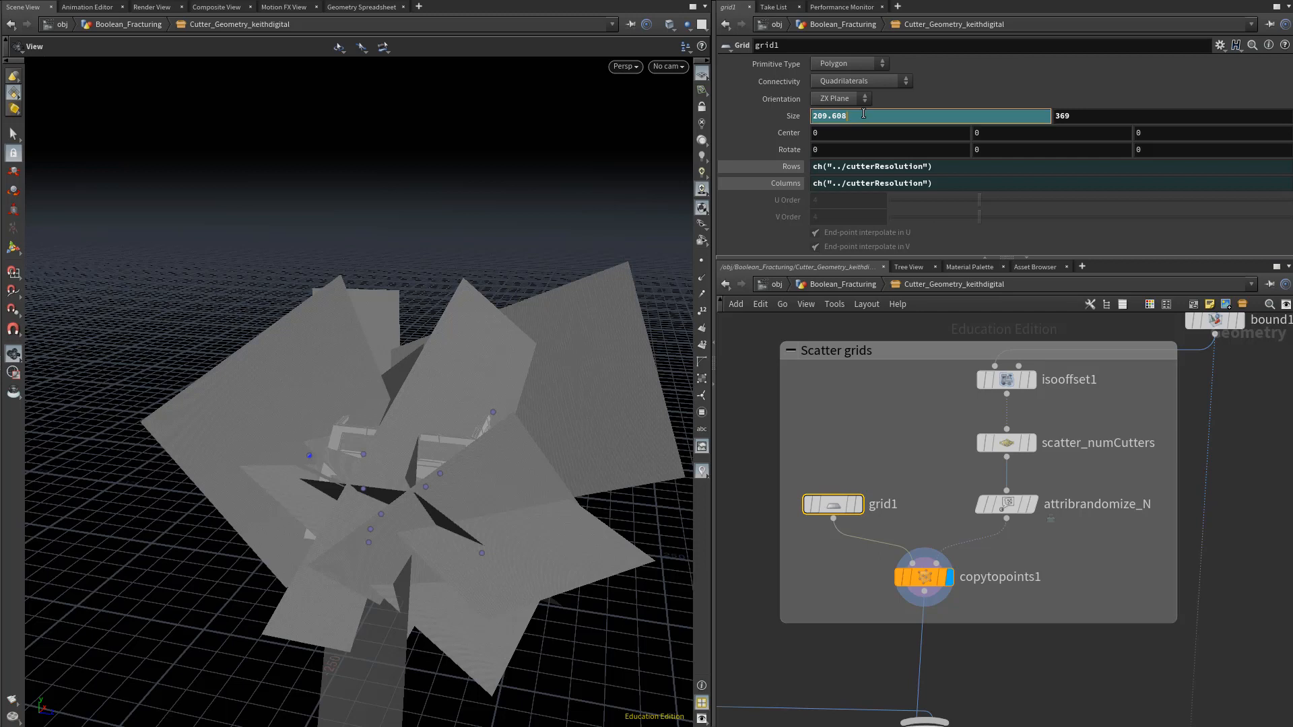
text(max( max(bbox("../INPUT_GEO",D_XSIZE) , bbox("../INPUT_GEO",D_ZSIZE)), bbox("../INPUT_GEO",D_YSIZE)))
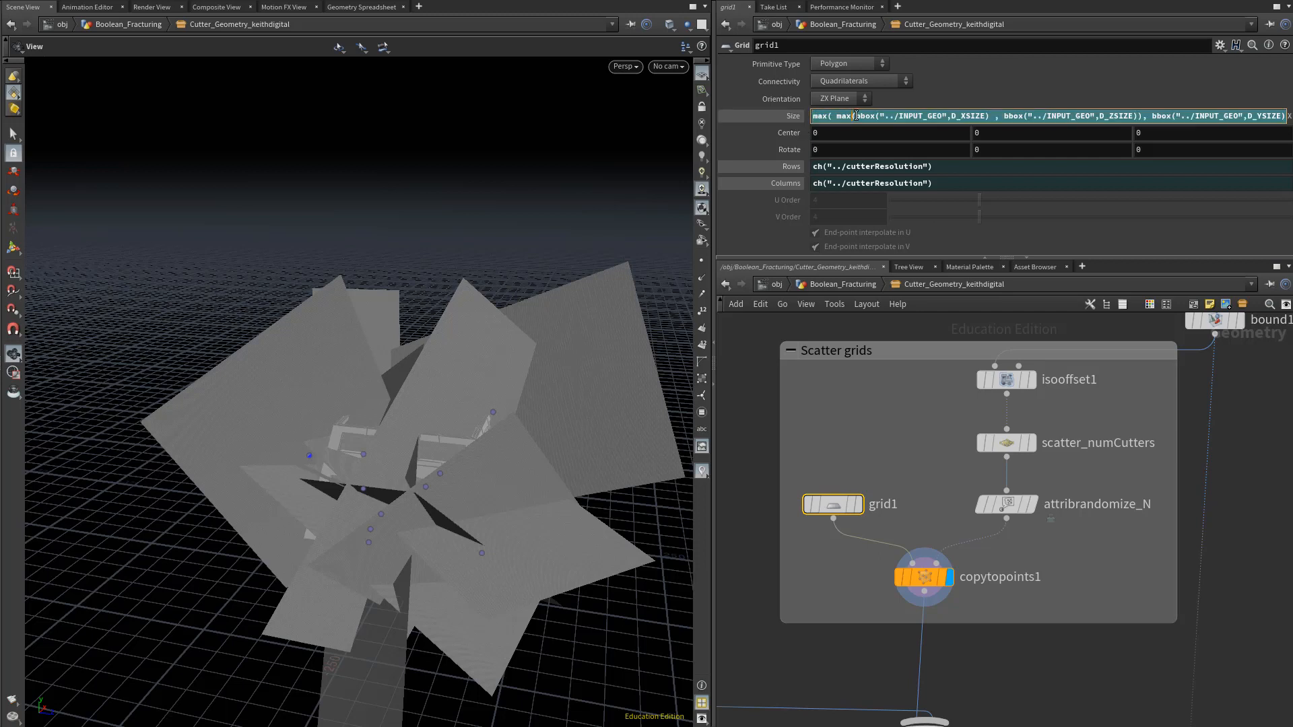
key(Home)
text(3 *)
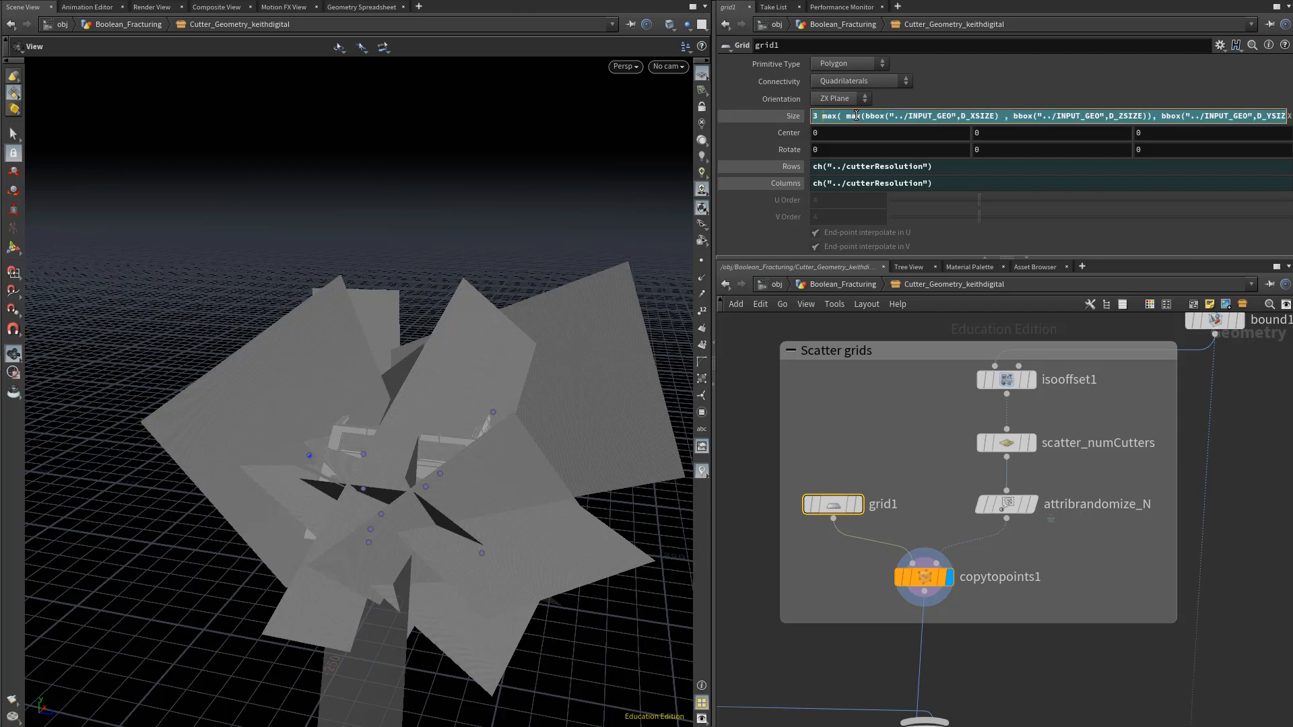
key(Return)
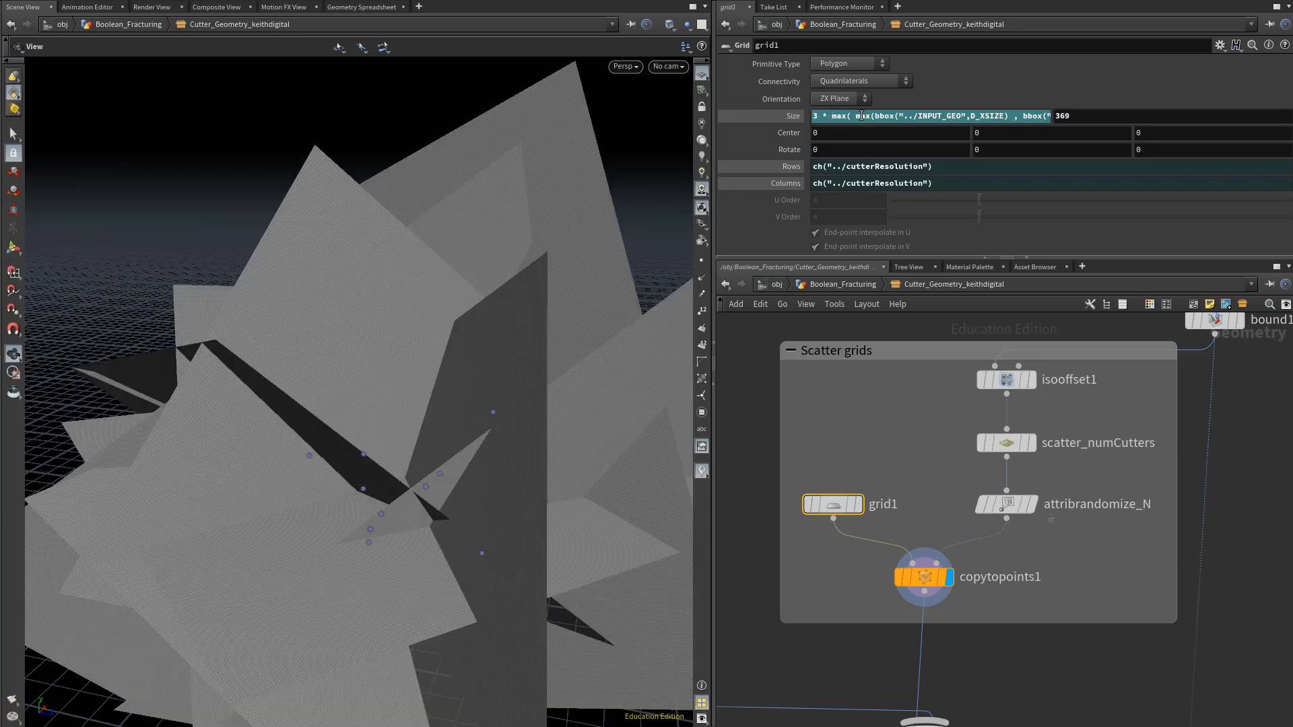
Link grid1's second Size value to its first one with the relative channel reference ch("sizex").
right_click(862, 115)
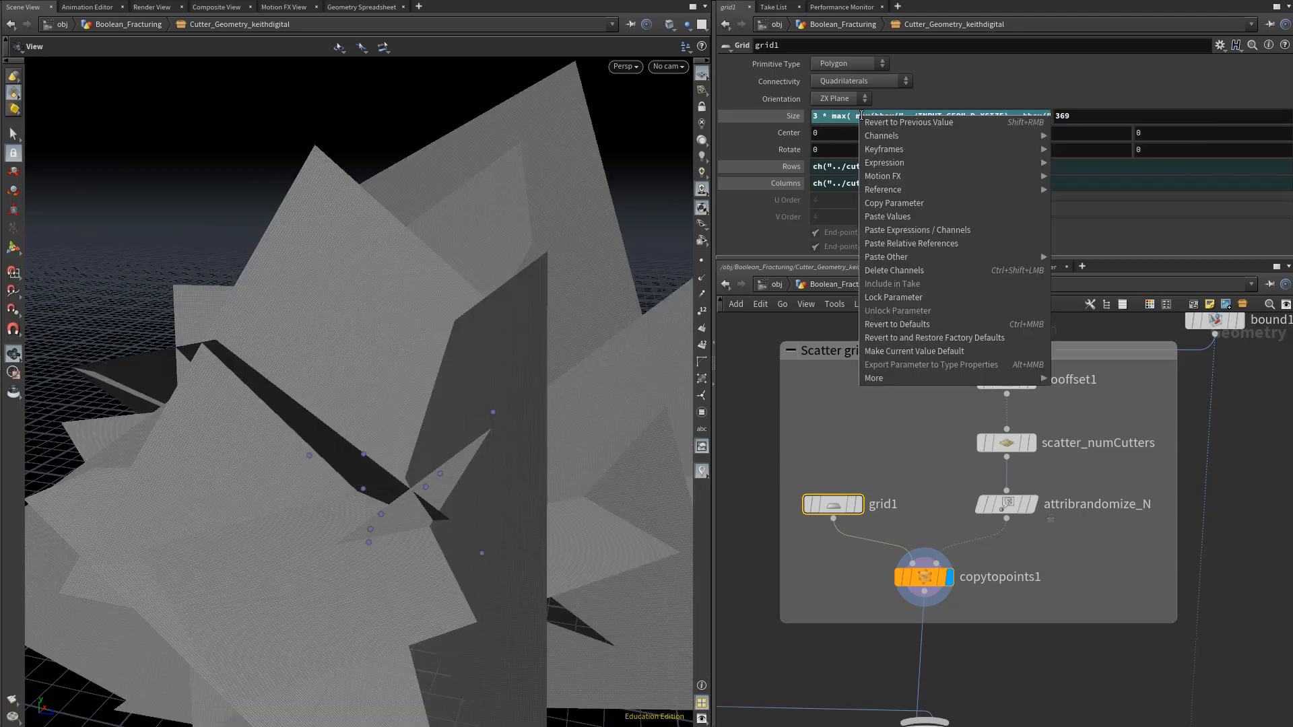
click(905, 204)
right_click(1079, 115)
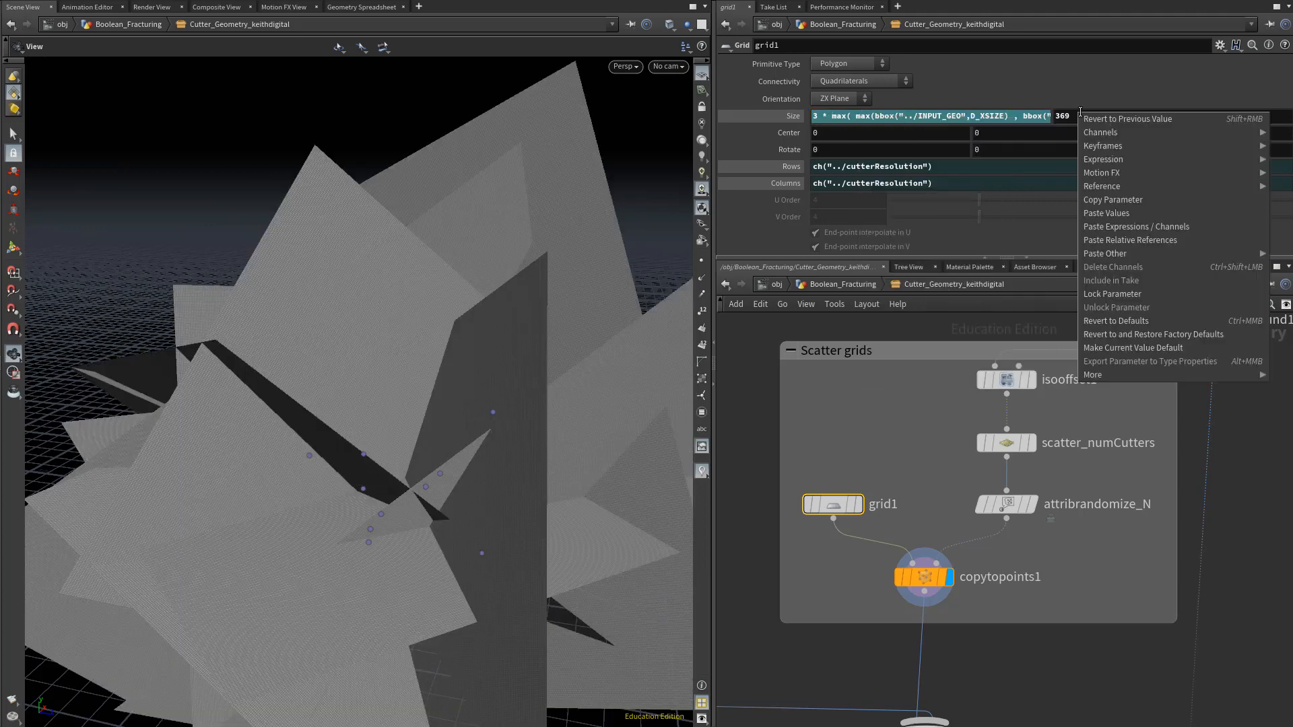
click(1155, 237)
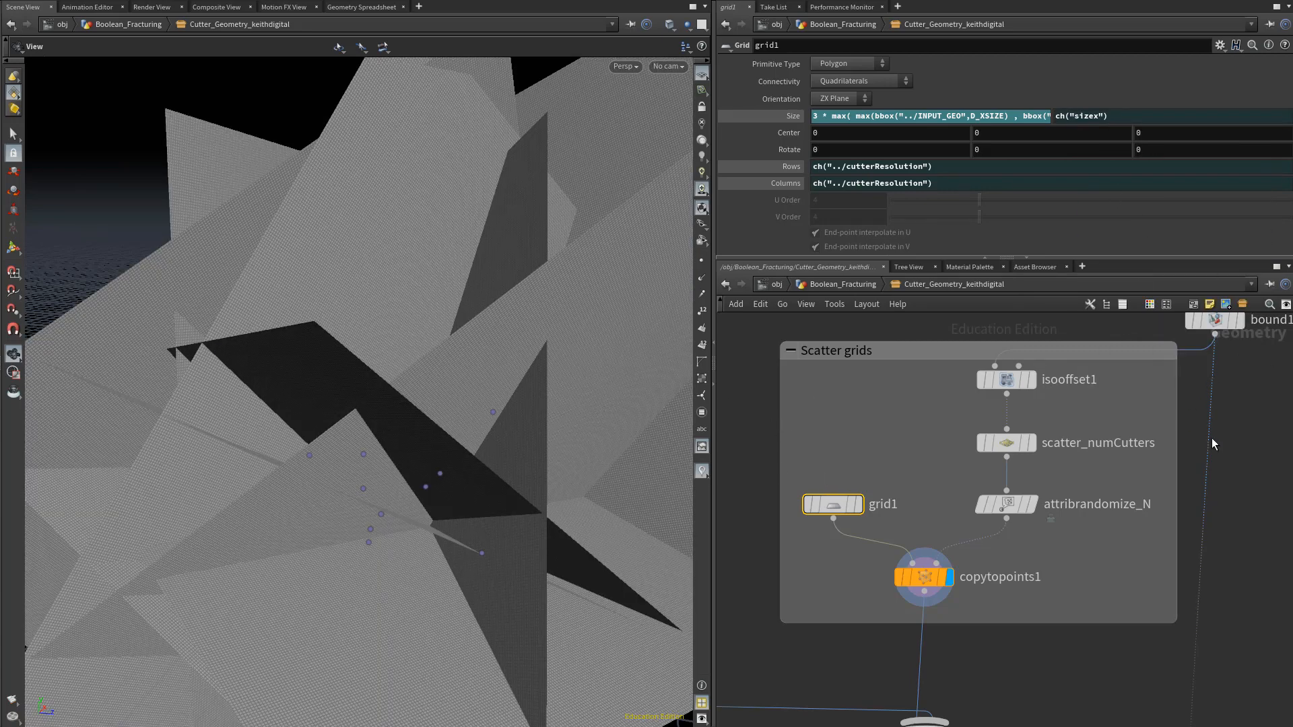
Display the bound1 node and examine its bounding box around the input object from an angled view.
middle_drag(1245, 326, 1165, 502)
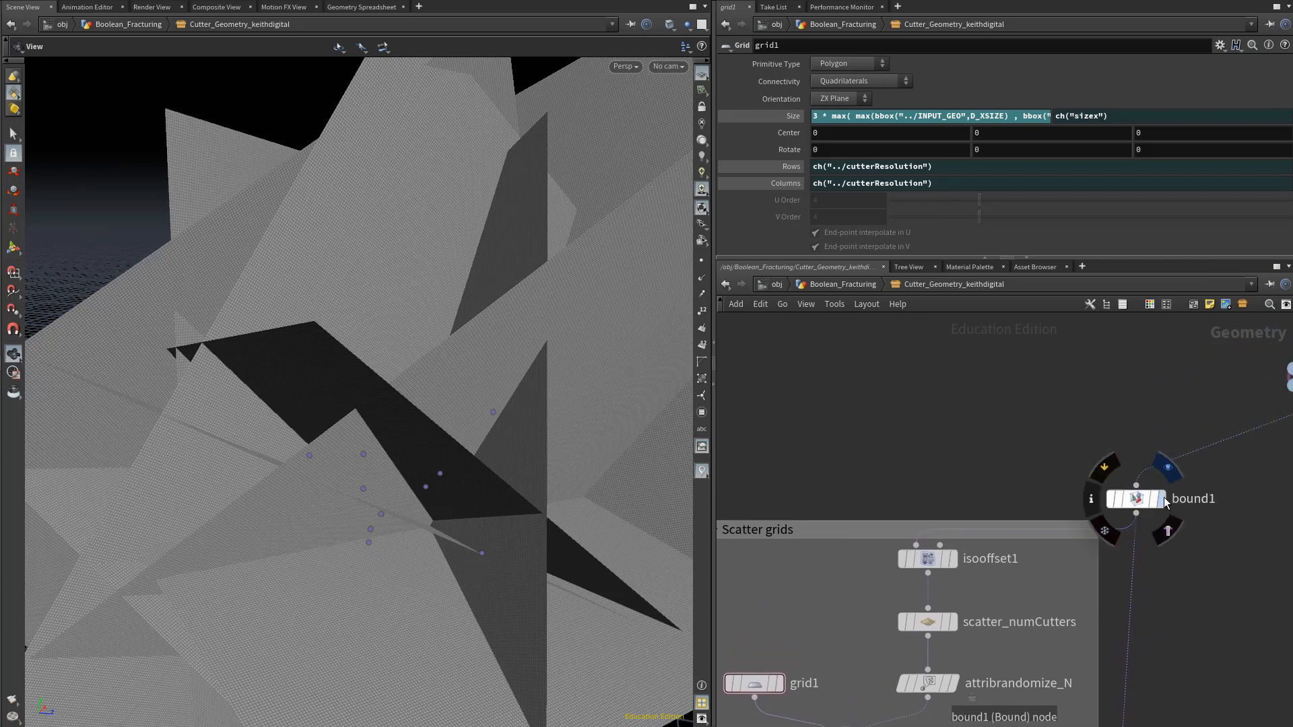
click(1166, 502)
drag(462, 496, 569, 508)
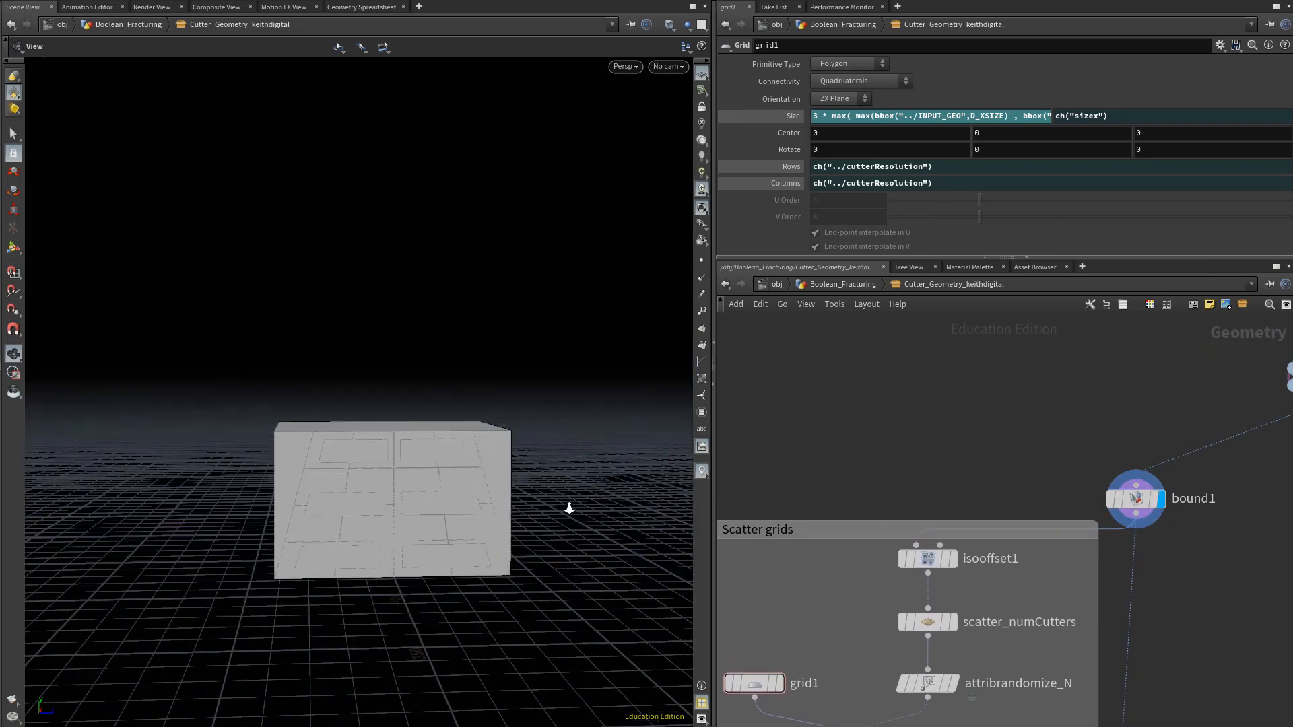
right_drag(569, 508, 487, 523)
drag(488, 522, 499, 523)
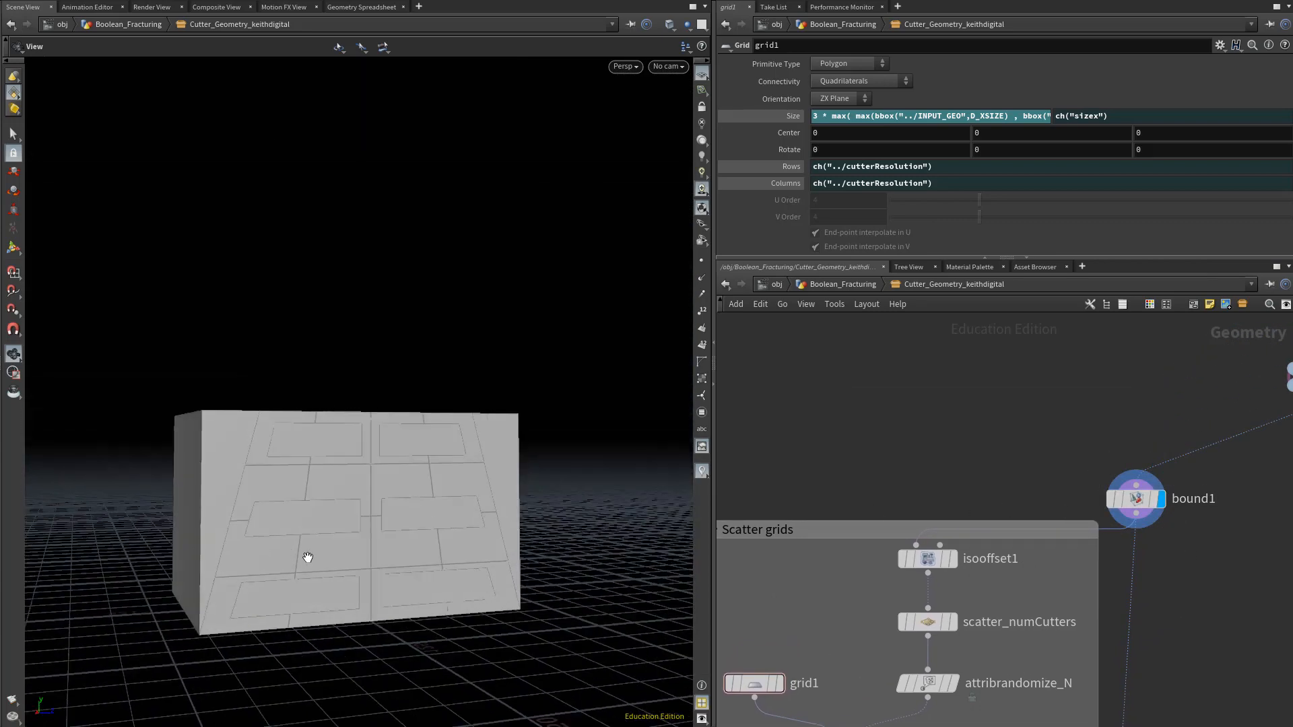
drag(307, 558, 322, 540)
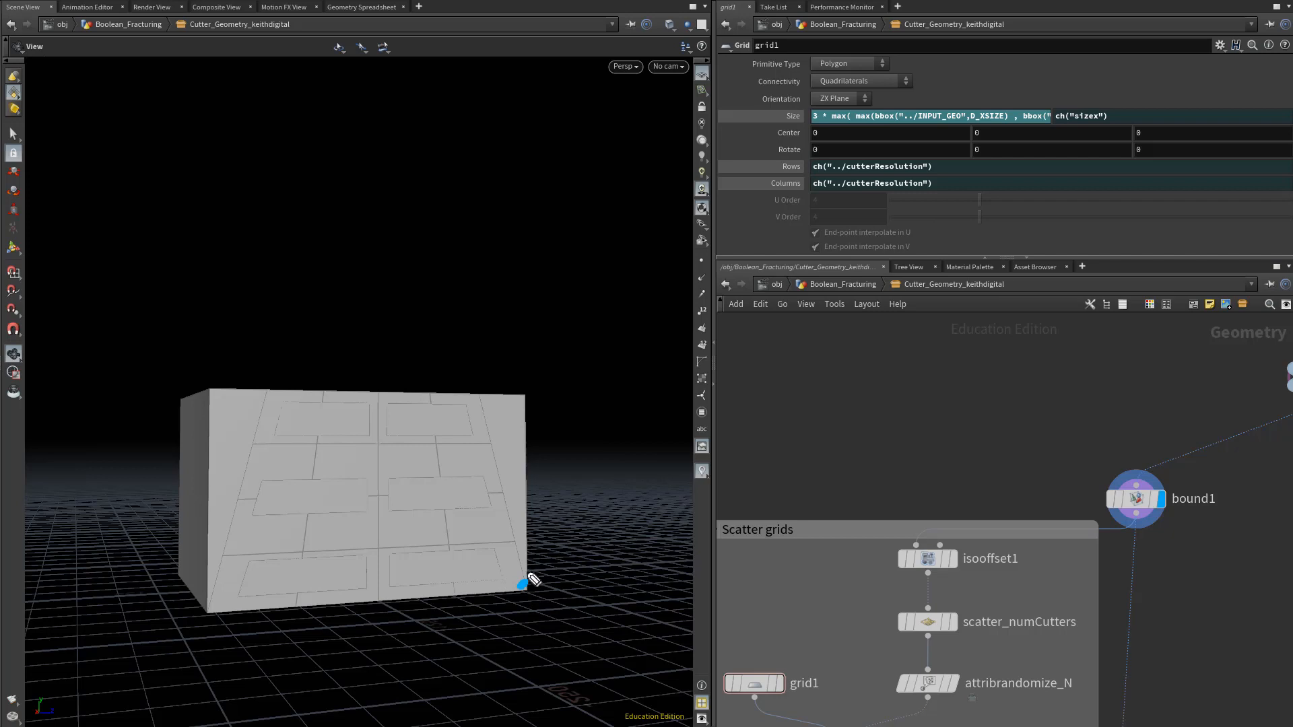
drag(522, 585, 196, 413)
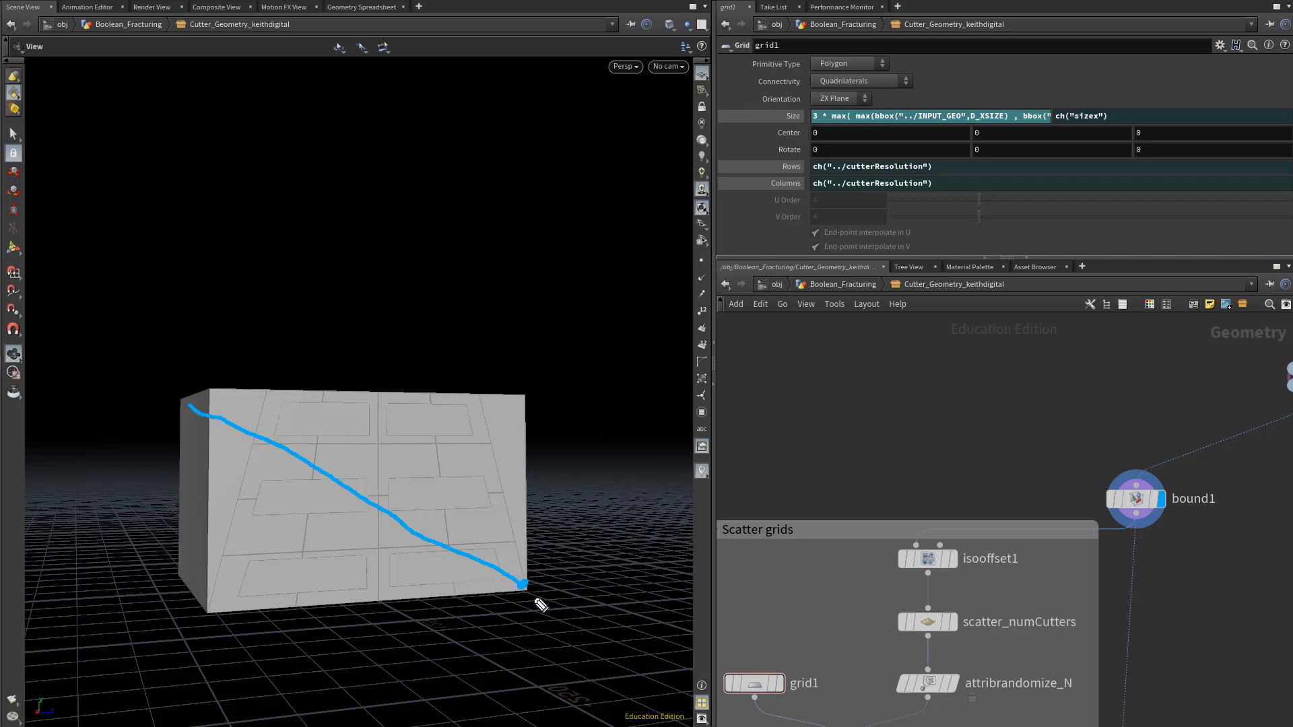
drag(523, 585, 835, 715)
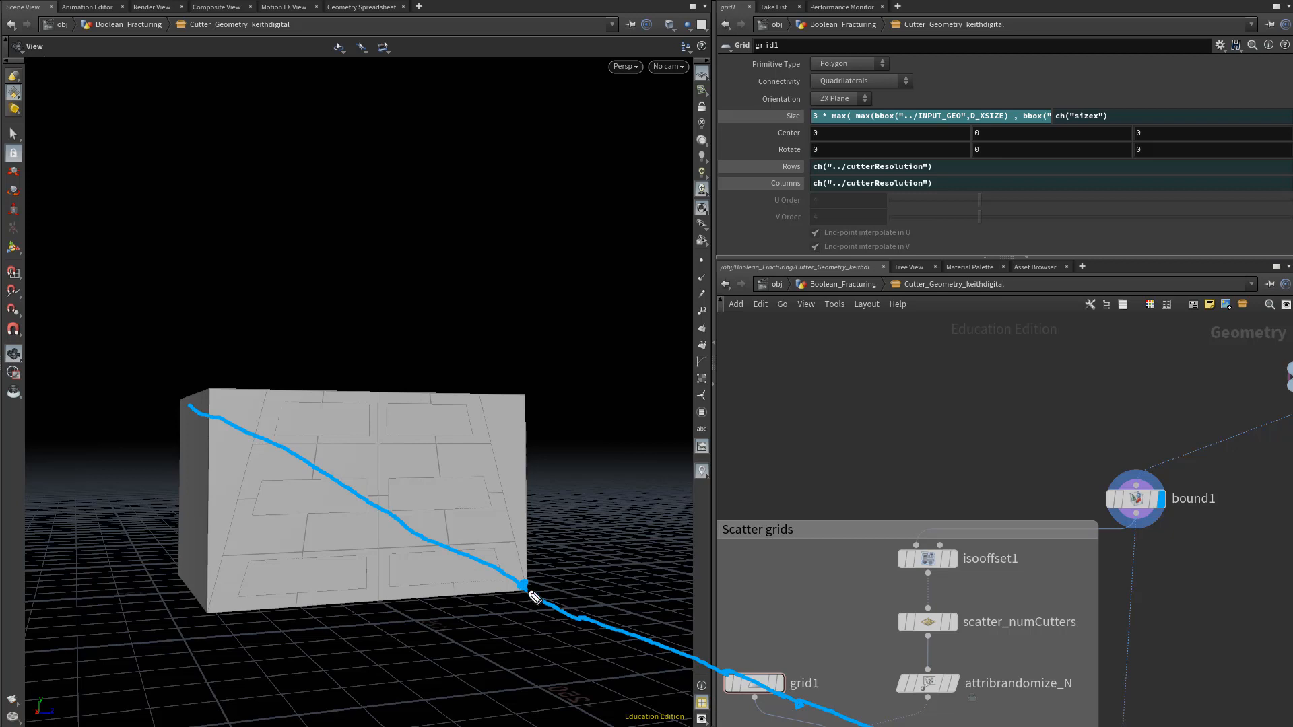
drag(525, 587, 154, 383)
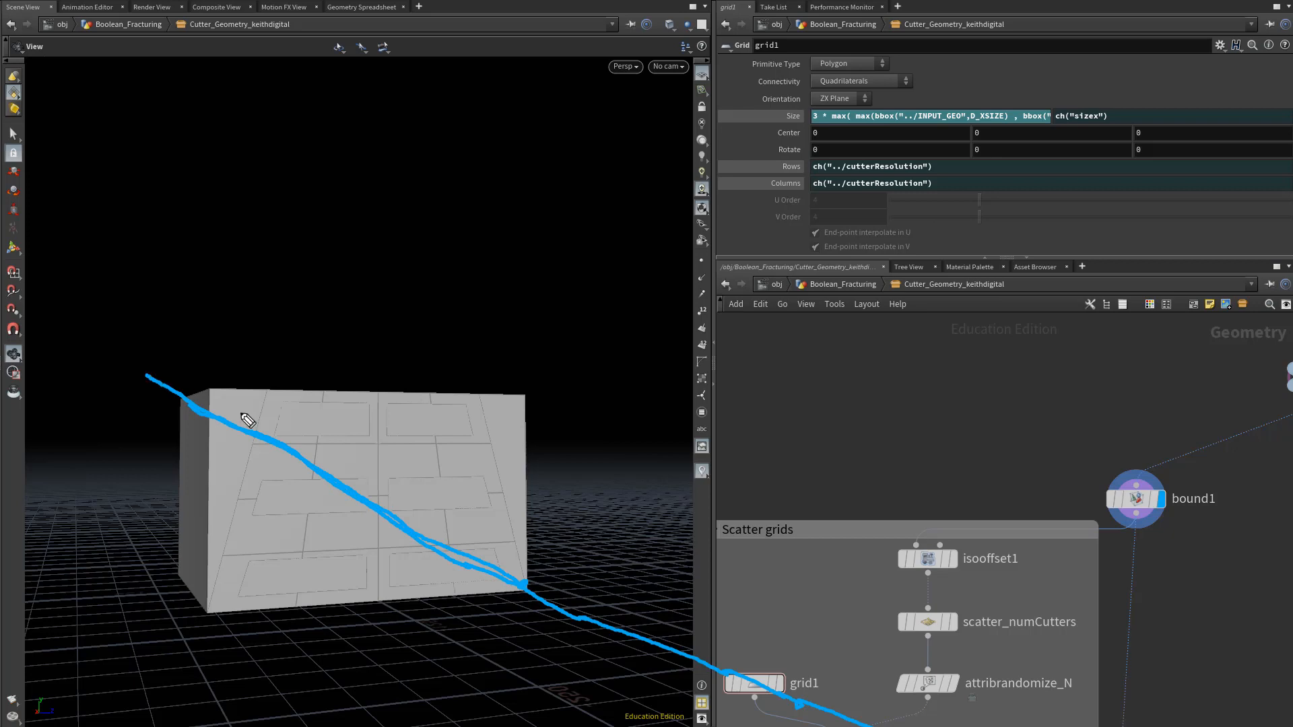